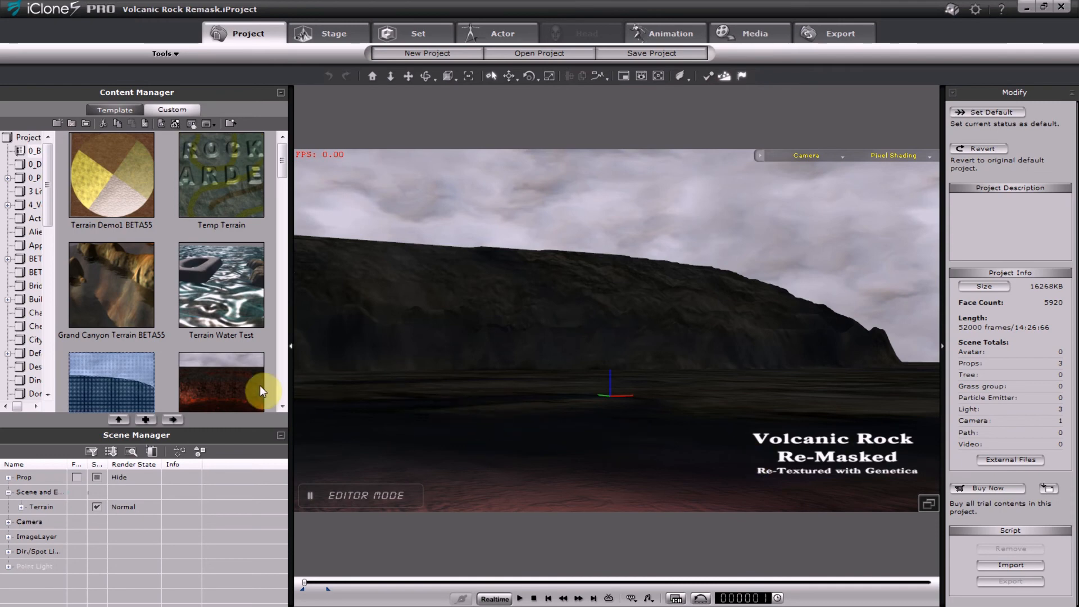
Browse the large height-map terrain templates, including Blank, Butte, Canyon, Snow Mountain and Volcanic Rock.
click(245, 379)
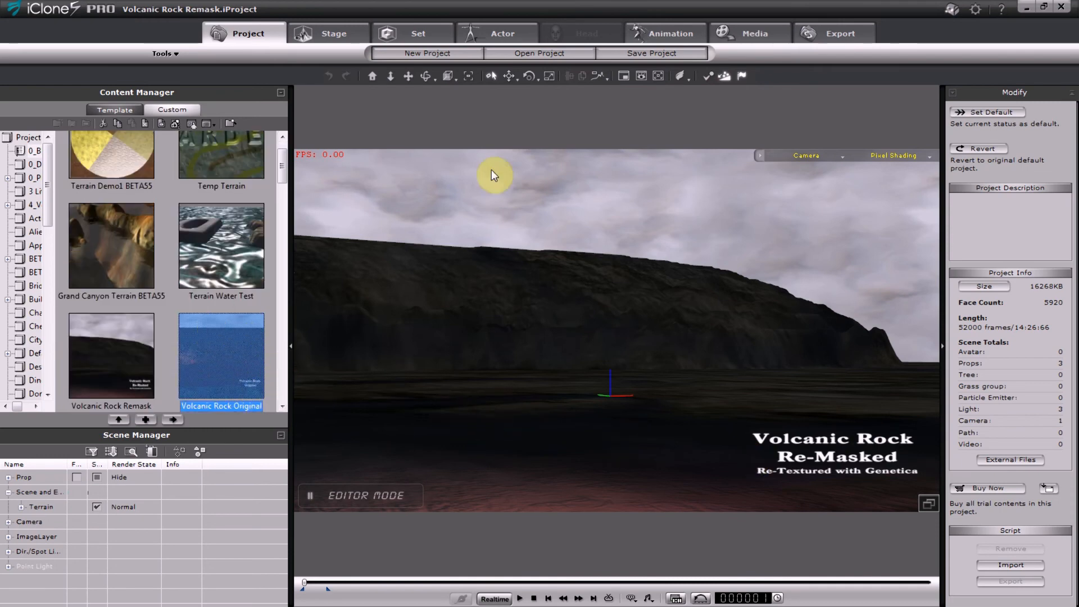
click(415, 31)
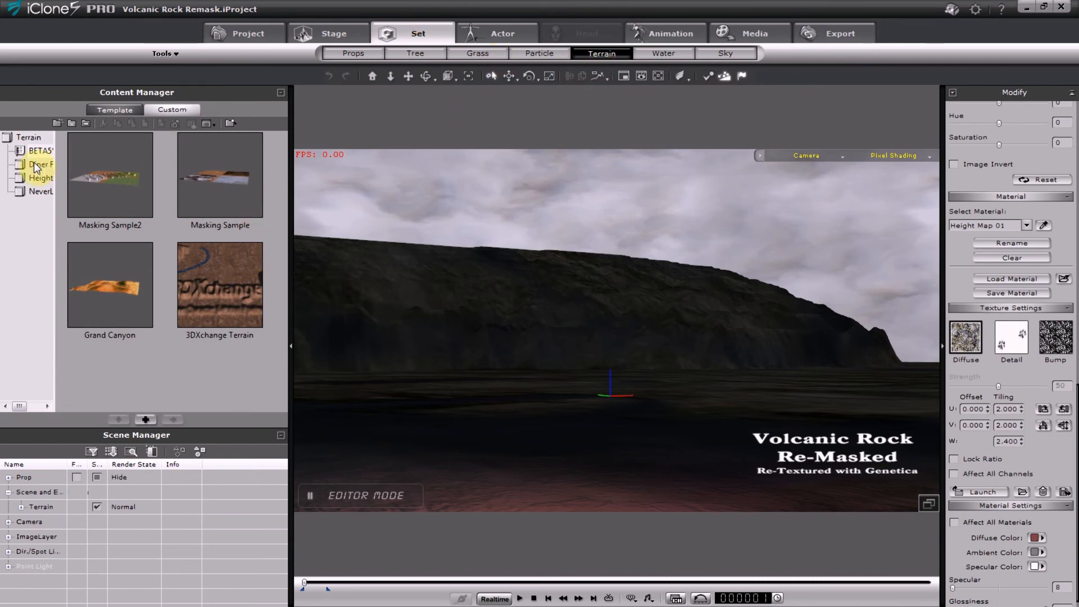
click(102, 110)
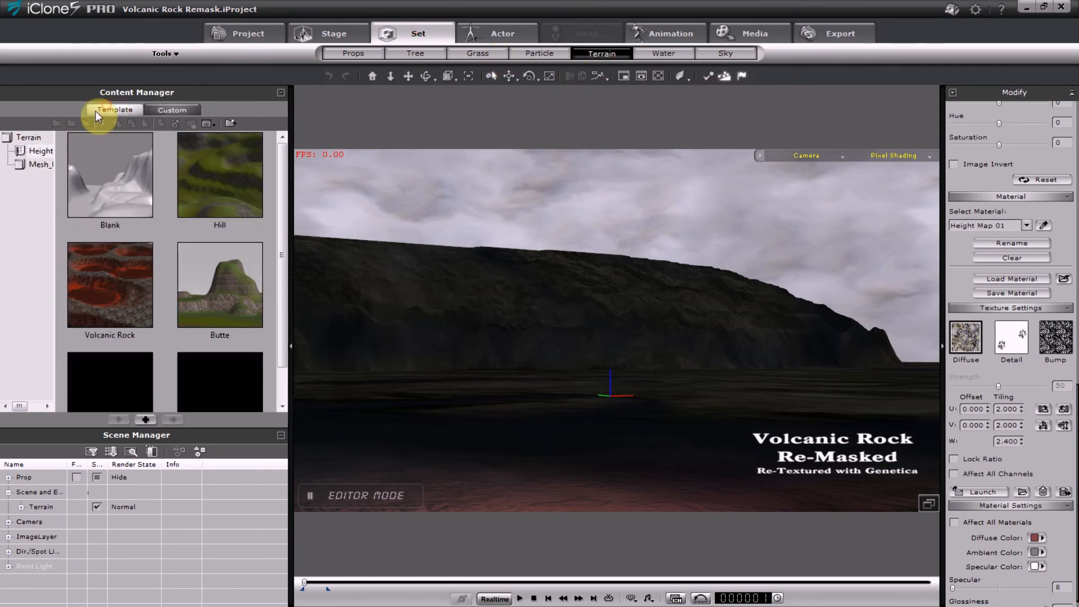
click(35, 151)
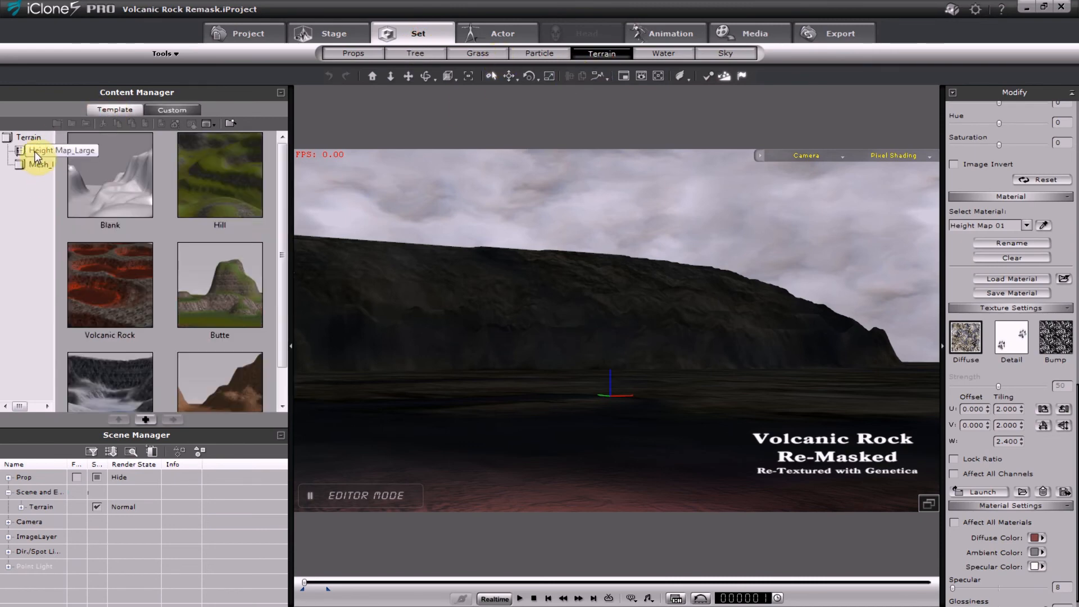
click(121, 183)
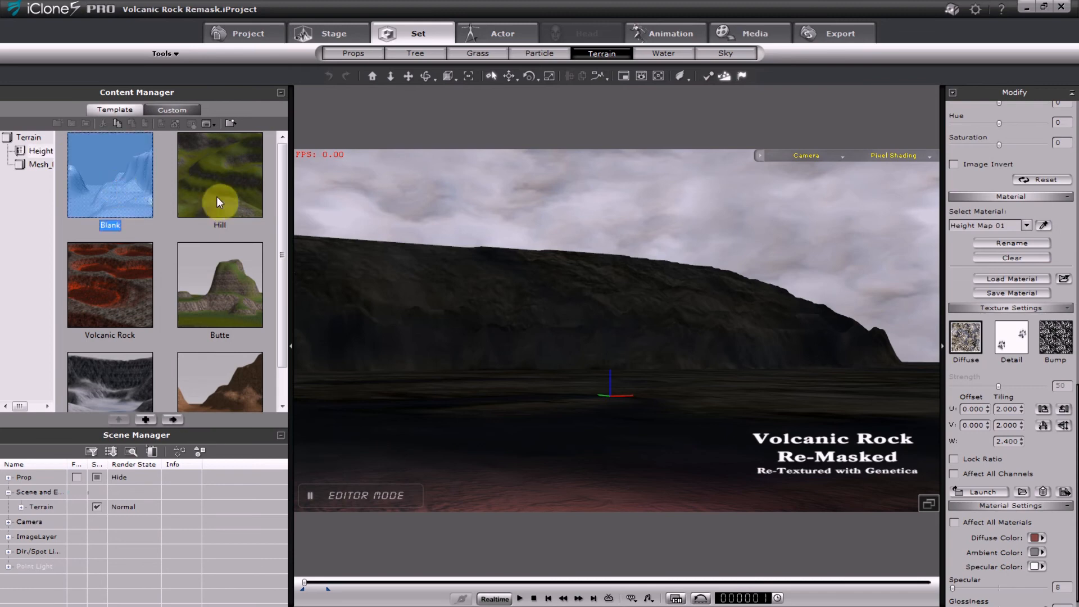
click(130, 282)
click(220, 285)
click(235, 373)
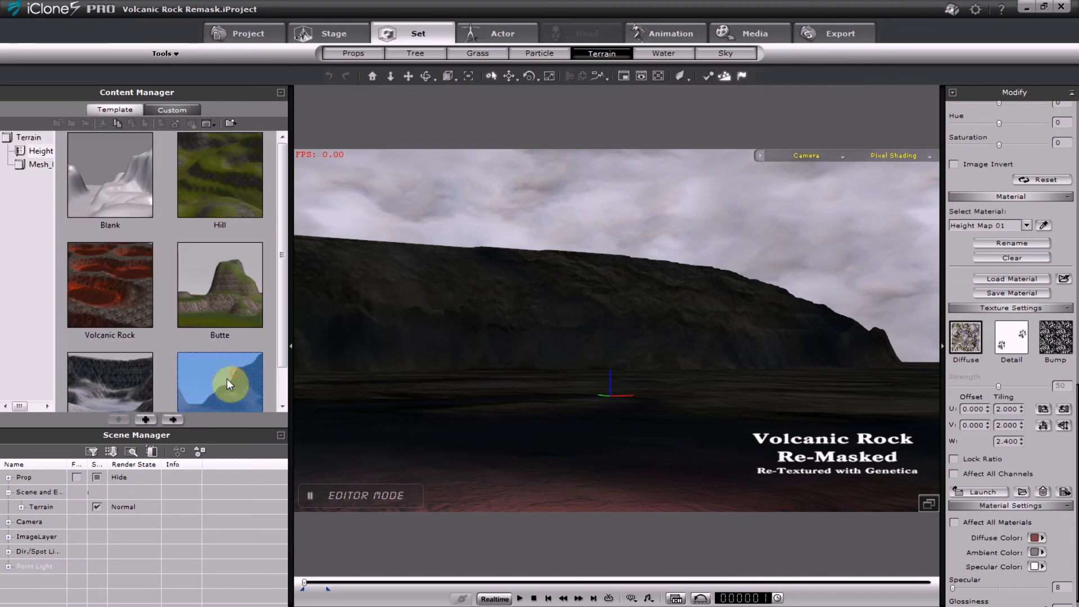
click(282, 405)
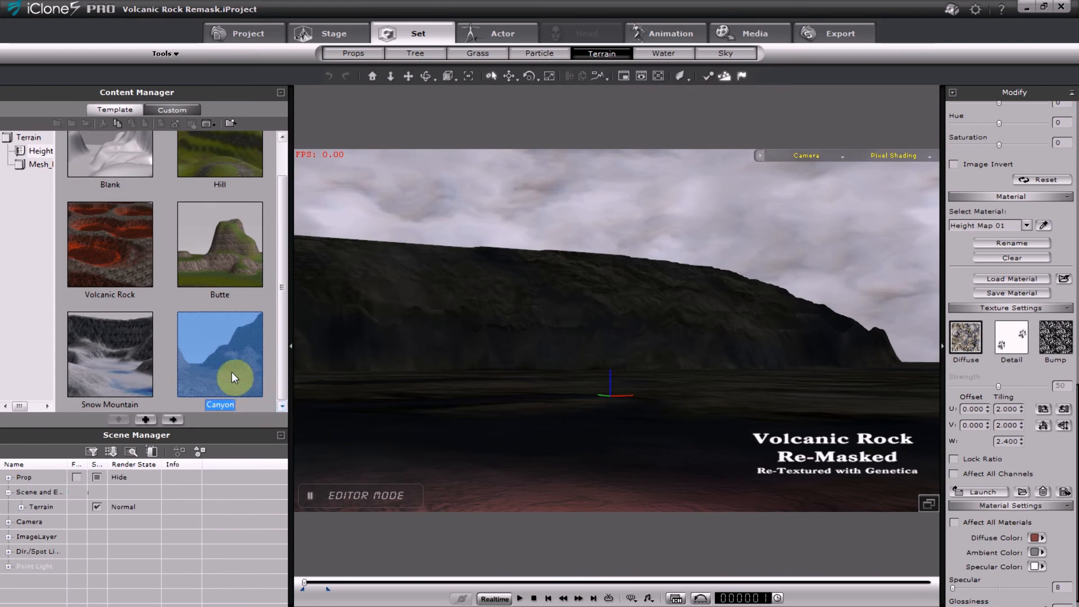
click(121, 365)
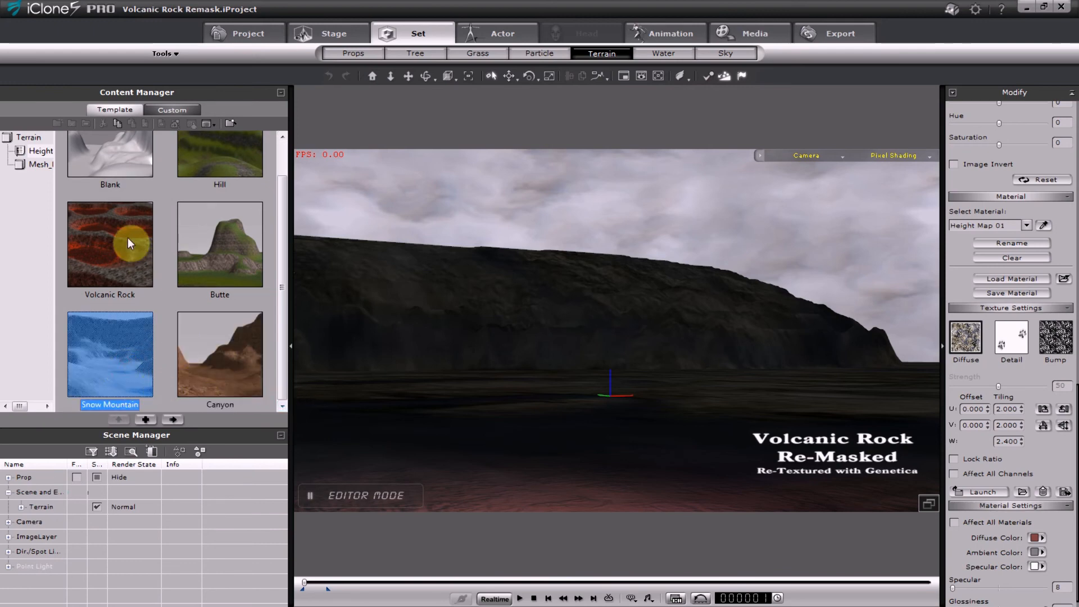
click(106, 273)
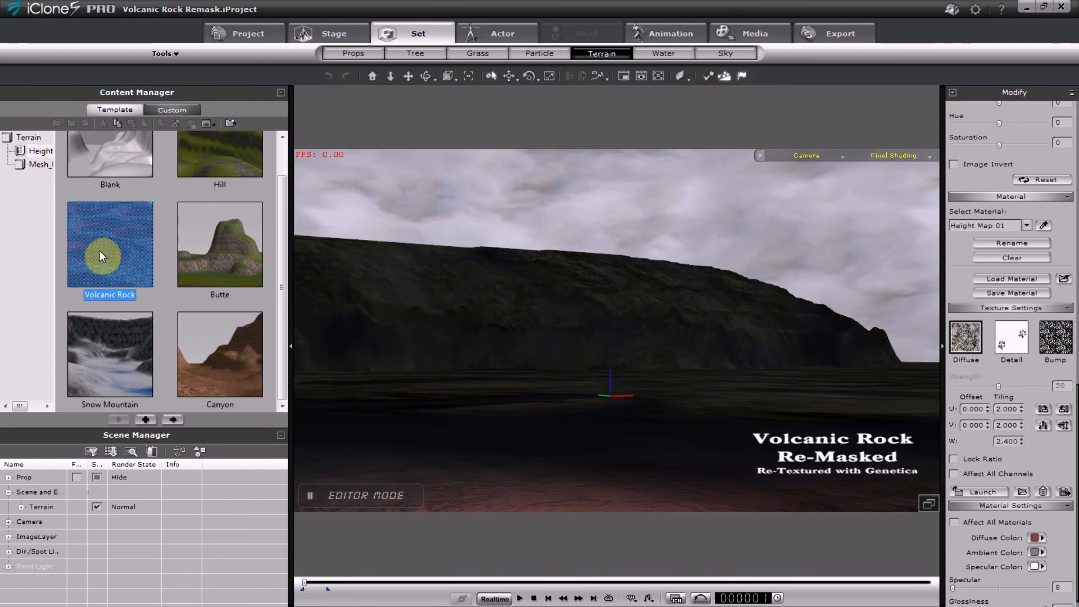
drag(100, 256, 392, 431)
Examine the diffuse, detail and bump textures of the terrain's materials Height Map 01 to 04, ending on Height Map 03's bump channel.
click(966, 337)
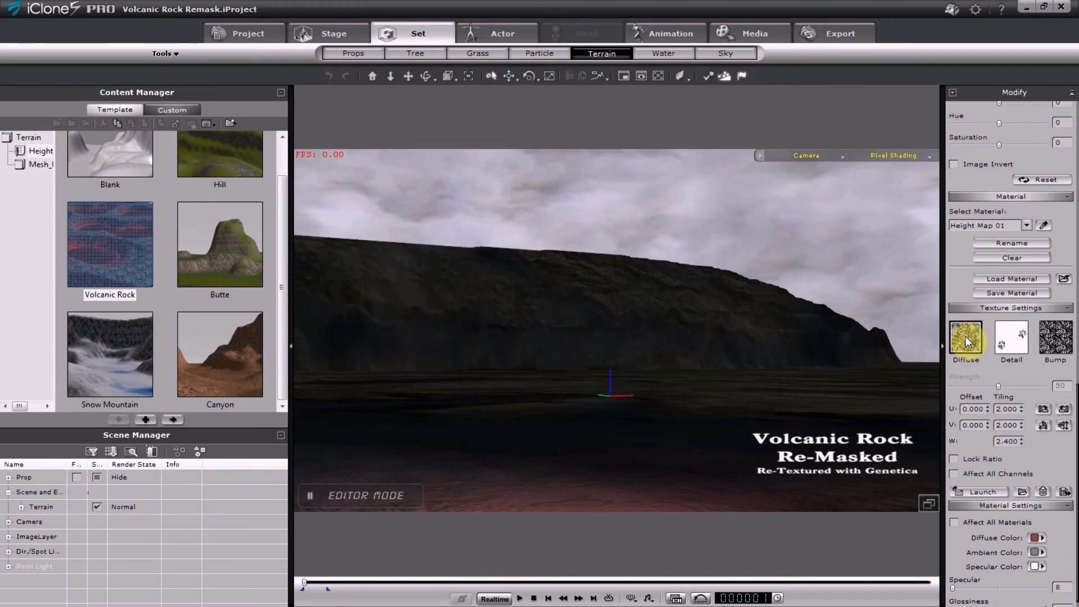
click(1025, 224)
click(1016, 249)
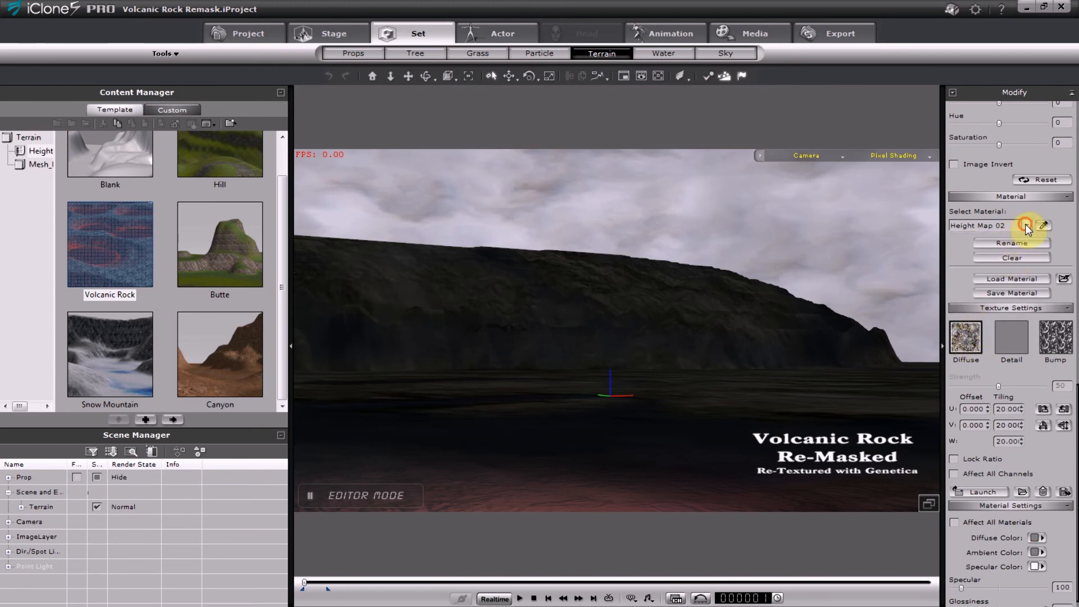
click(1025, 224)
click(1012, 256)
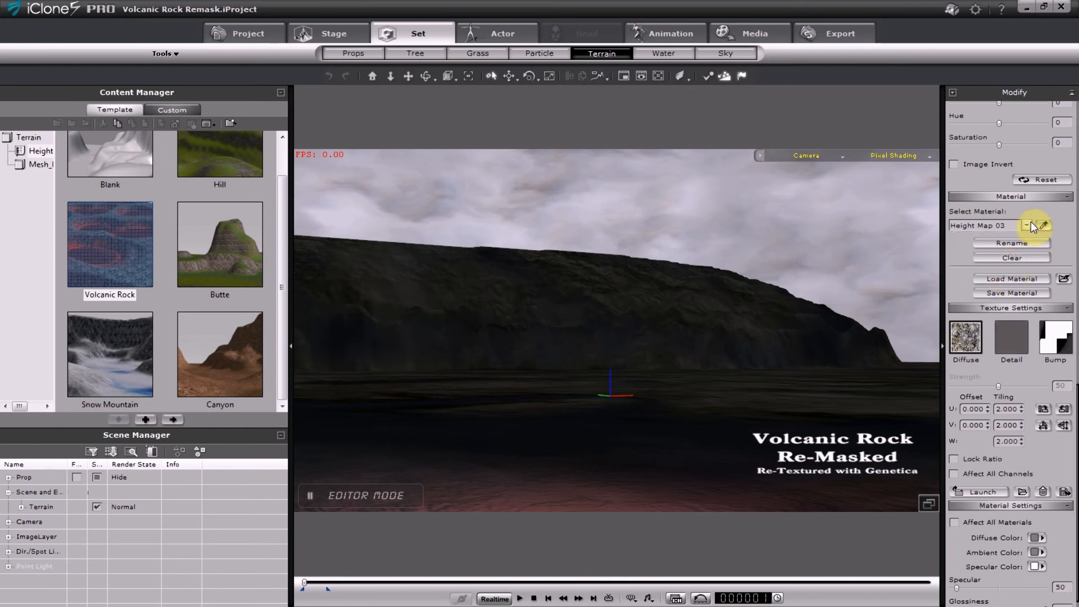
click(1028, 224)
click(1007, 262)
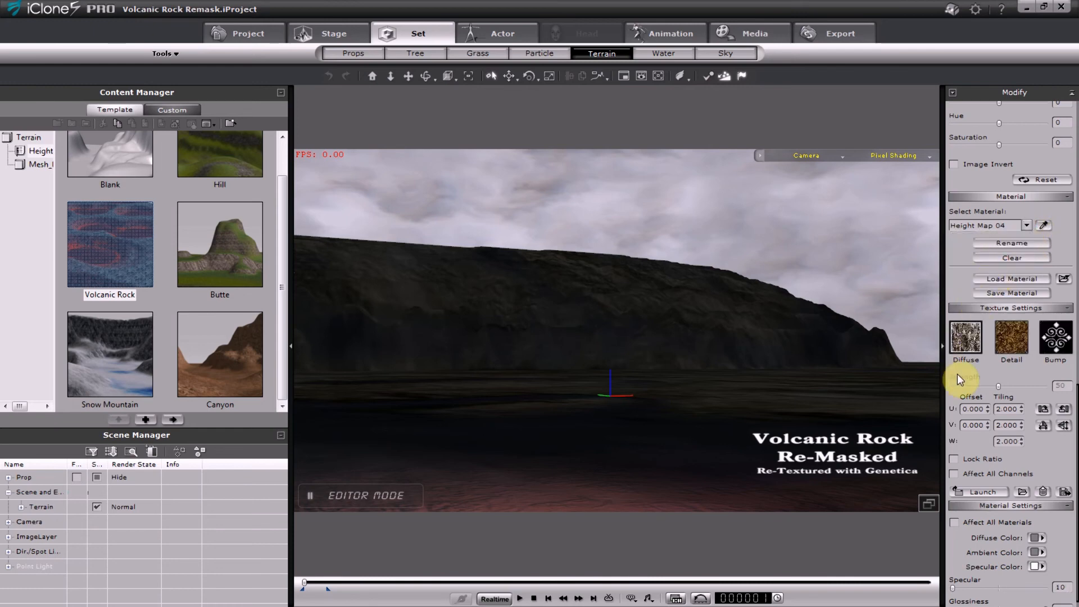
click(1026, 225)
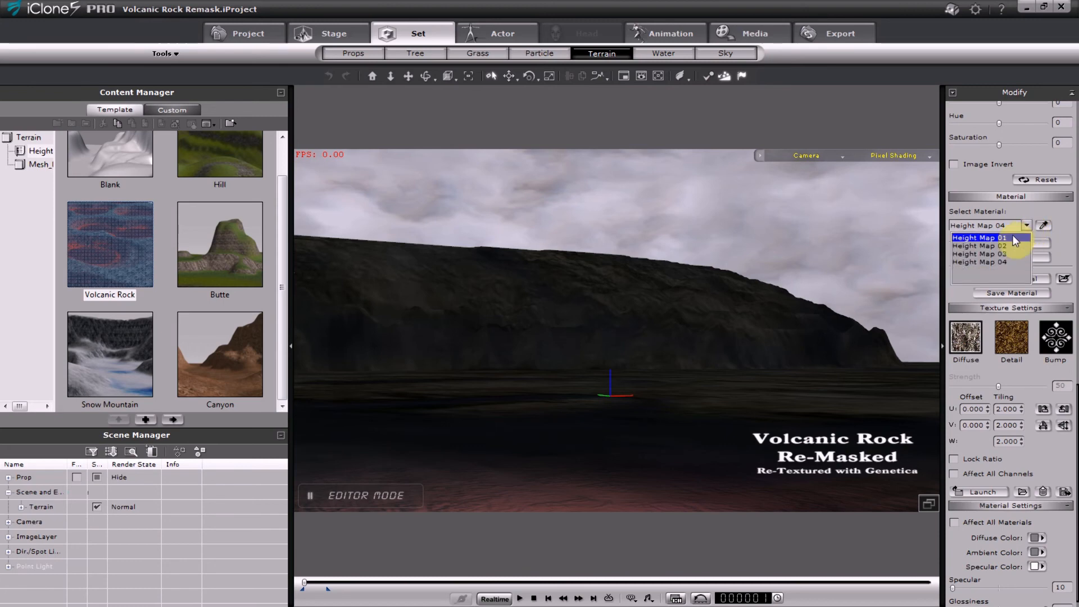
click(990, 254)
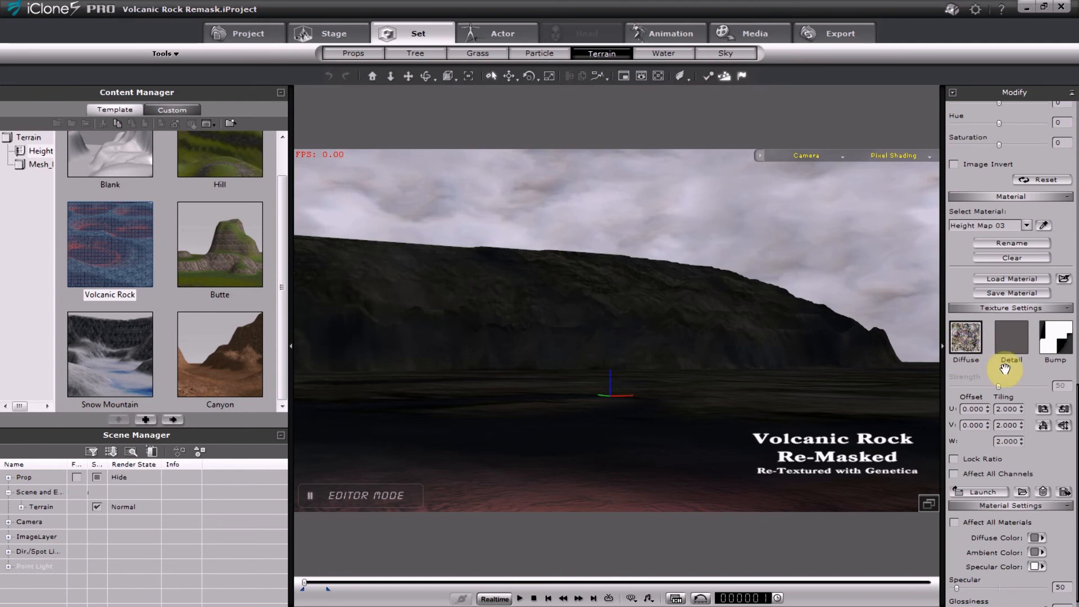
click(1055, 337)
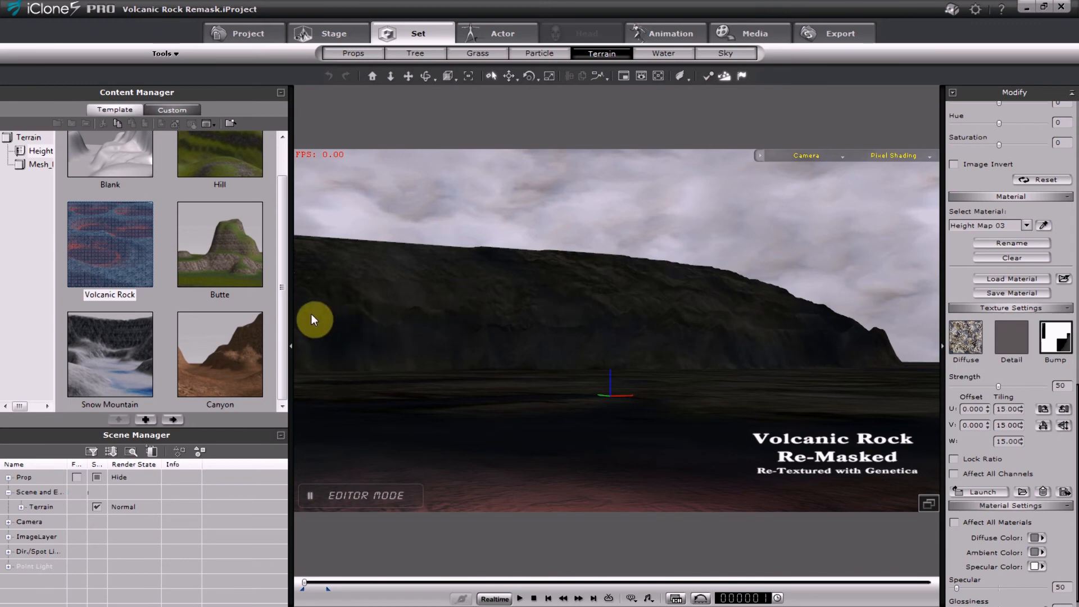
Replace the scene's terrain with the Blank height-map template.
drag(283, 311, 282, 252)
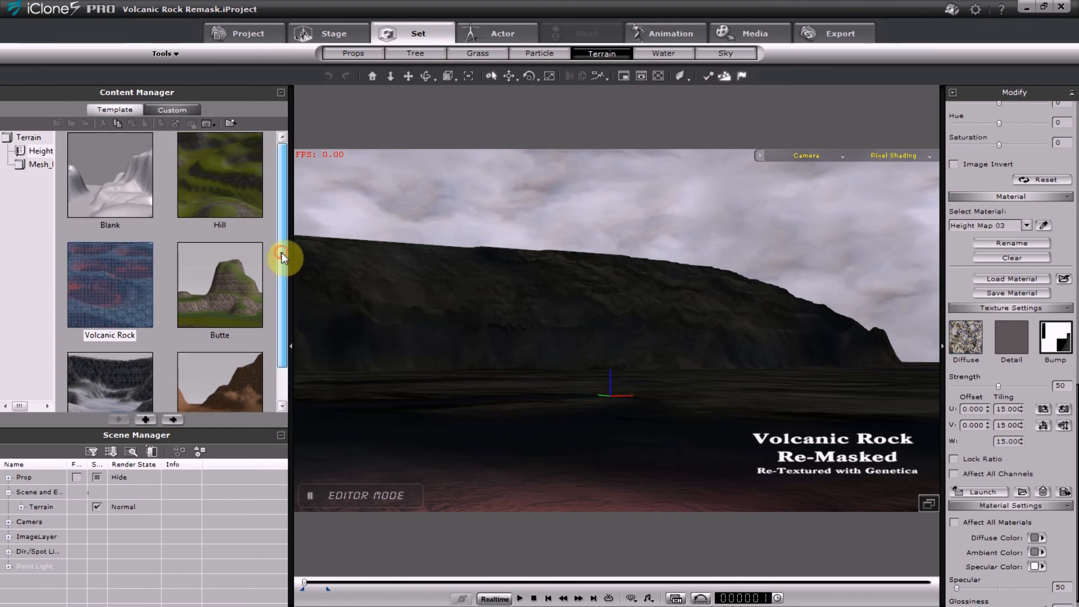
click(137, 185)
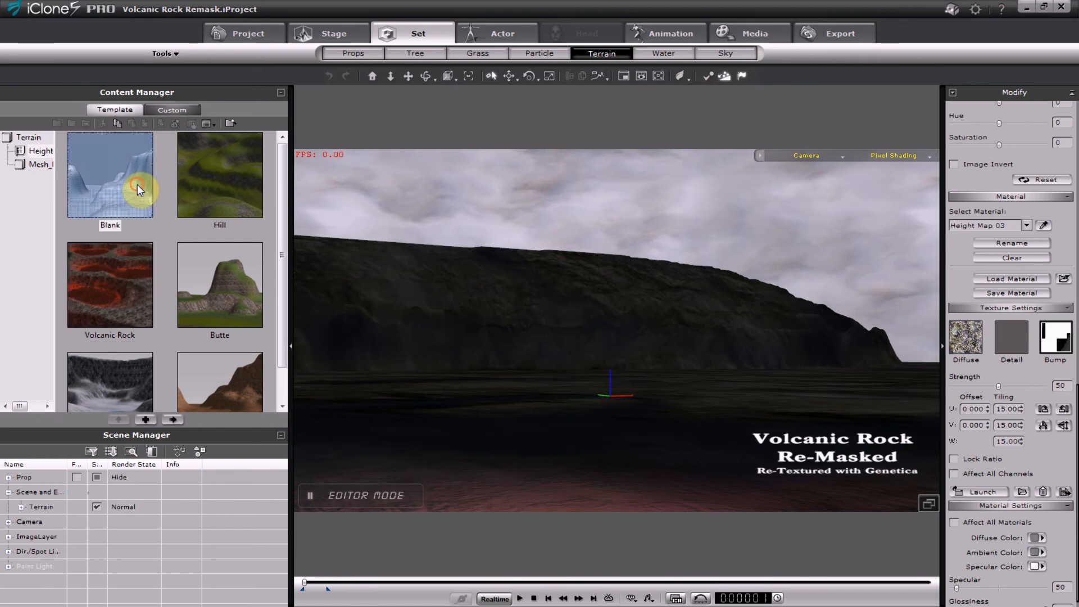
double_click(118, 206)
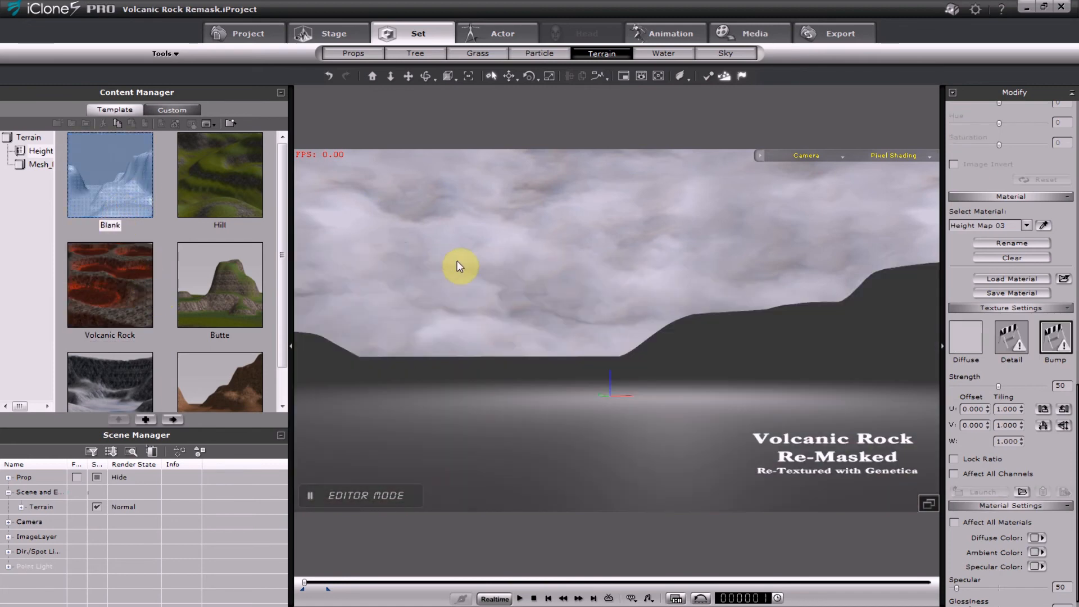
click(425, 76)
drag(403, 365, 381, 378)
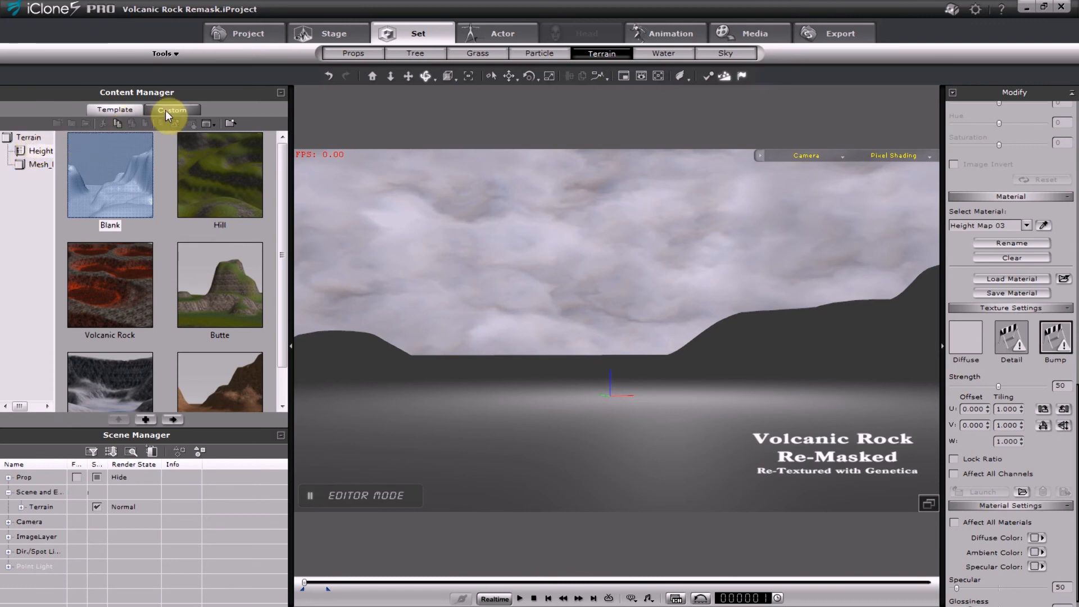
Open the custom project Terrain Demo1 BETA55 without saving the current project.
click(241, 34)
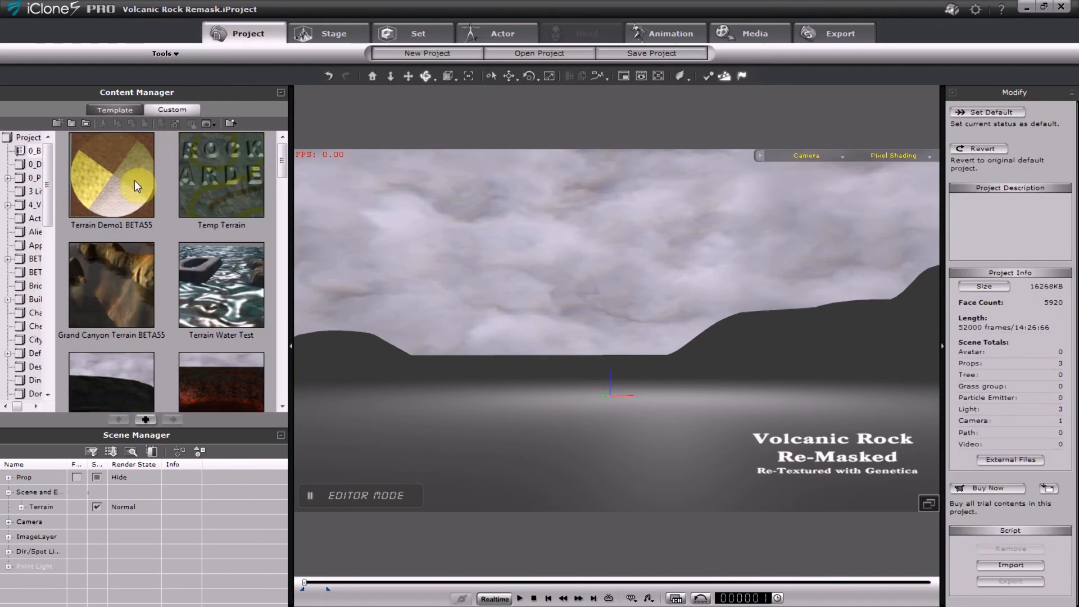
double_click(134, 181)
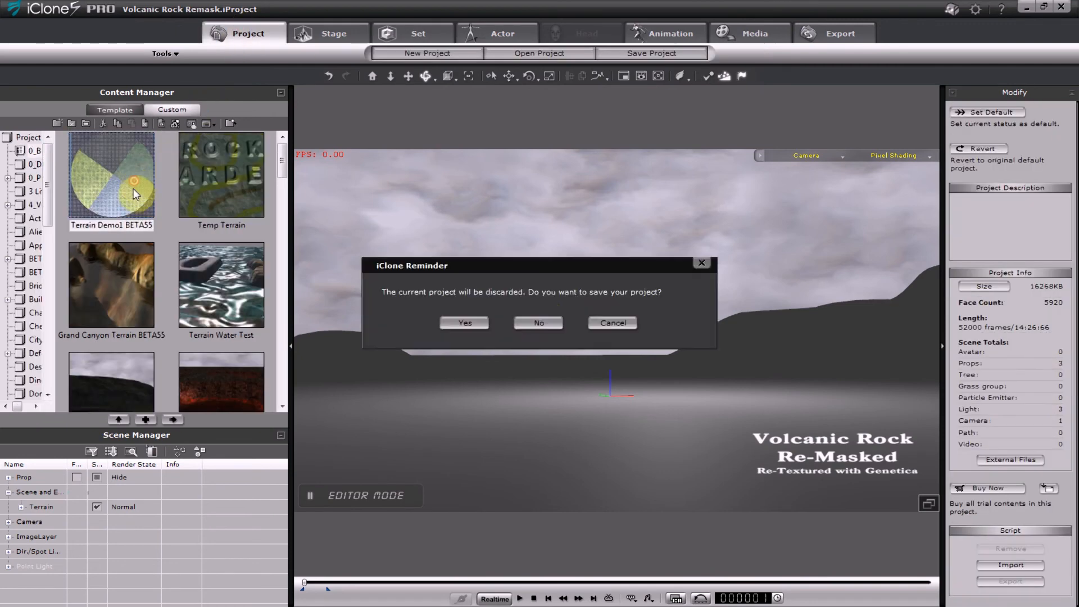
click(544, 325)
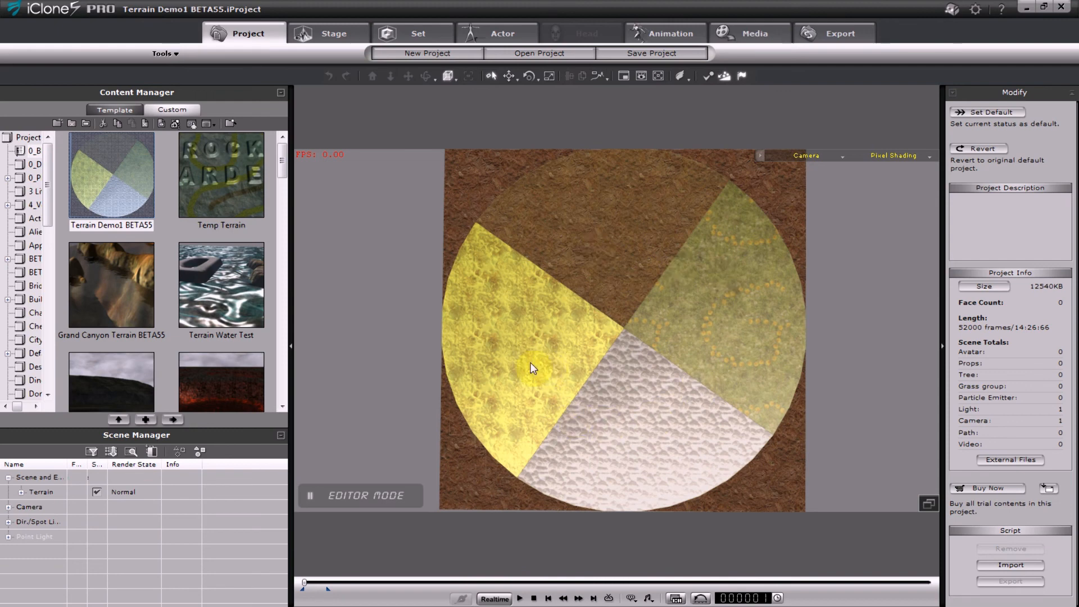
Select the Butte terrain in the scene and inspect its mask and the diffuse texture of material Height Map 01.
click(22, 493)
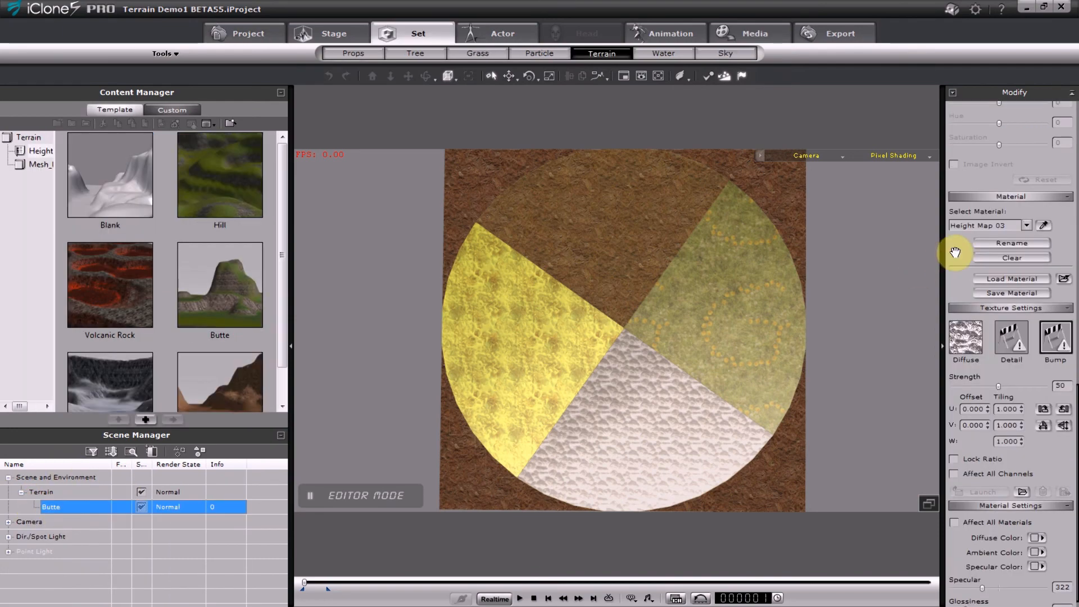
drag(958, 279, 959, 504)
drag(958, 559, 961, 584)
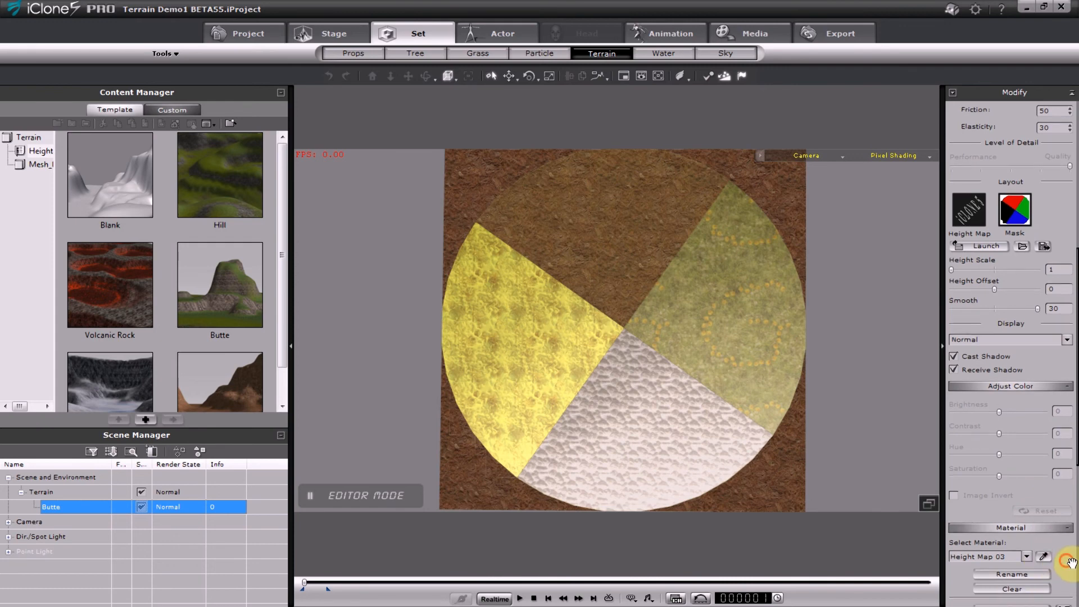
scroll(1054, 494, down, 5)
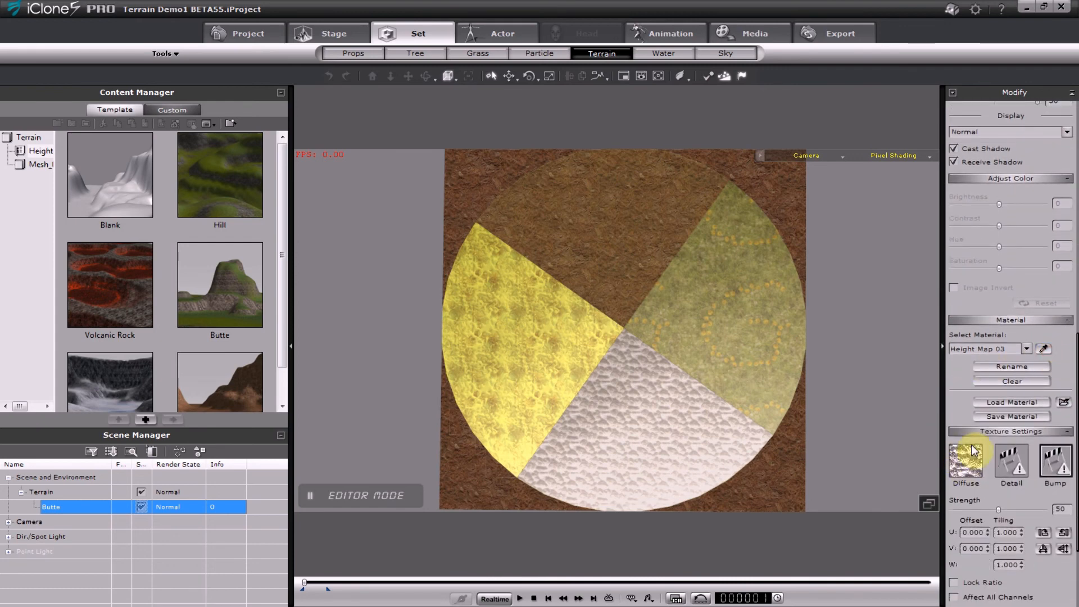
click(1025, 349)
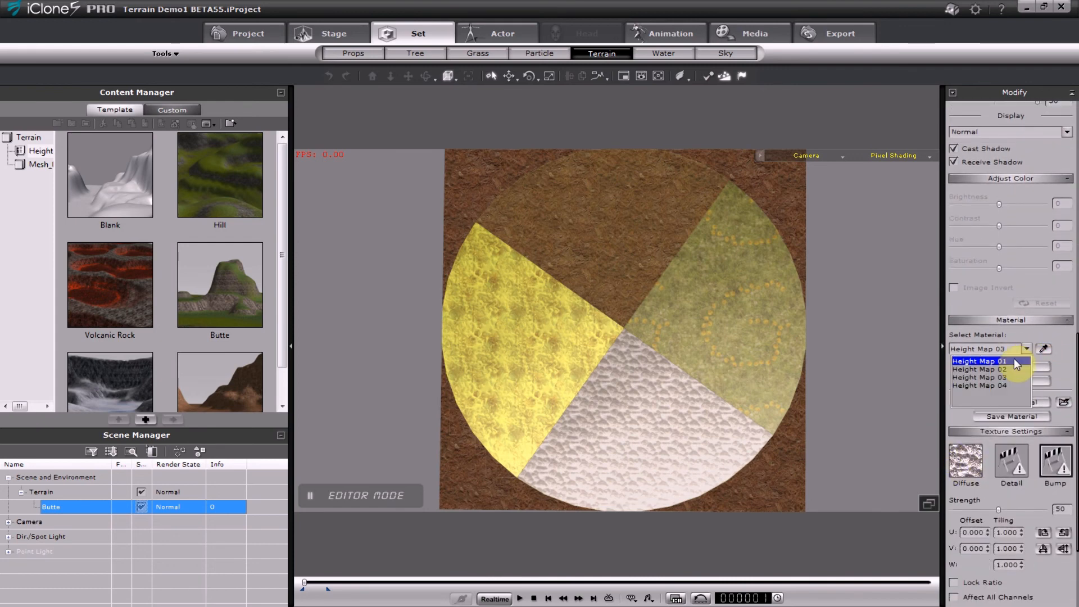
click(1014, 360)
click(968, 460)
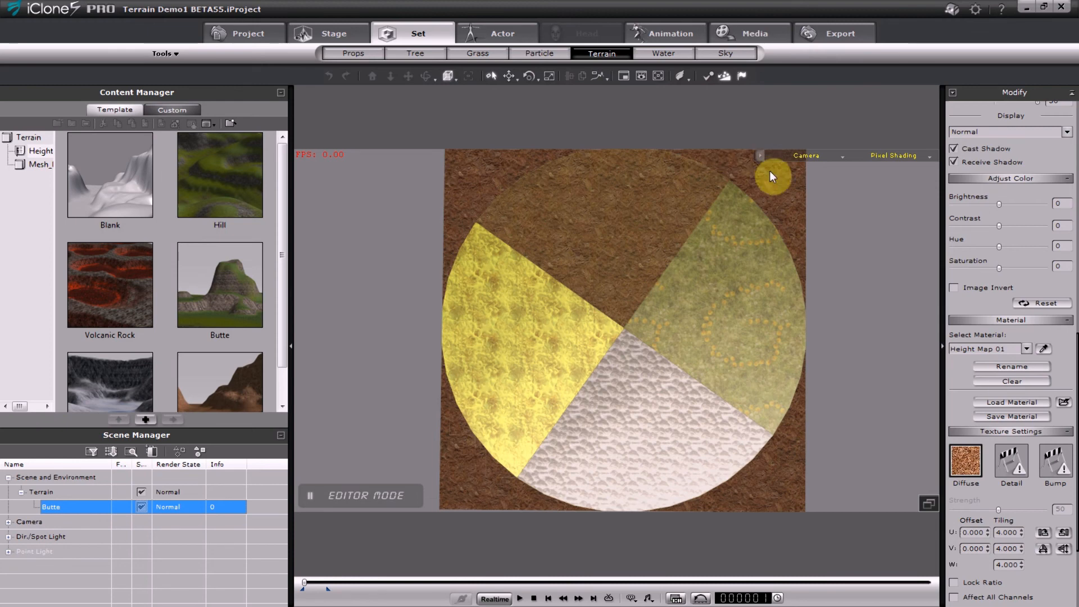
Compare the terrain's colour mask with the textures of Height Map 01, and switch to material Height Map 02 to compare it too.
scroll(1040, 225, up, 5)
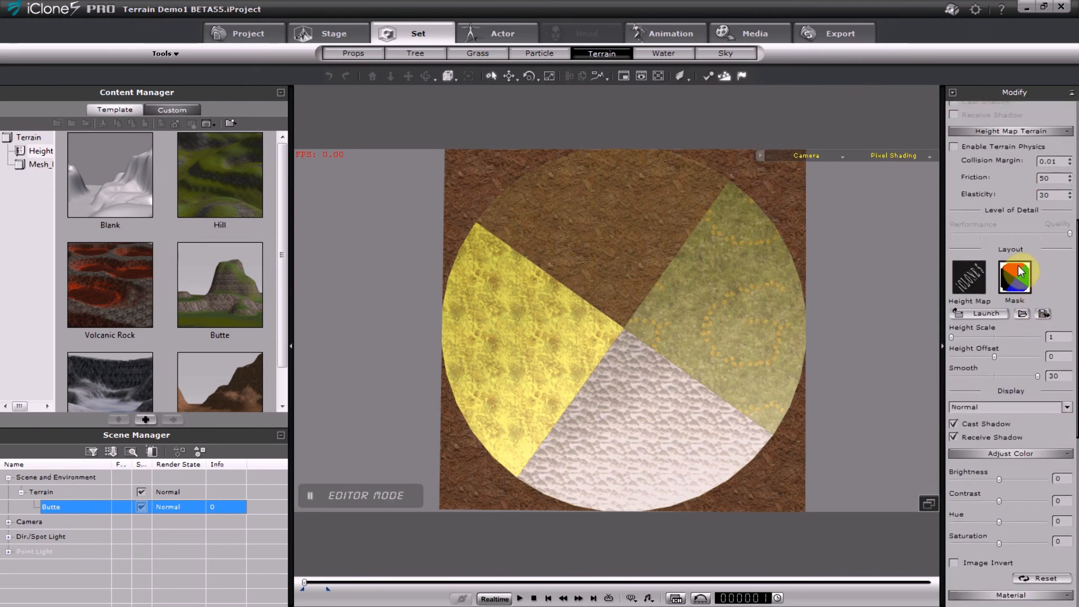
scroll(1019, 275, down, 3)
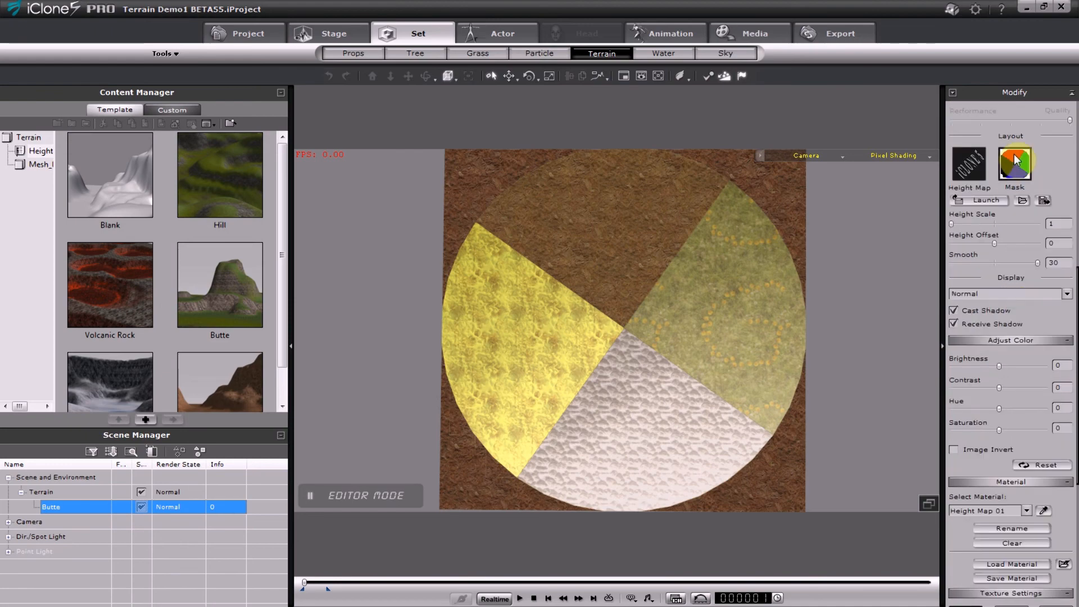
scroll(1044, 509, down, 5)
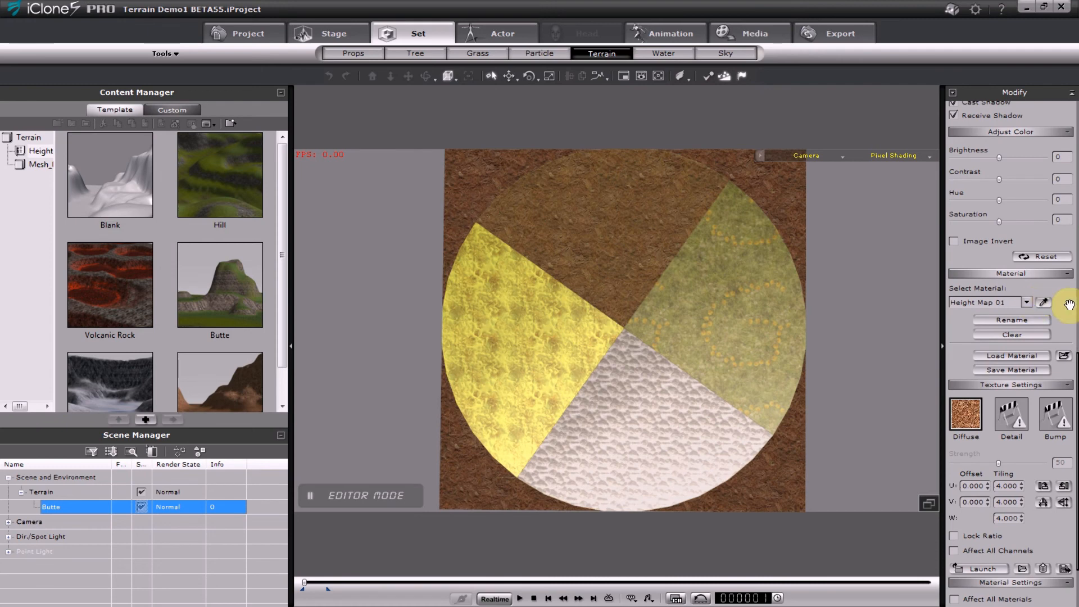
scroll(1059, 337, up, 4)
scroll(1057, 474, up, 1)
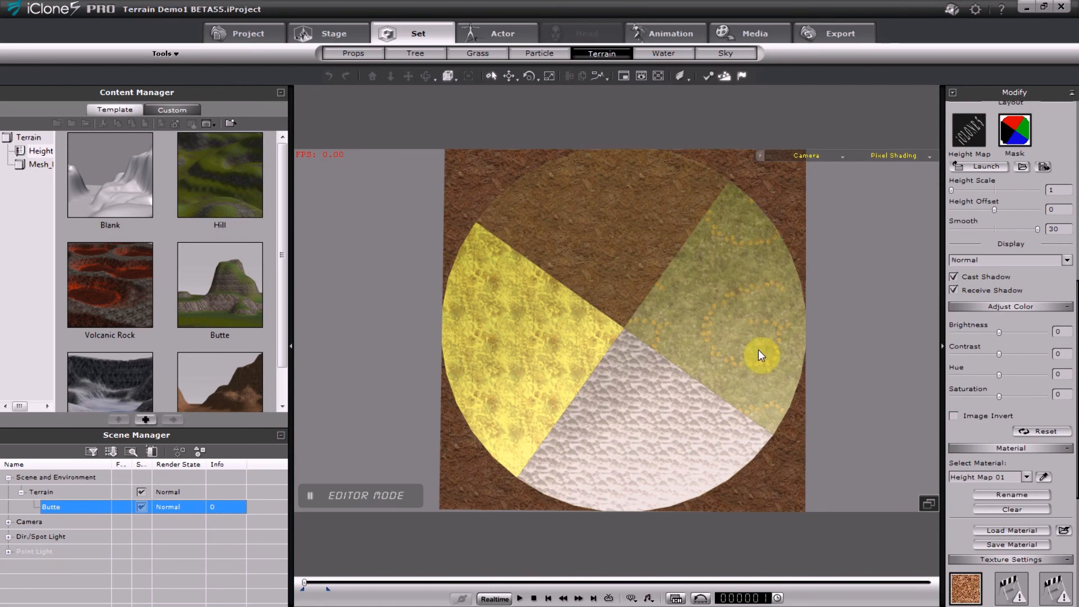
scroll(1046, 318, down, 5)
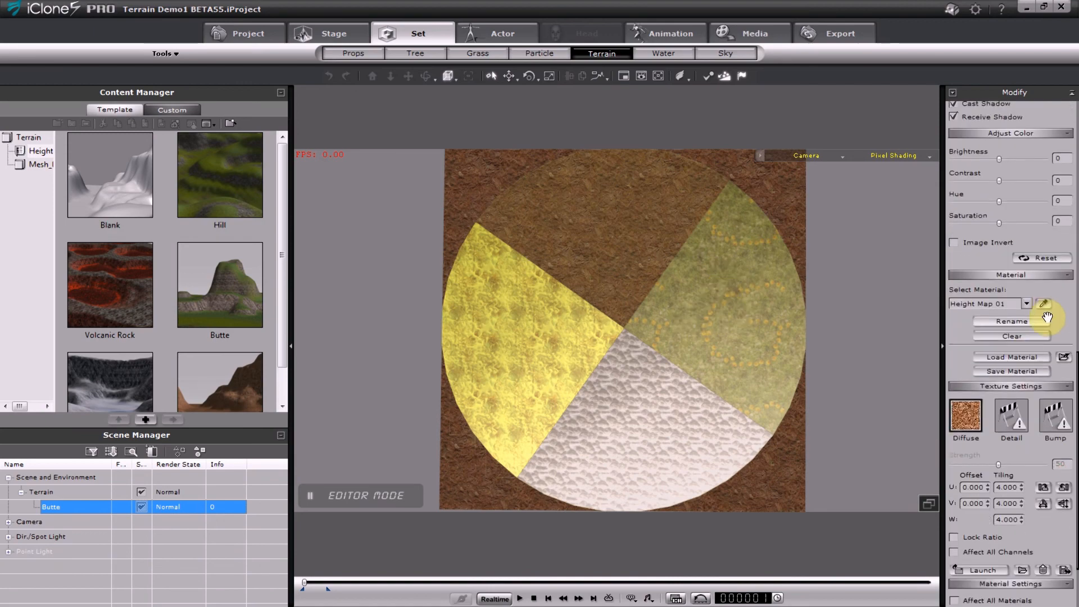
click(1016, 326)
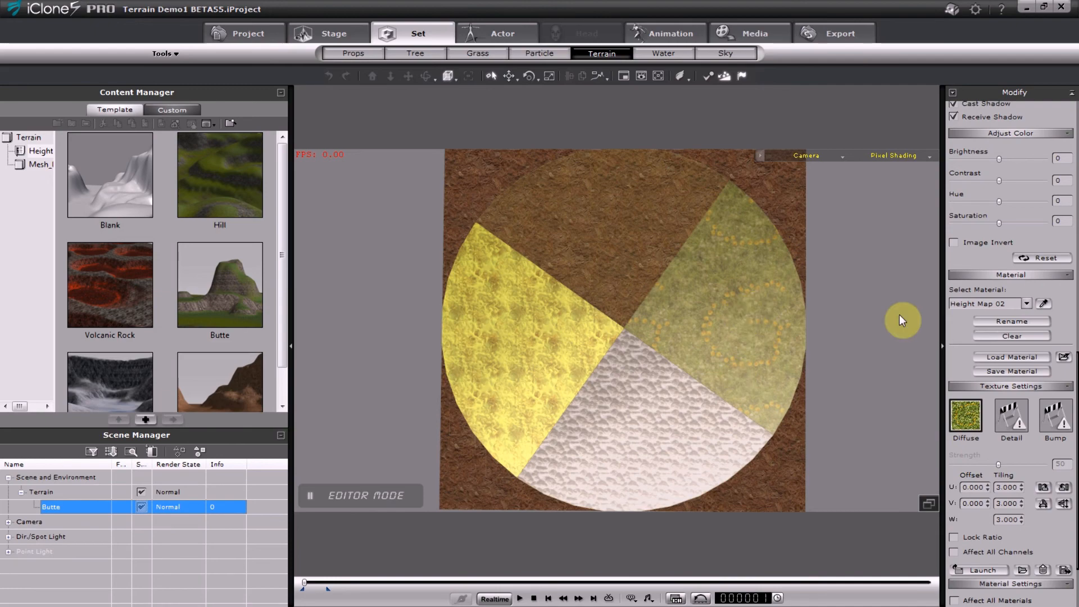
drag(1059, 296, 1055, 373)
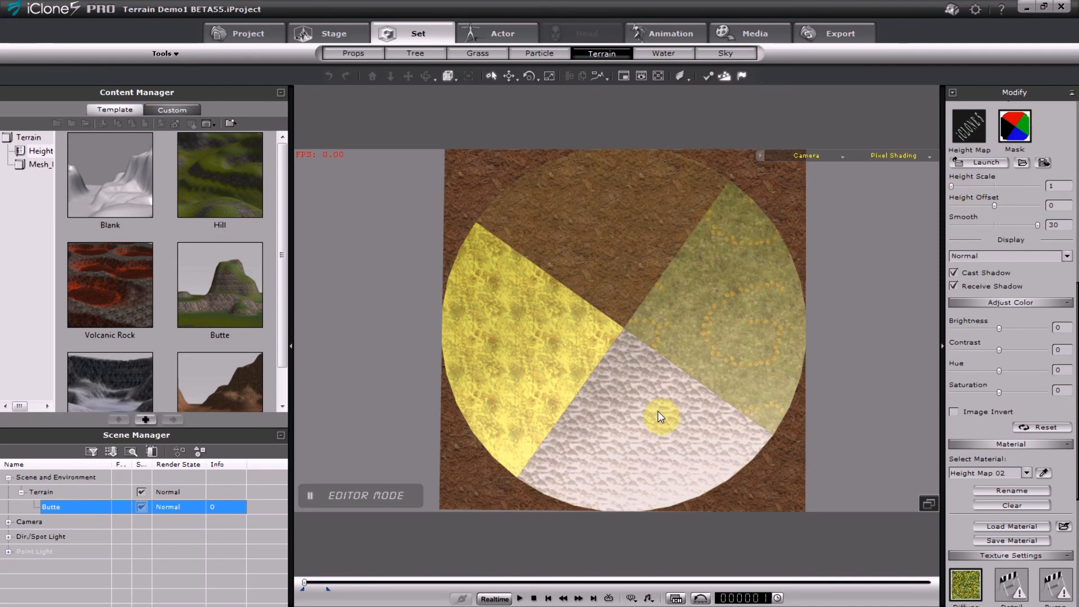
Switch to material Height Map 03, lock the tiling ratio and set its diffuse texture tiling to 1.
scroll(1058, 482, down, 5)
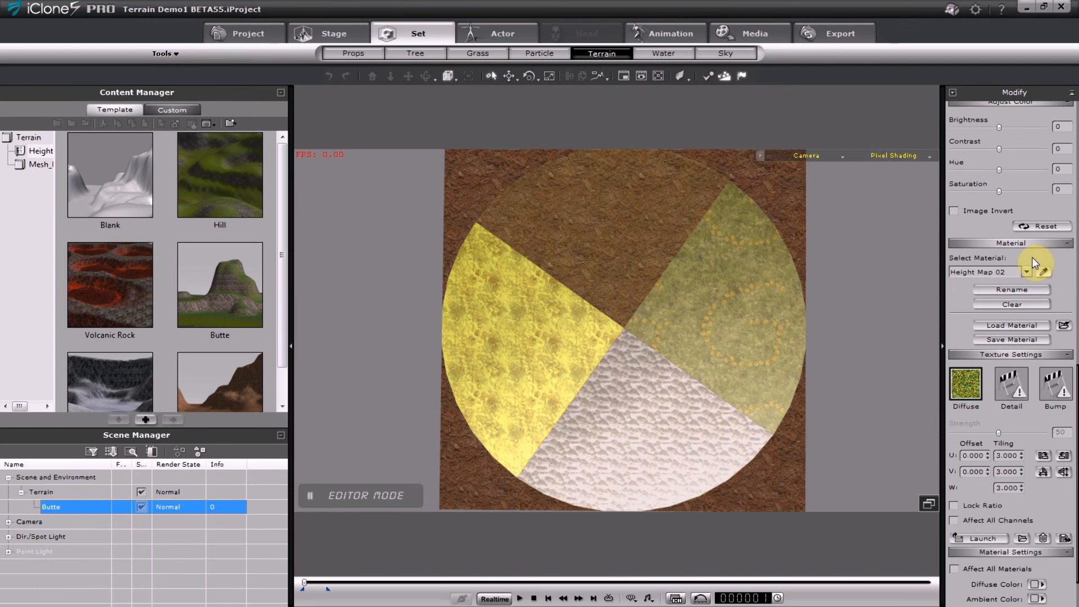
click(1026, 271)
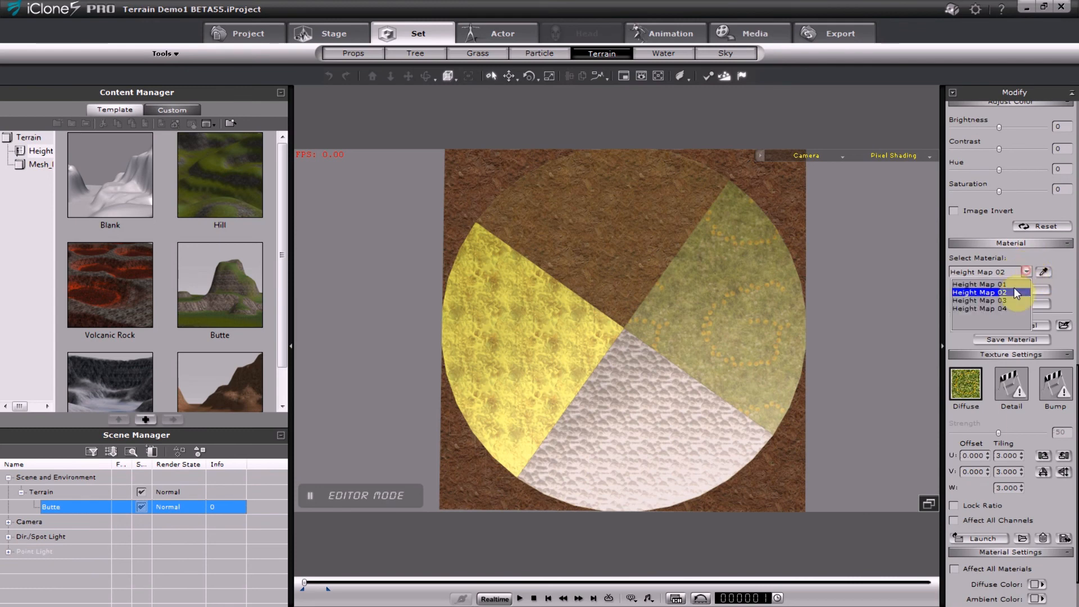
click(1005, 299)
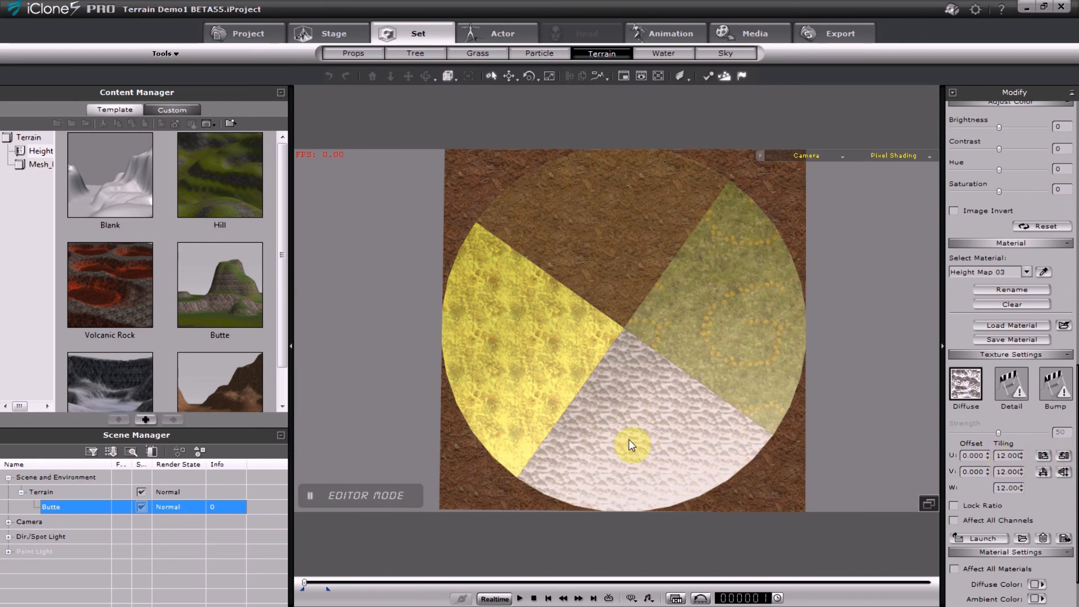
click(953, 504)
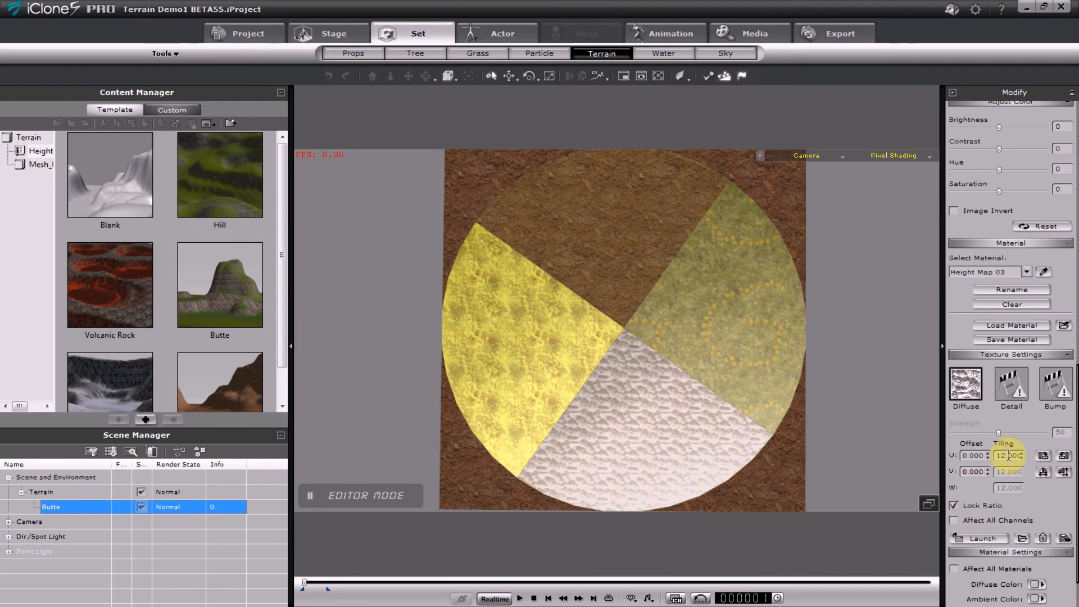
drag(1024, 454, 1075, 455)
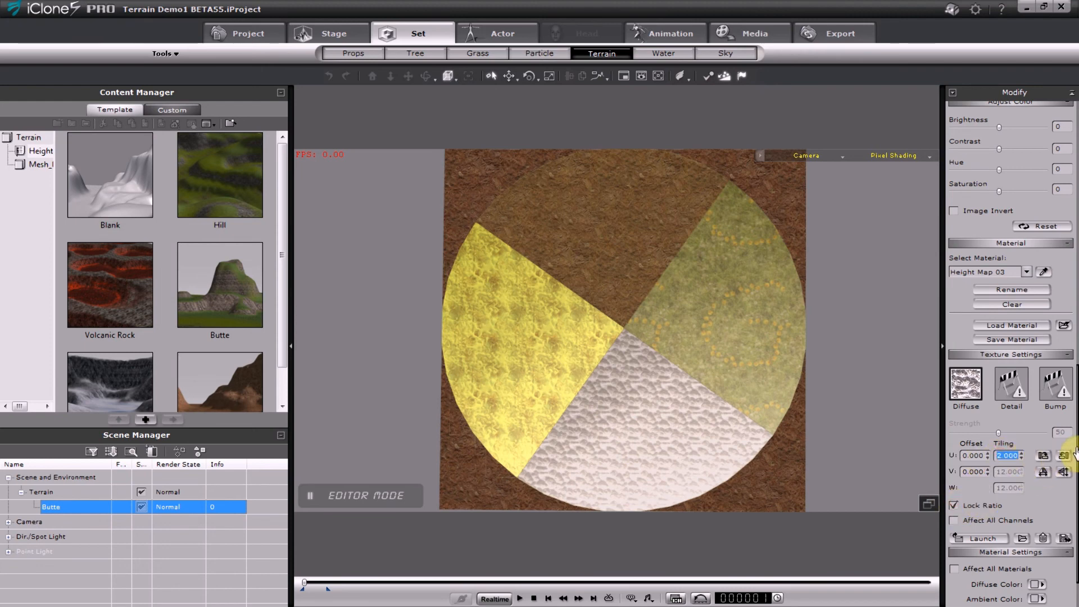
key(BackSpace)
text(1)
key(Return)
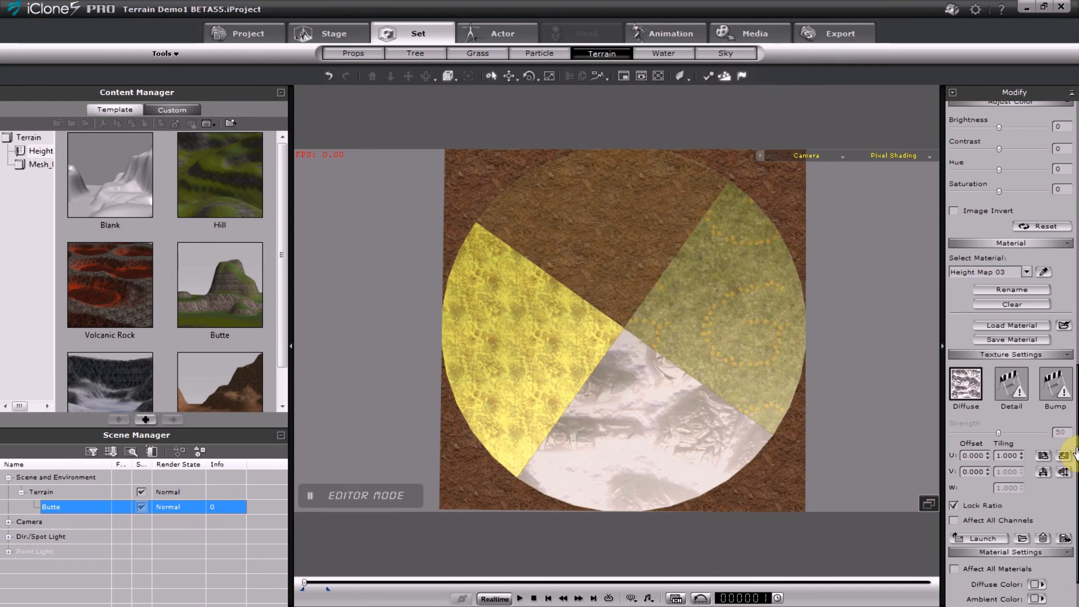
Compare the terrain's colour mask with the area covered by material Height Map 03.
scroll(965, 314, up, 3)
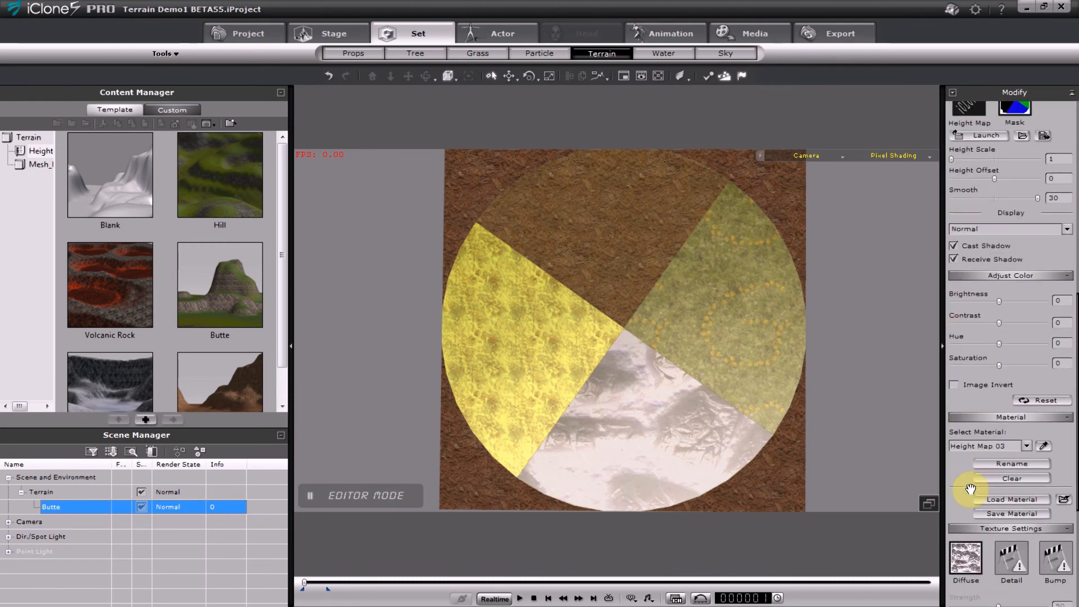
scroll(970, 489, up, 2)
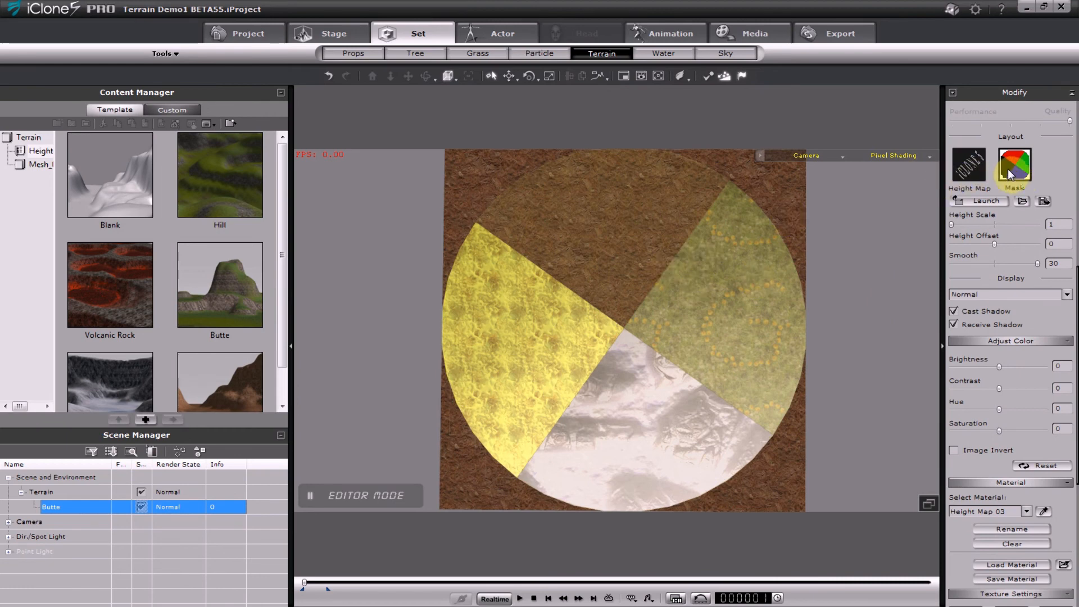
scroll(1051, 506, down, 2)
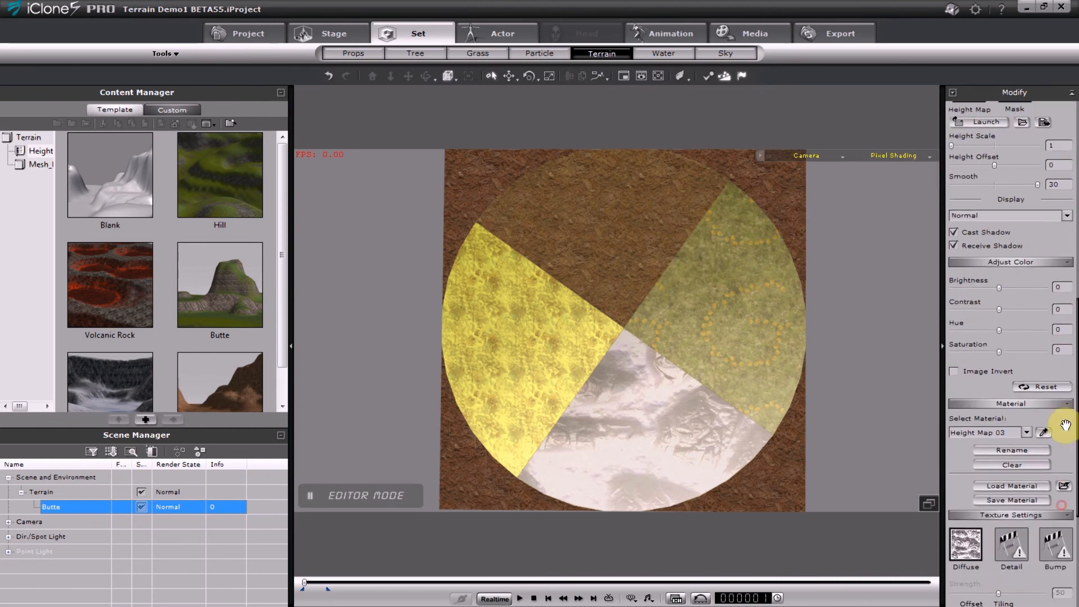
scroll(1062, 514, up, 2)
scroll(1071, 505, up, 1)
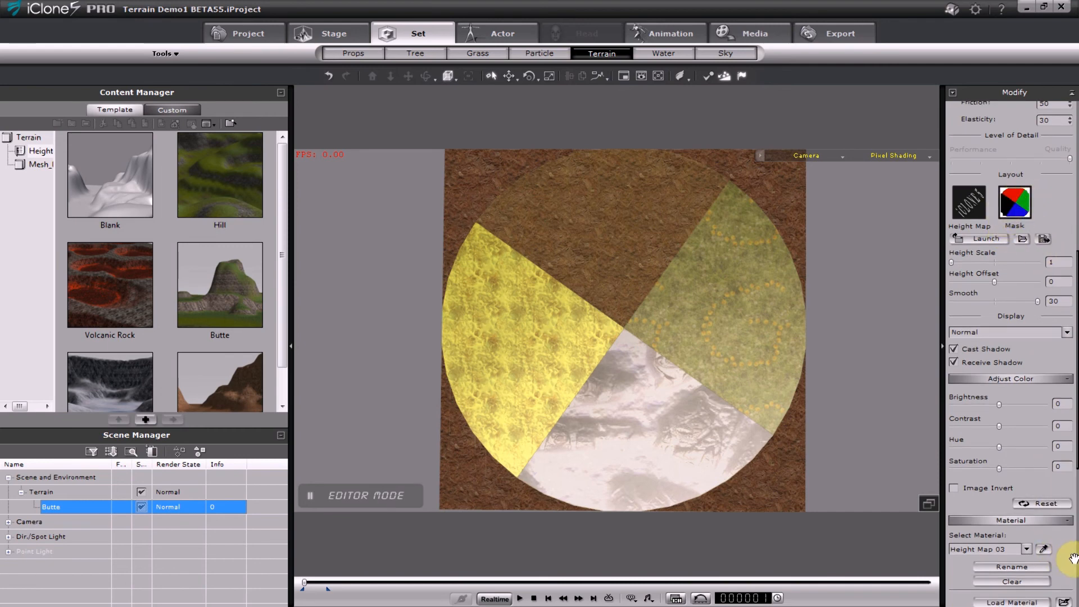
scroll(1073, 557, down, 1)
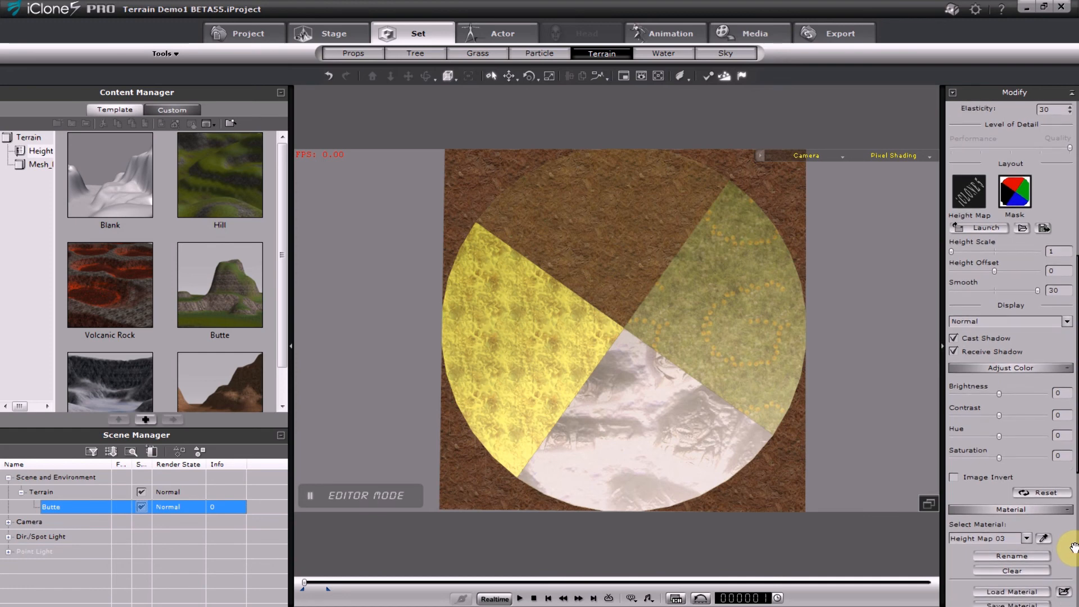
Switch to material Height Map 04 and inspect its diffuse texture, its area on the terrain and its diffuse colour.
scroll(1066, 356, down, 5)
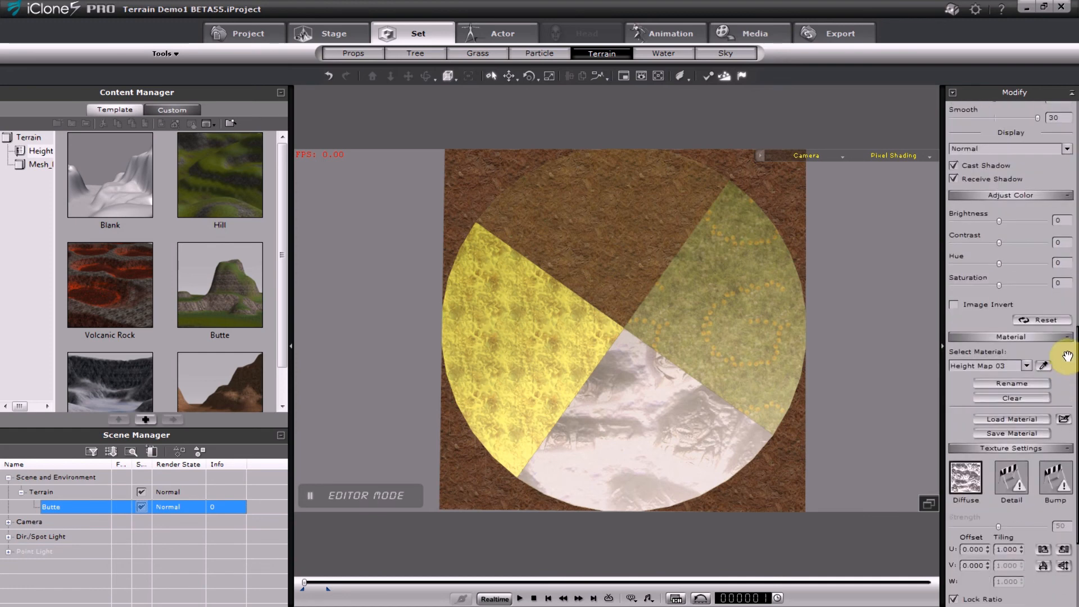
scroll(1067, 356, down, 2)
click(1027, 301)
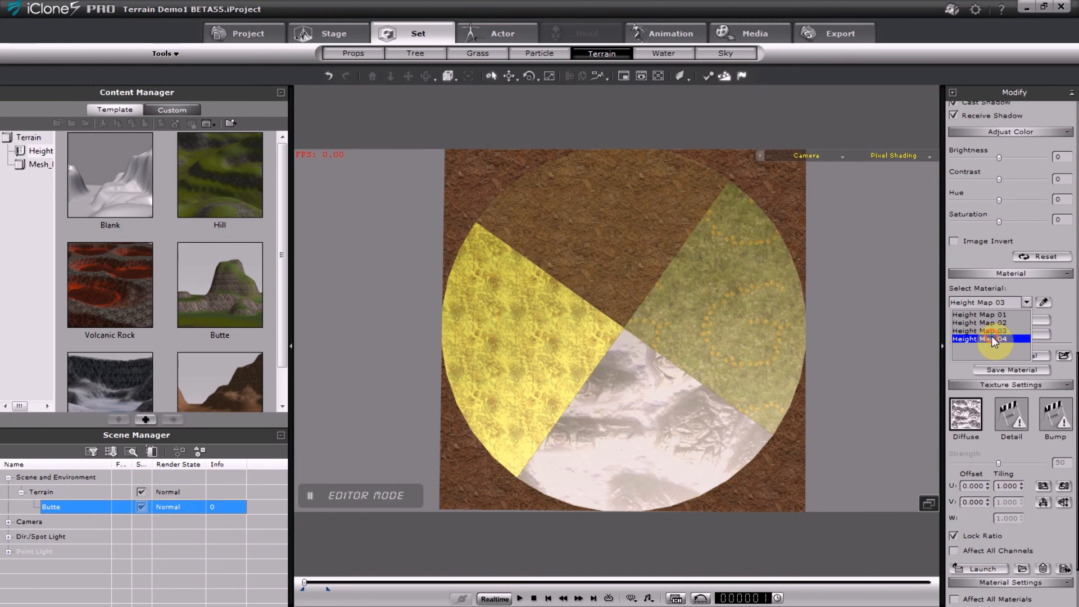
click(992, 338)
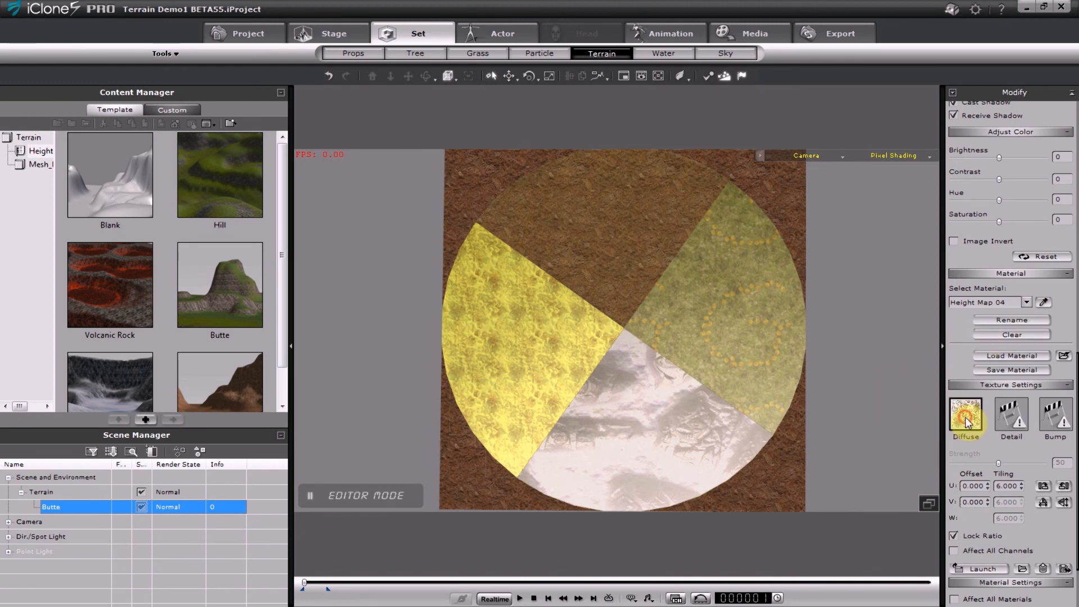
click(522, 348)
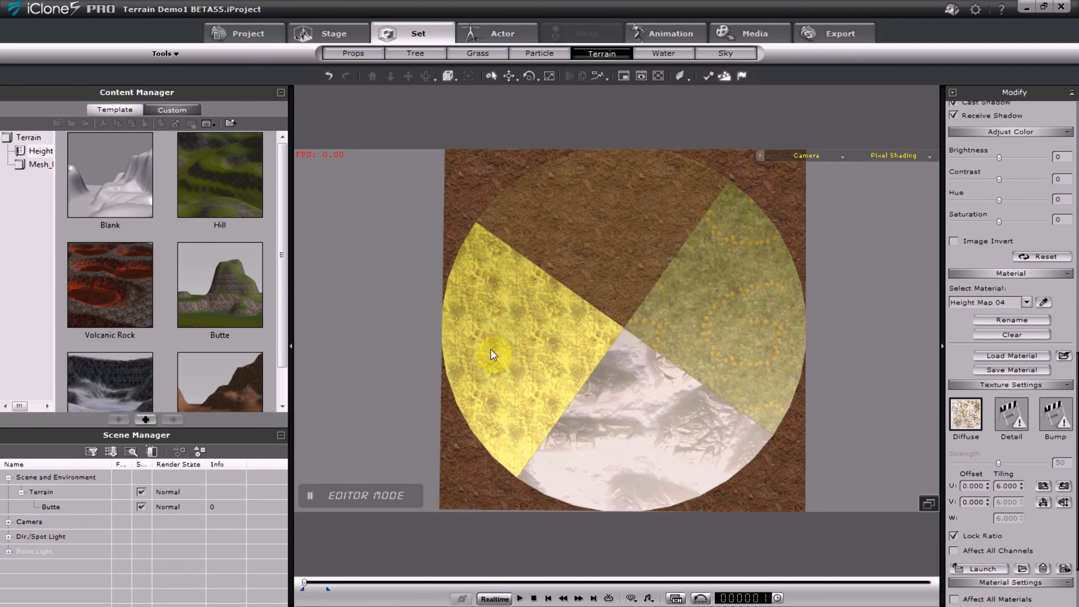
click(1049, 528)
scroll(1055, 531, down, 3)
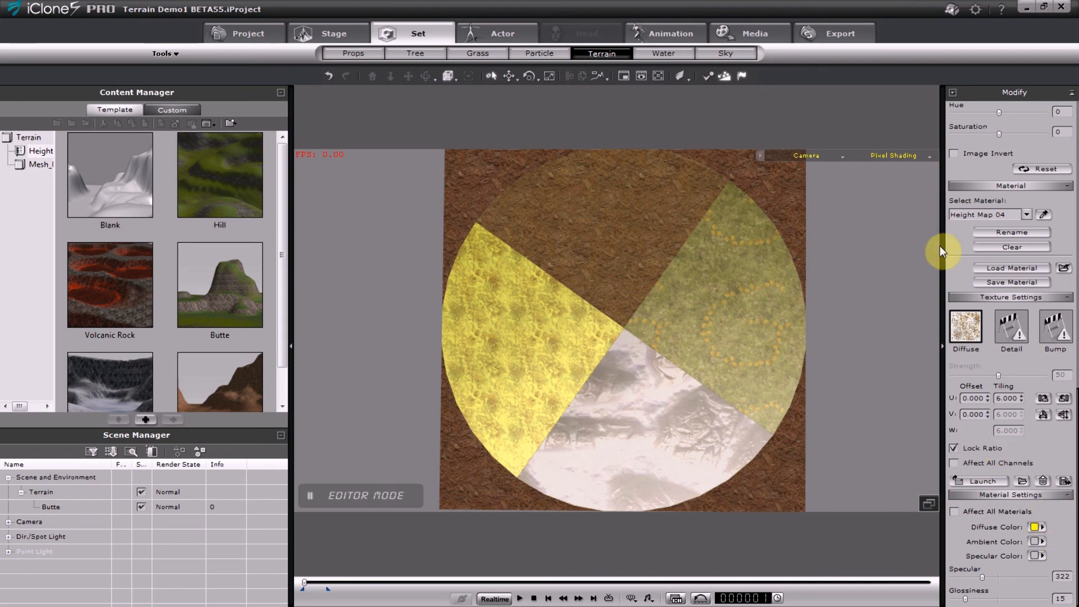
Review the terrain's colour mask and open it for editing in Photoshop Elements.
scroll(963, 438, up, 10)
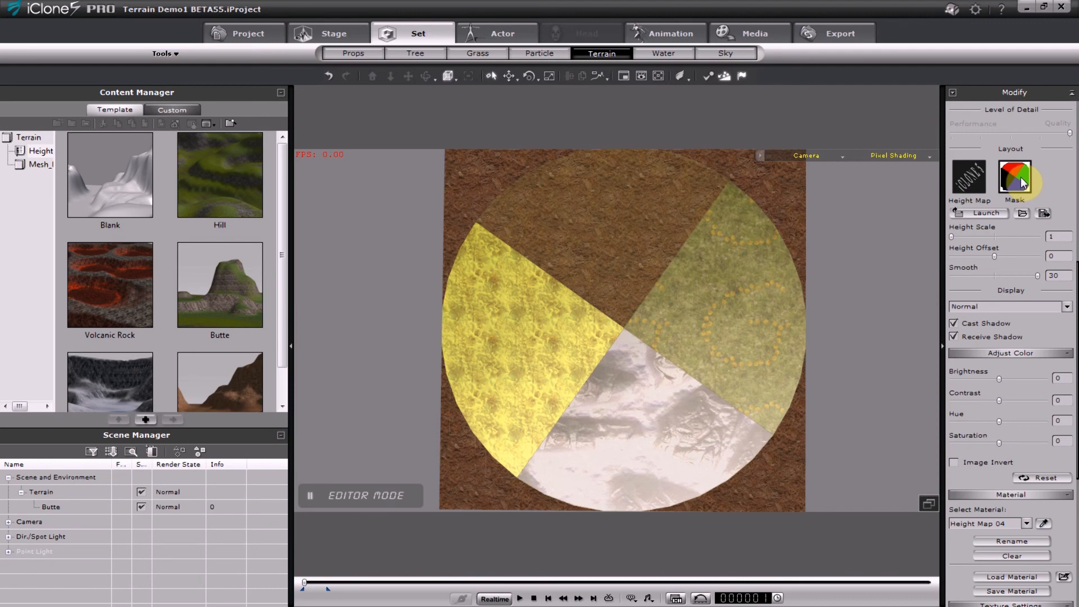
scroll(1044, 188, up, 3)
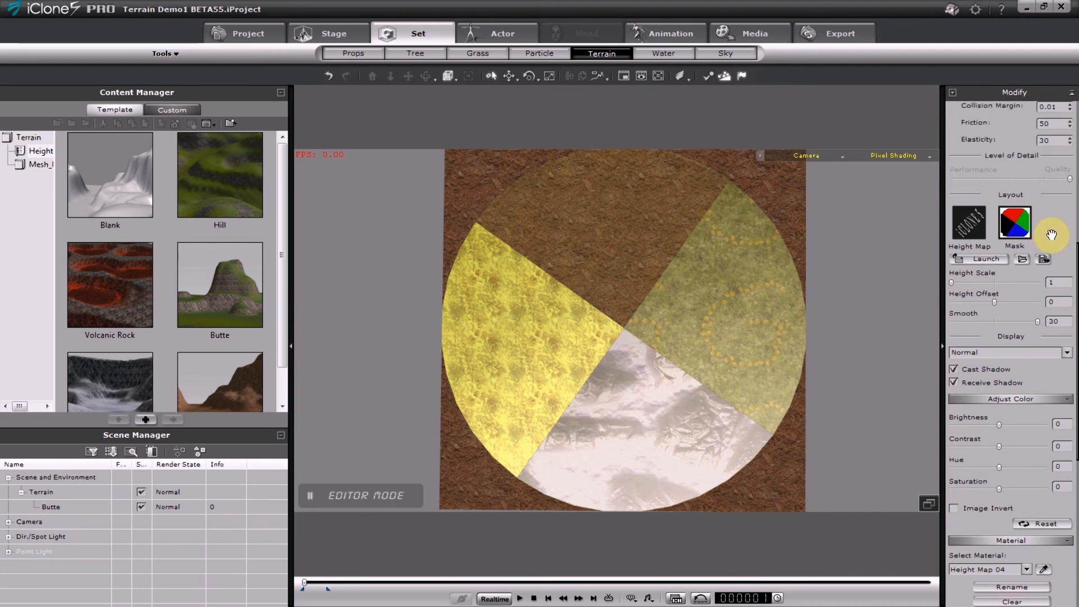
scroll(1046, 288, down, 2)
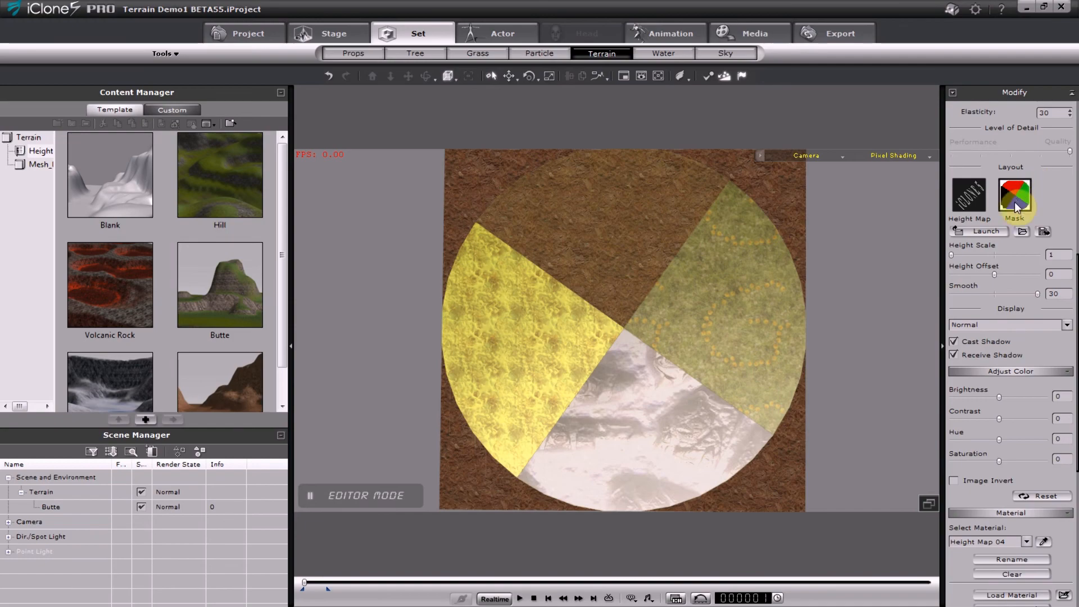
click(995, 235)
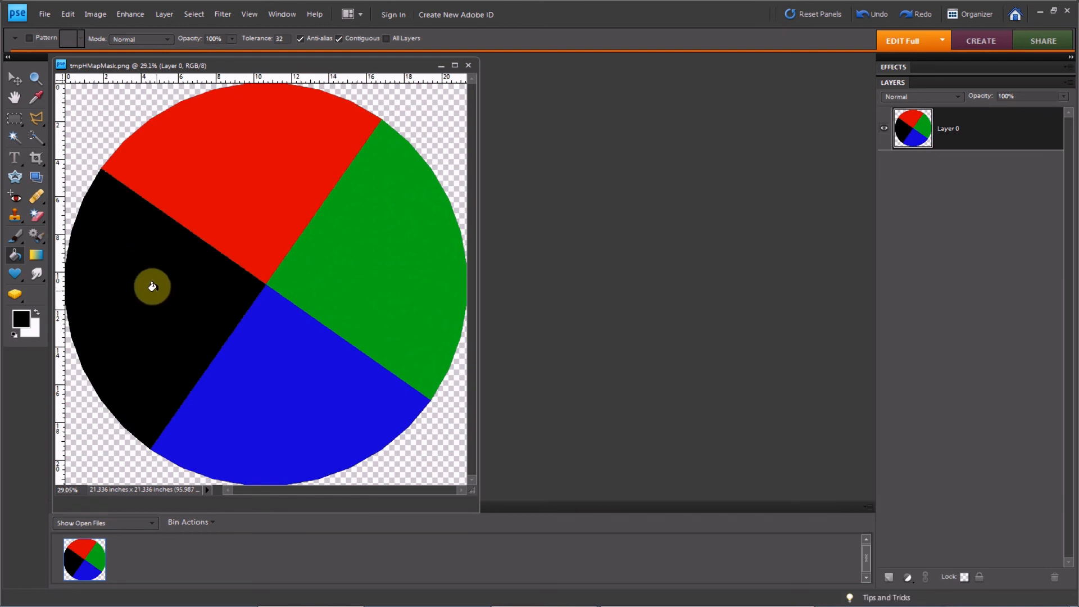
Set the foreground colour to bright yellow with hue 59 and fill the mask's black quarter with it.
click(21, 319)
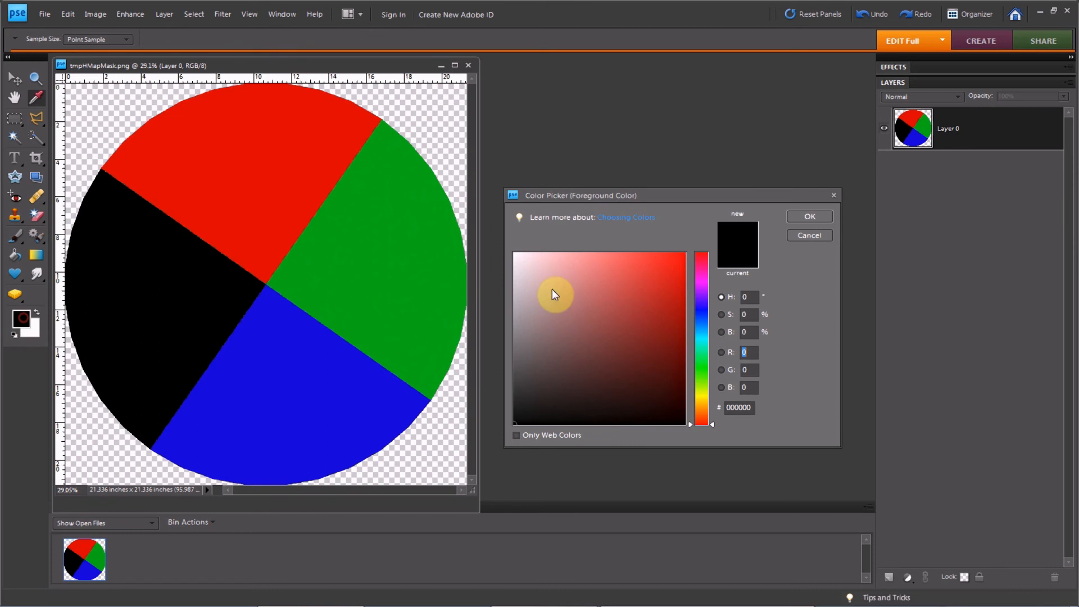
click(702, 396)
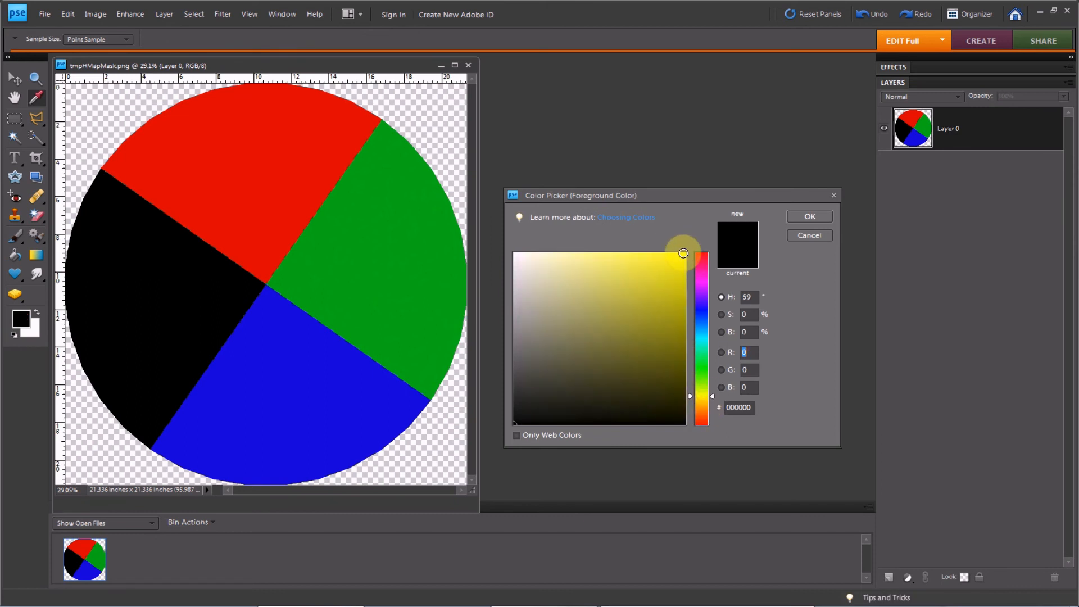
click(683, 254)
click(807, 216)
key(k)
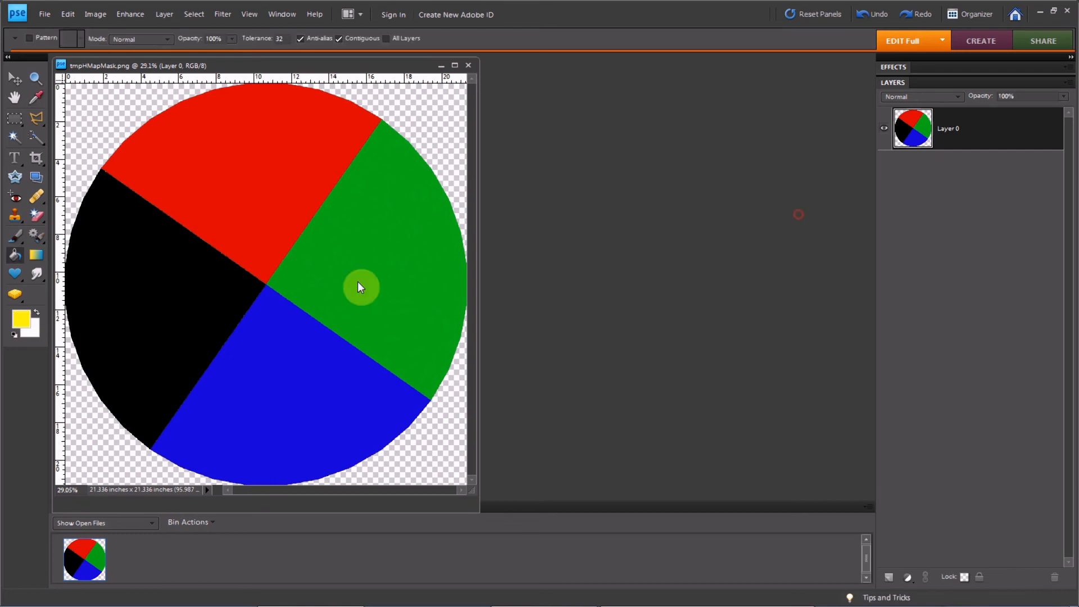
click(150, 295)
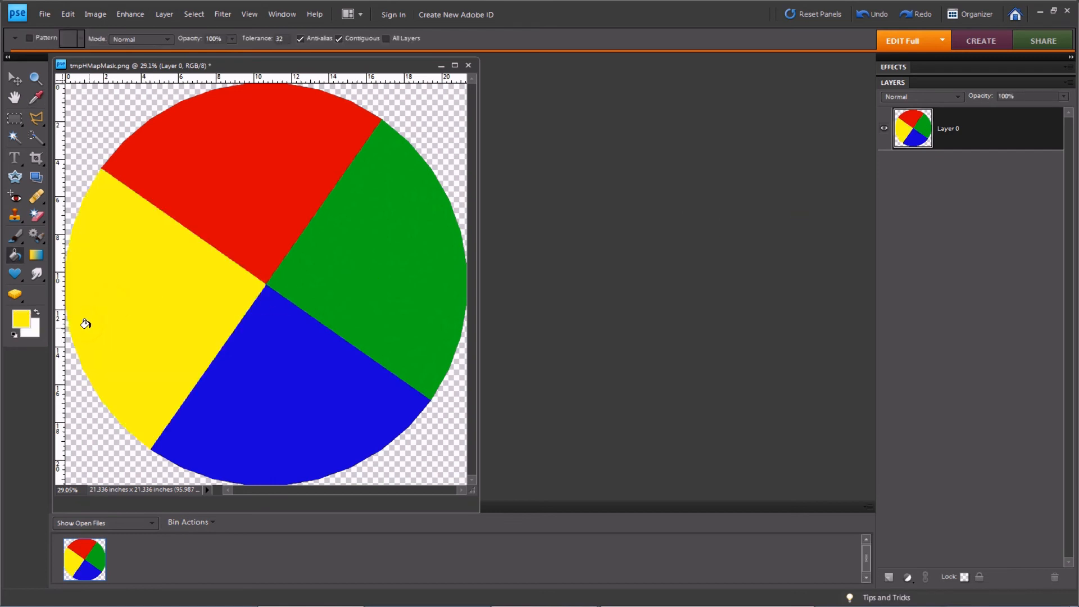
Save the edited mask image tmpHMapMask.png and switch back to iClone.
click(42, 13)
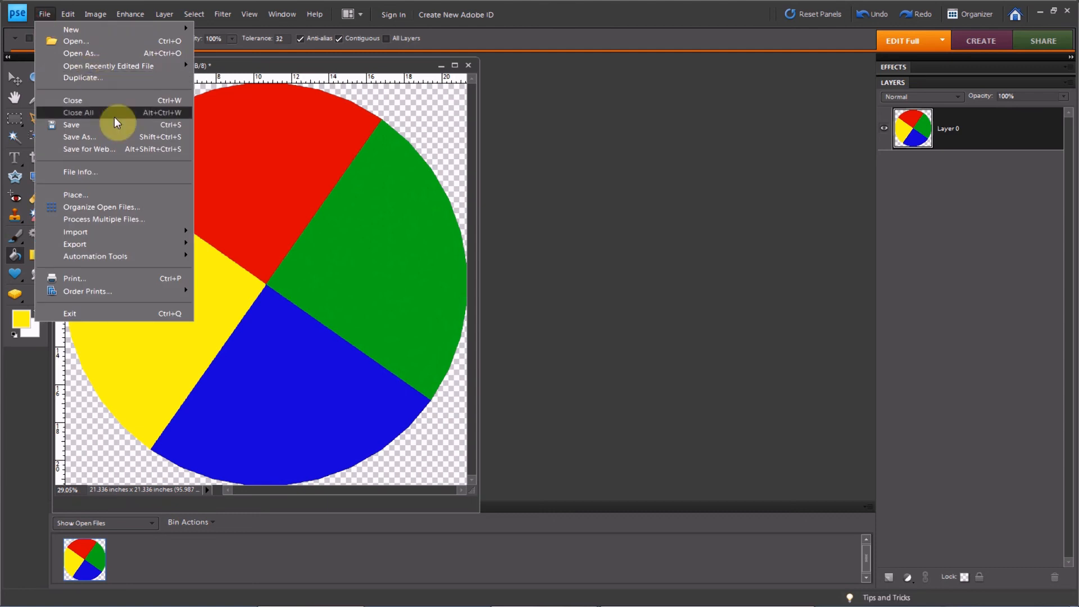
click(105, 127)
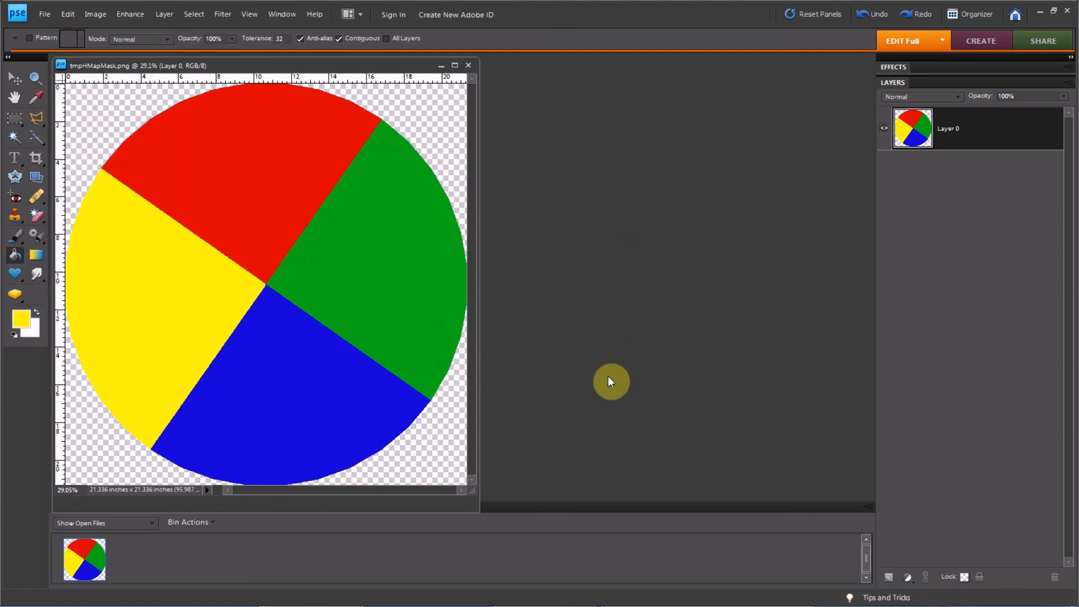
mouse_move(702, 604)
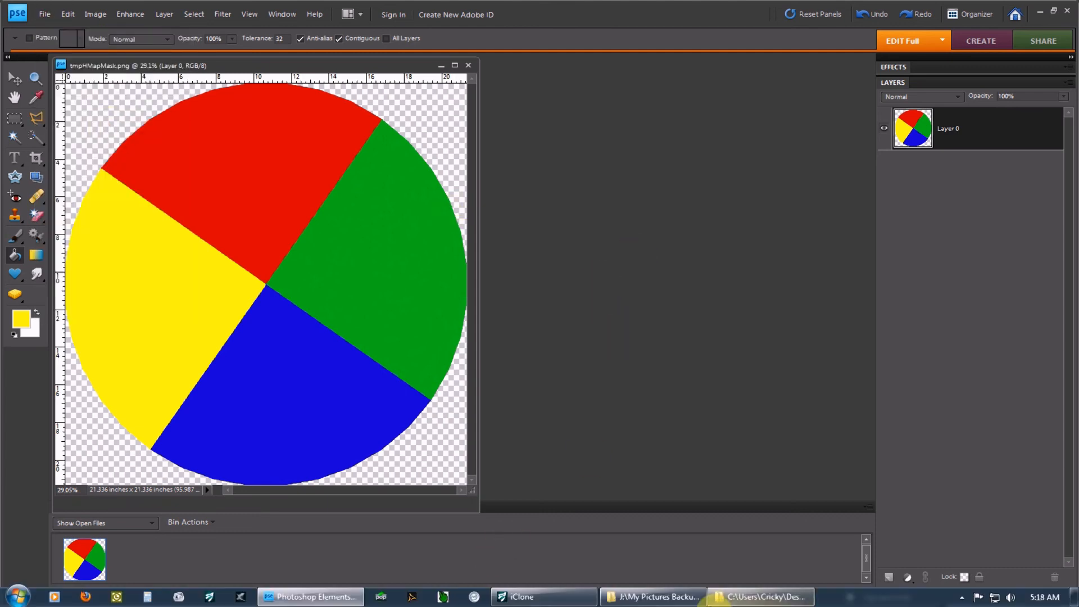
click(585, 595)
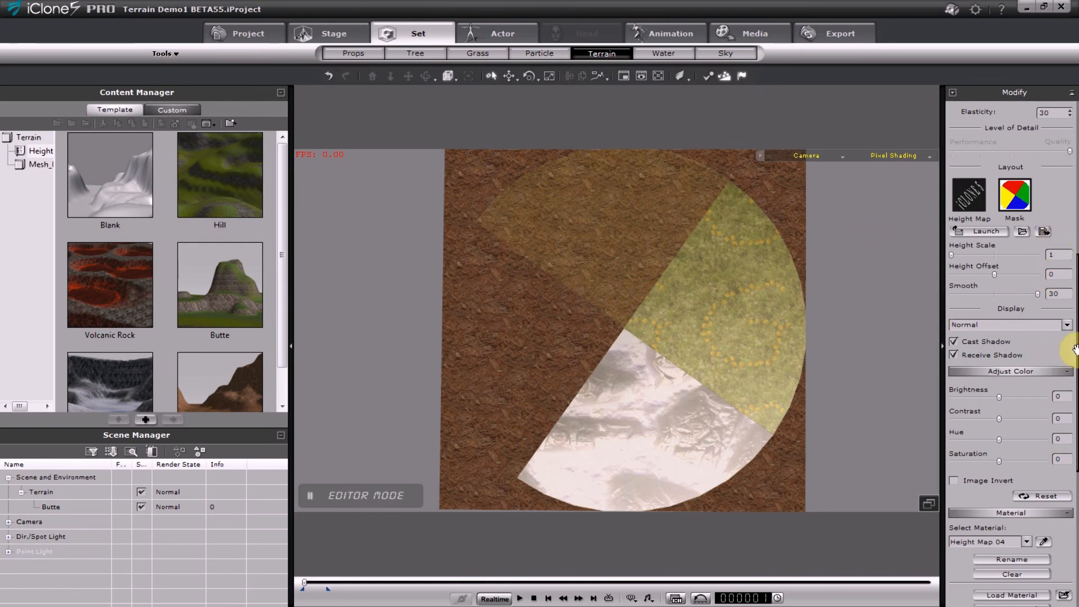
Switch to material Height Map 01 to compare it with the yellow mask area, and undo the mask change.
scroll(1055, 556, down, 3)
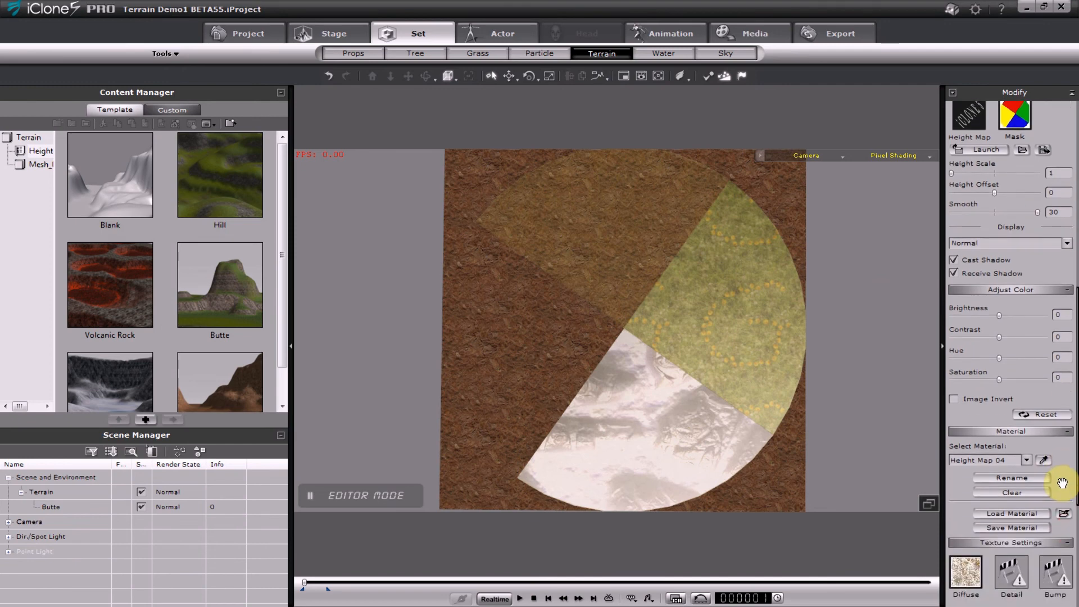
click(1024, 453)
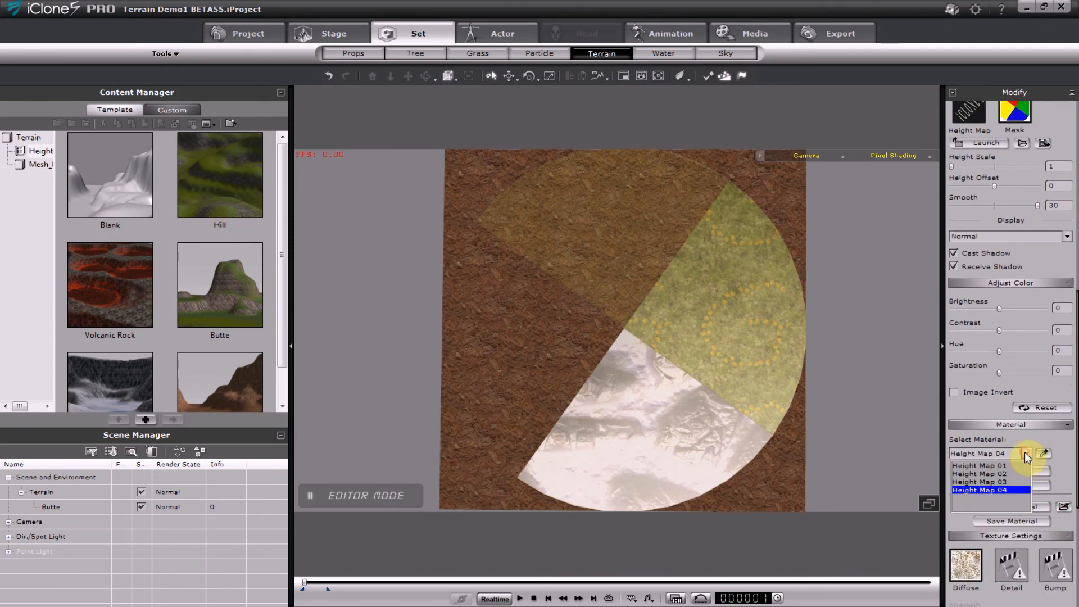
click(1015, 463)
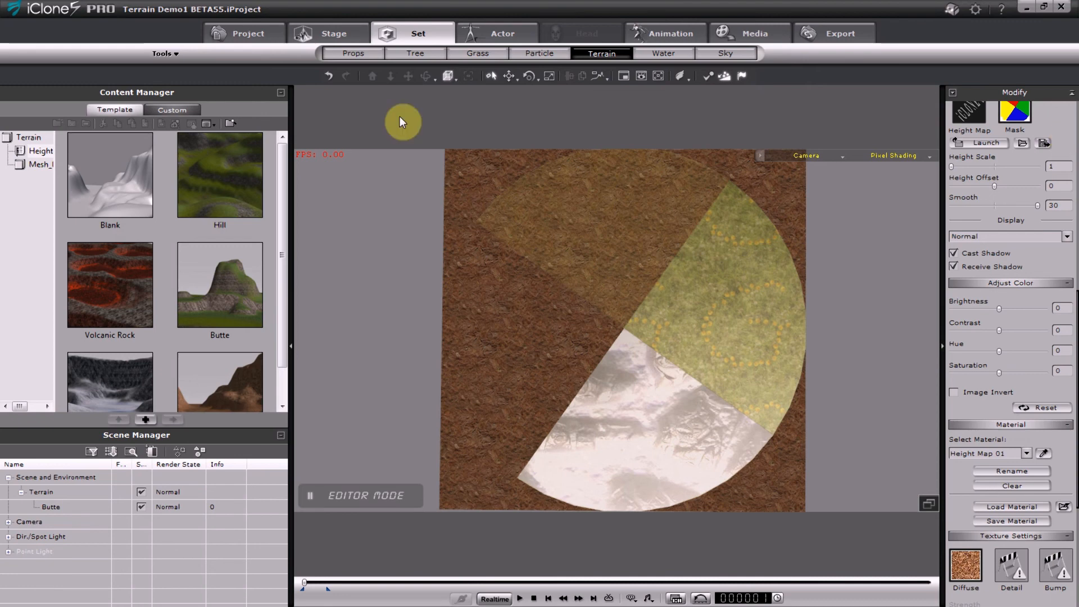
click(331, 78)
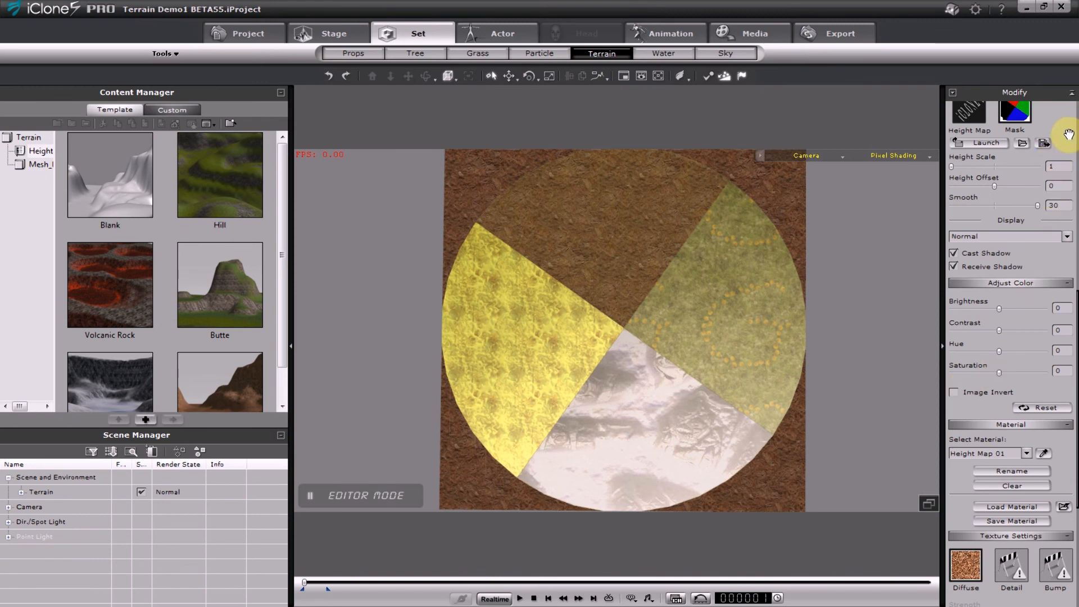
Open the terrain's colour mask in Photoshop Elements again and update the open image from its disk copy.
drag(1064, 130, 1074, 199)
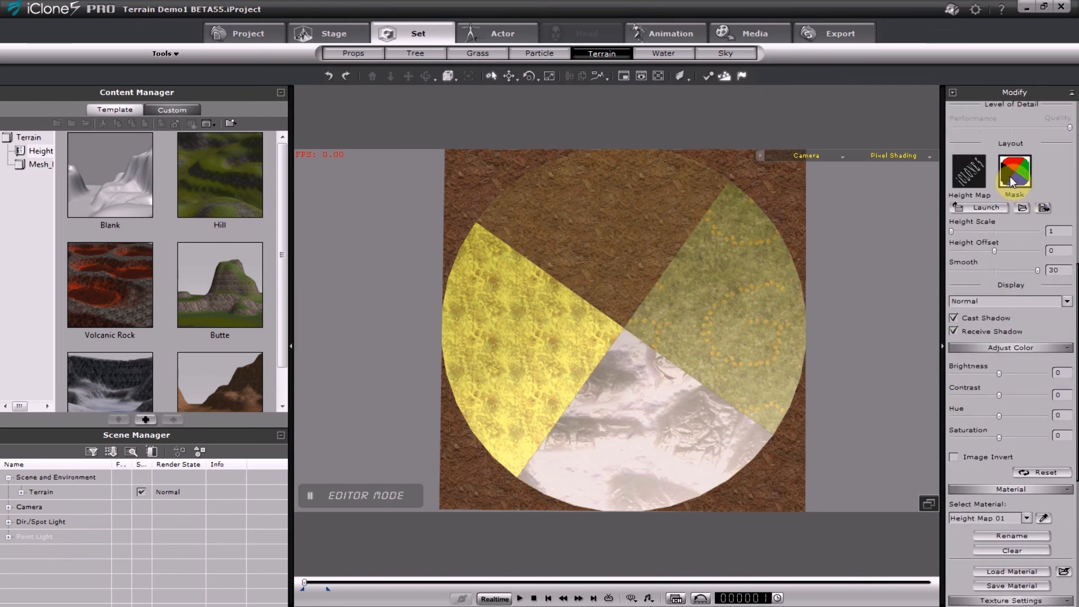
click(995, 206)
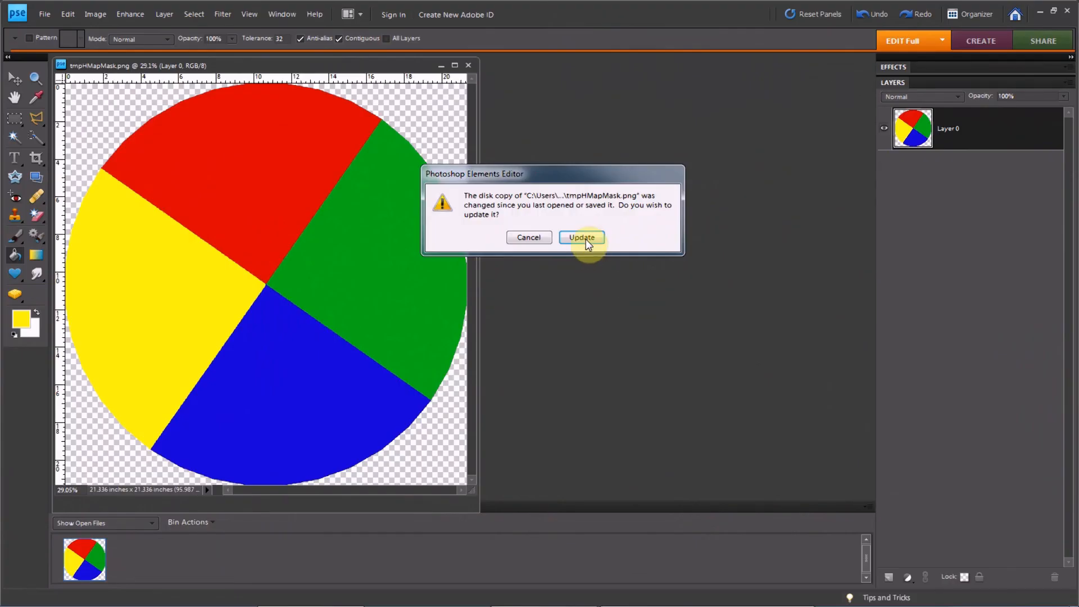
click(585, 238)
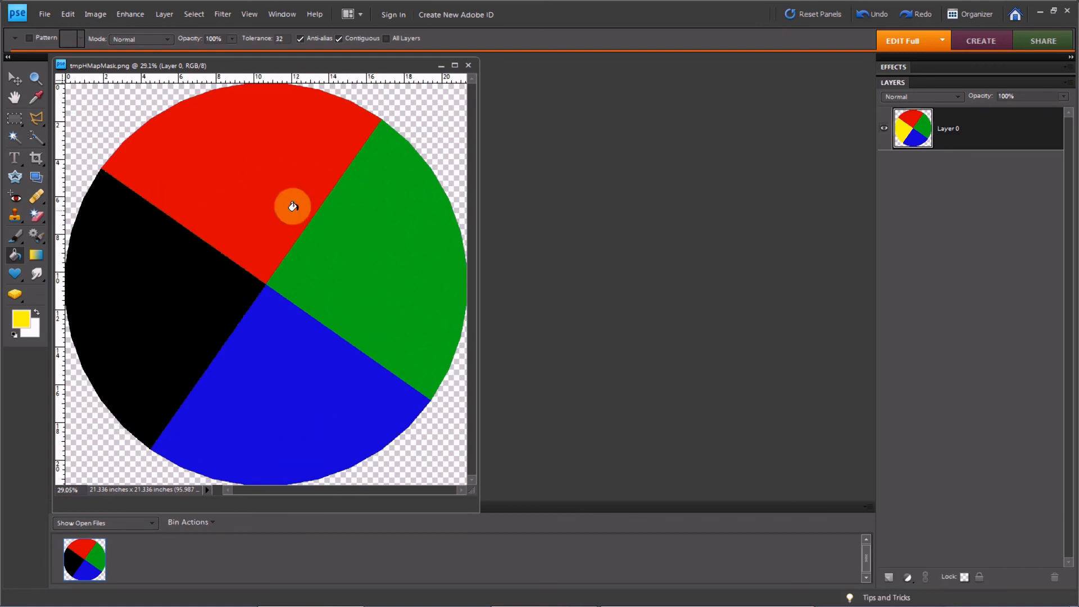
Apply a Twirl distortion with an angle of 497° to the four-colour mask image.
click(223, 14)
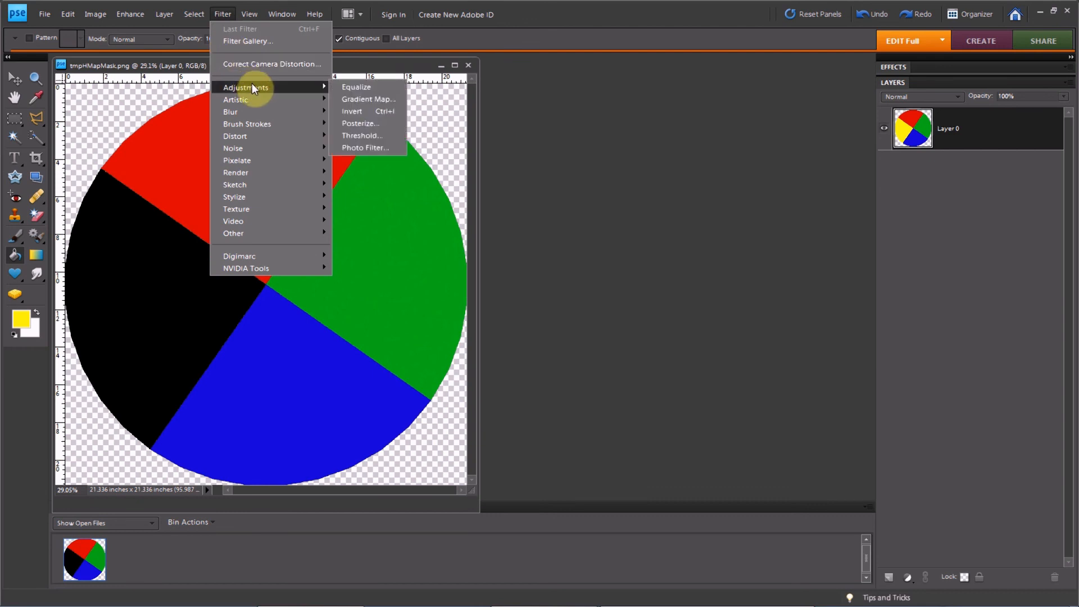
mouse_move(305, 135)
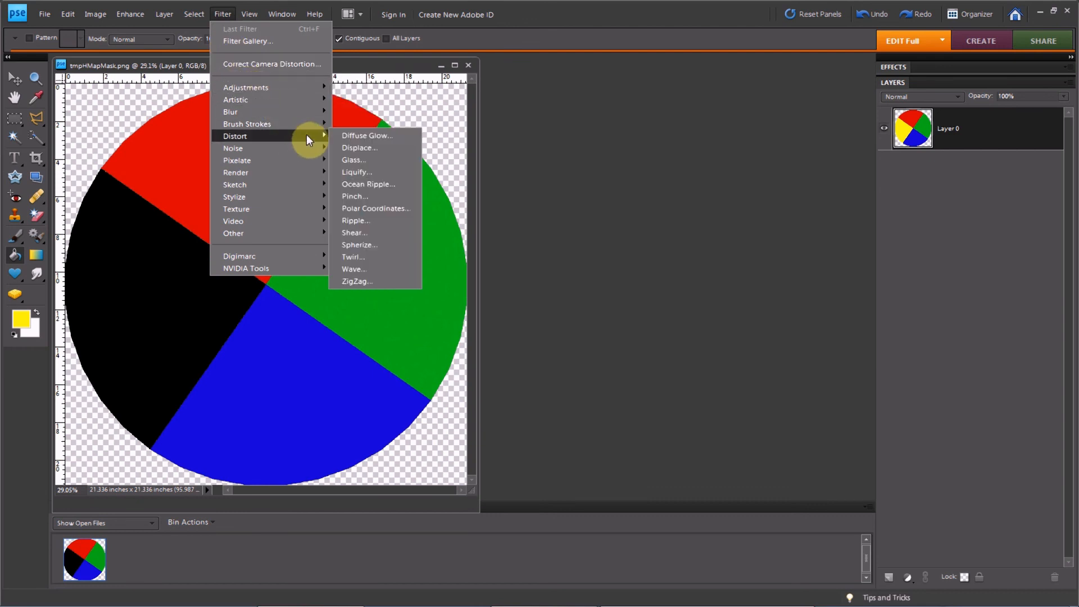
click(350, 257)
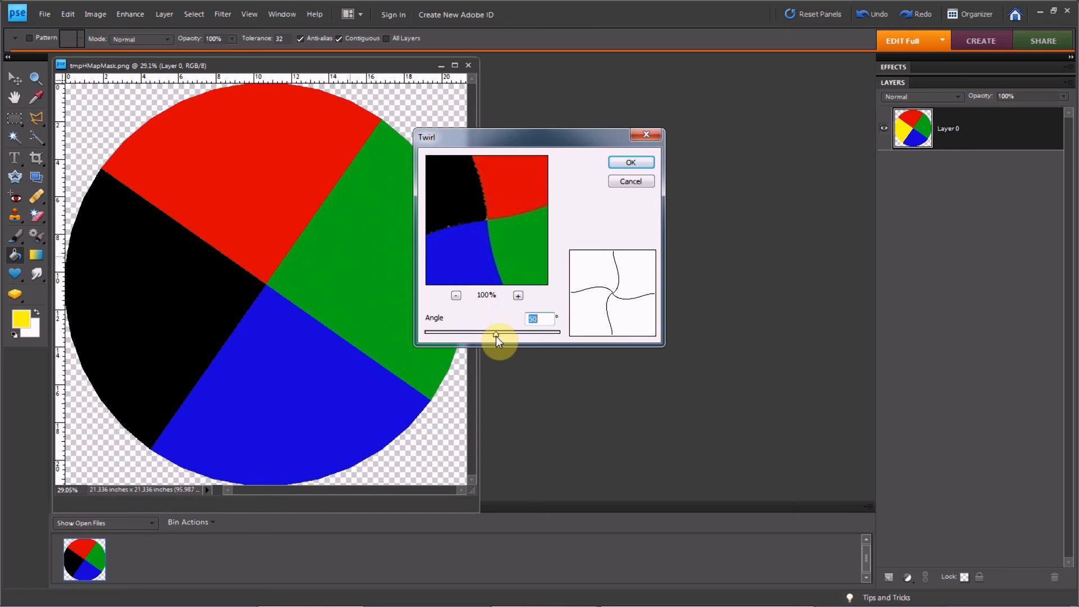
drag(496, 334, 509, 334)
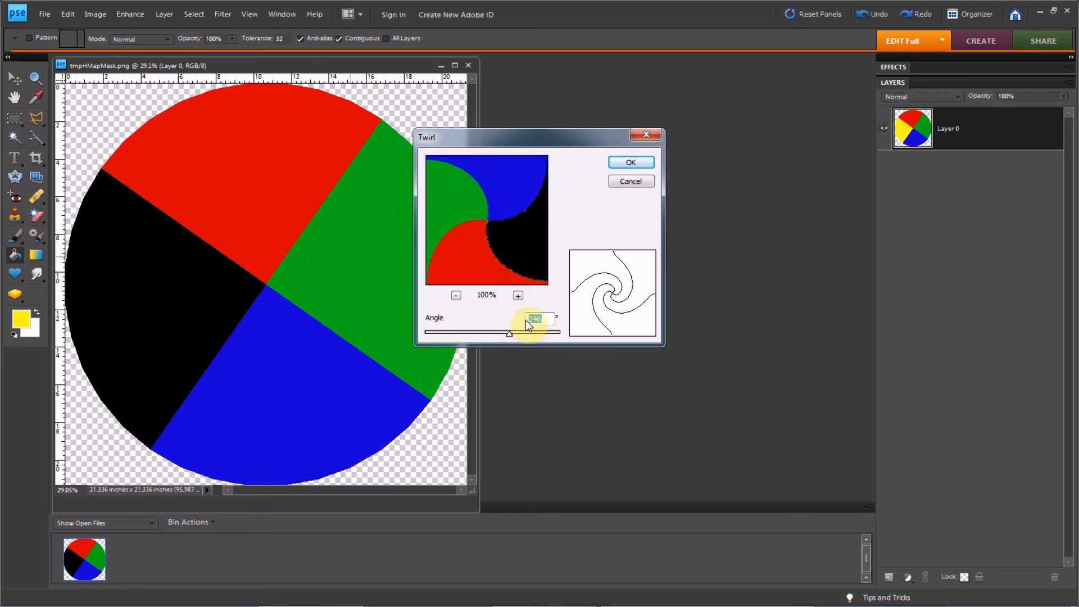
drag(510, 335, 526, 339)
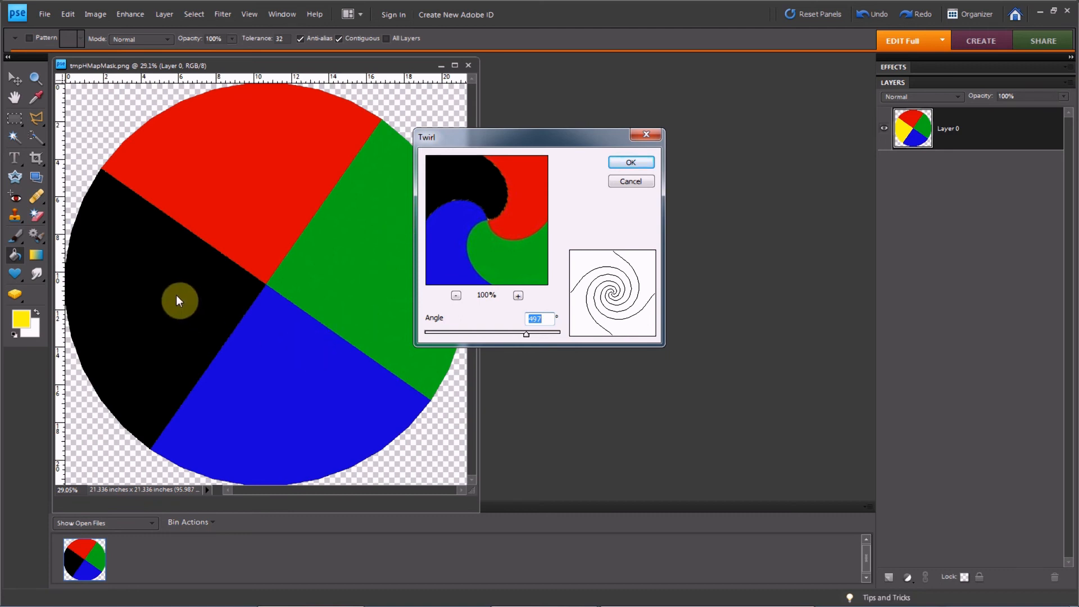
click(631, 163)
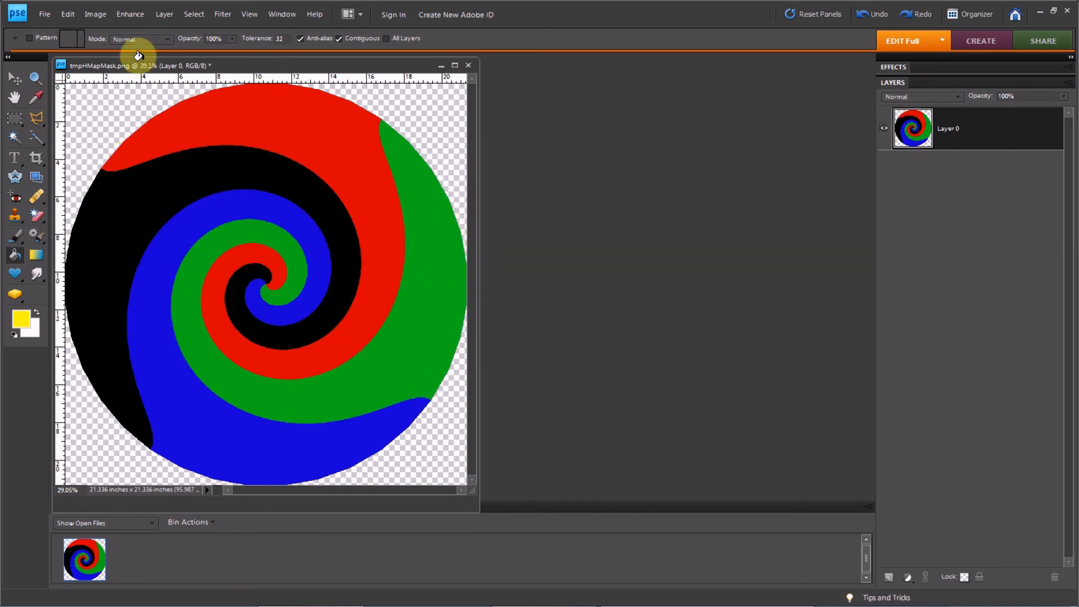
Save the twirled mask image tmpHMapMask.png and switch back to iClone.
click(51, 13)
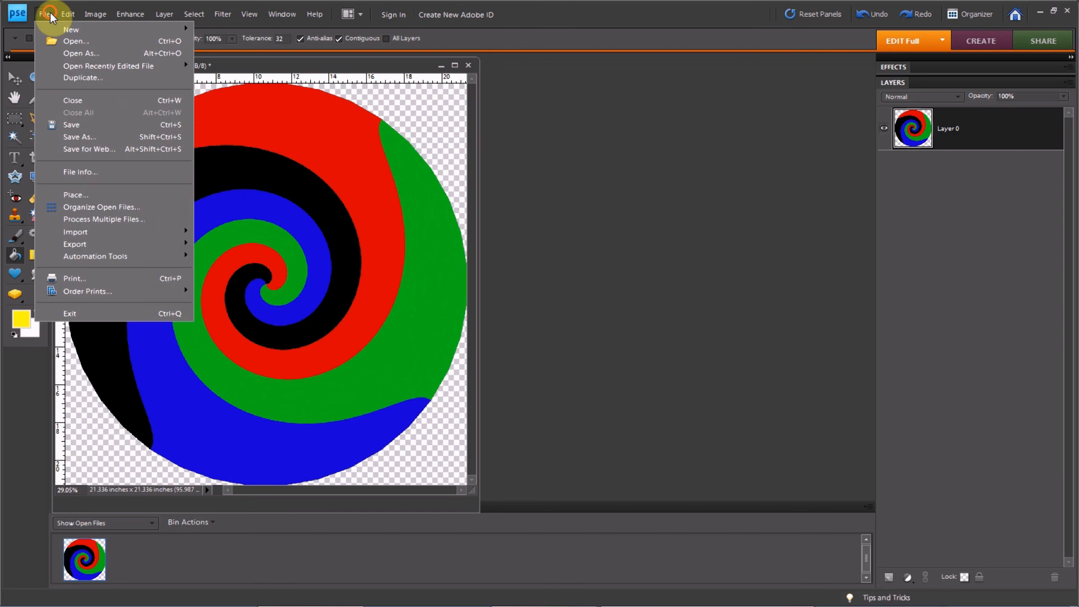
click(89, 125)
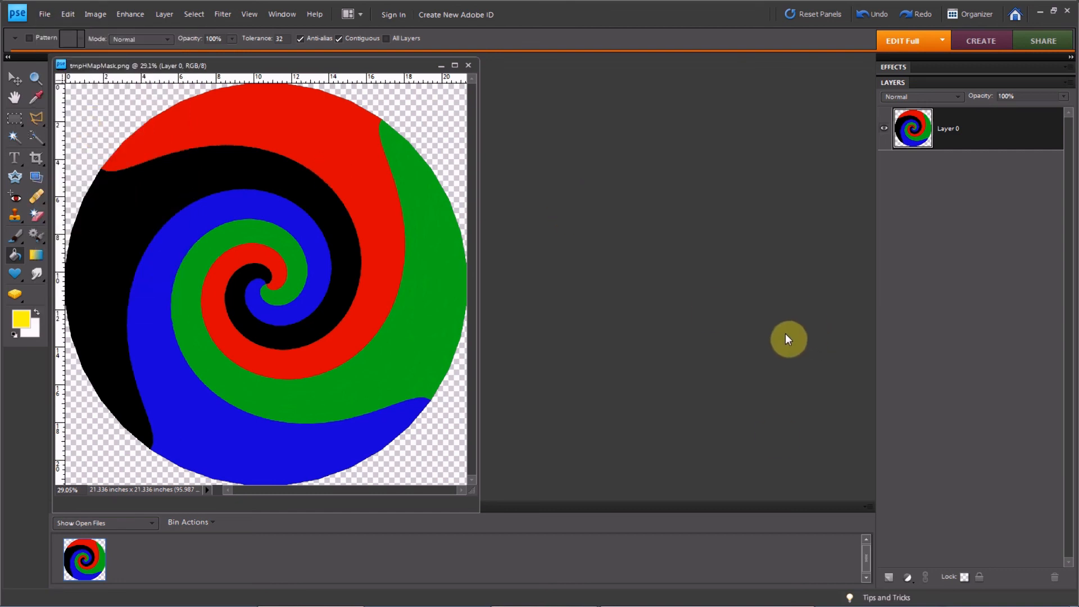
mouse_move(721, 603)
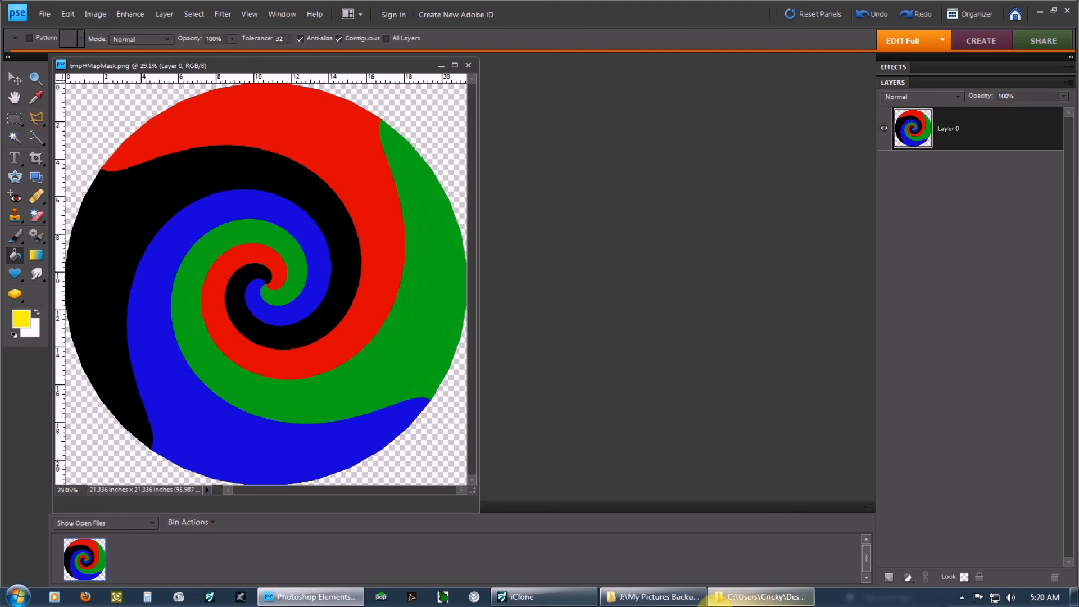
click(563, 598)
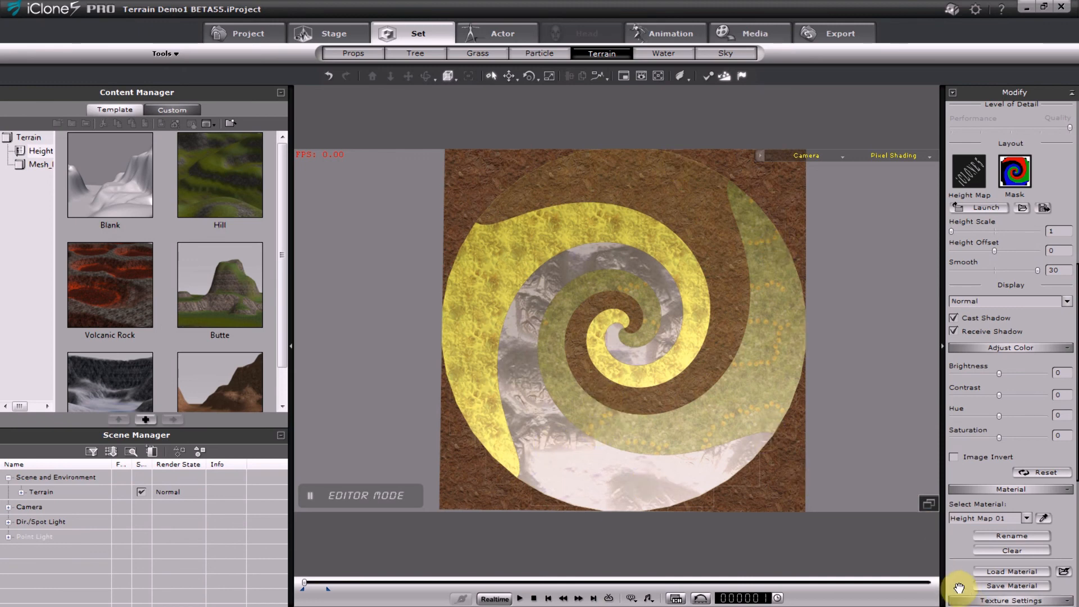
Go through materials Height Map 02, 03 and 04 to compare their diffuse textures with the spiral areas on the terrain.
scroll(949, 449, down, 5)
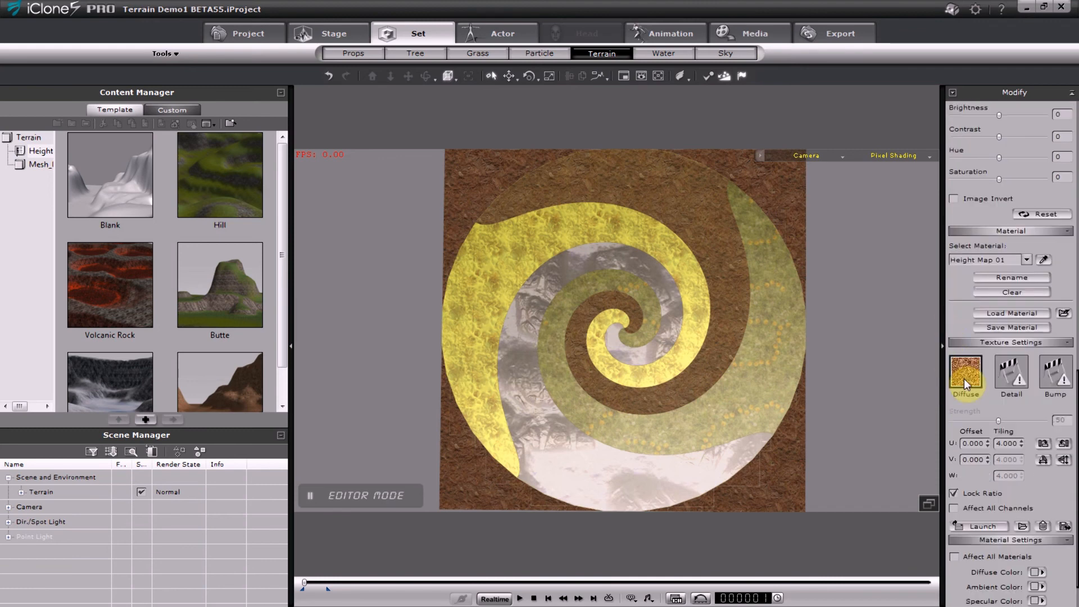
click(1024, 260)
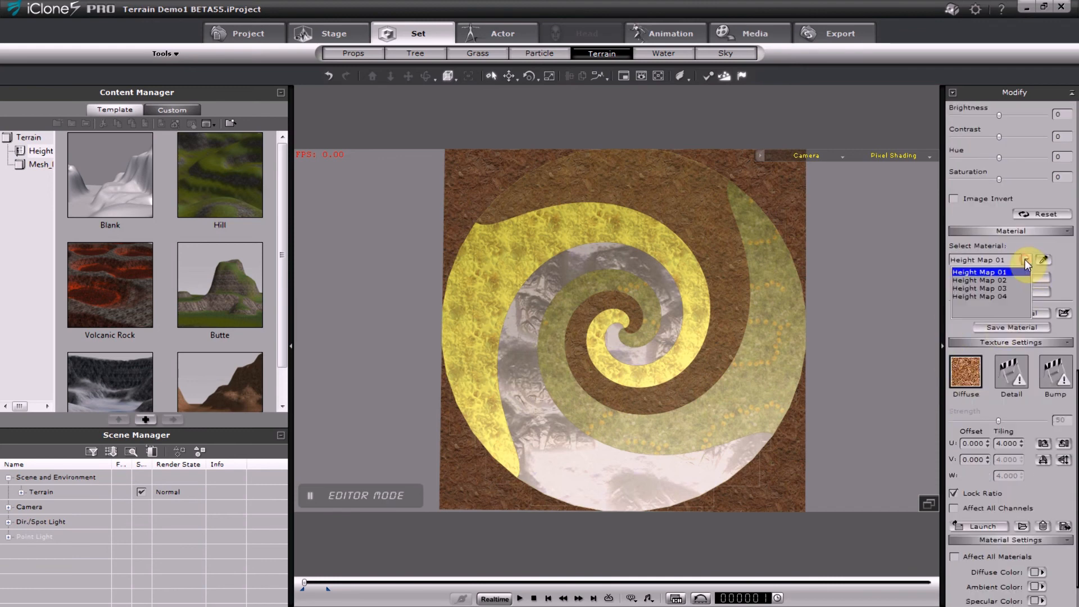
click(1017, 278)
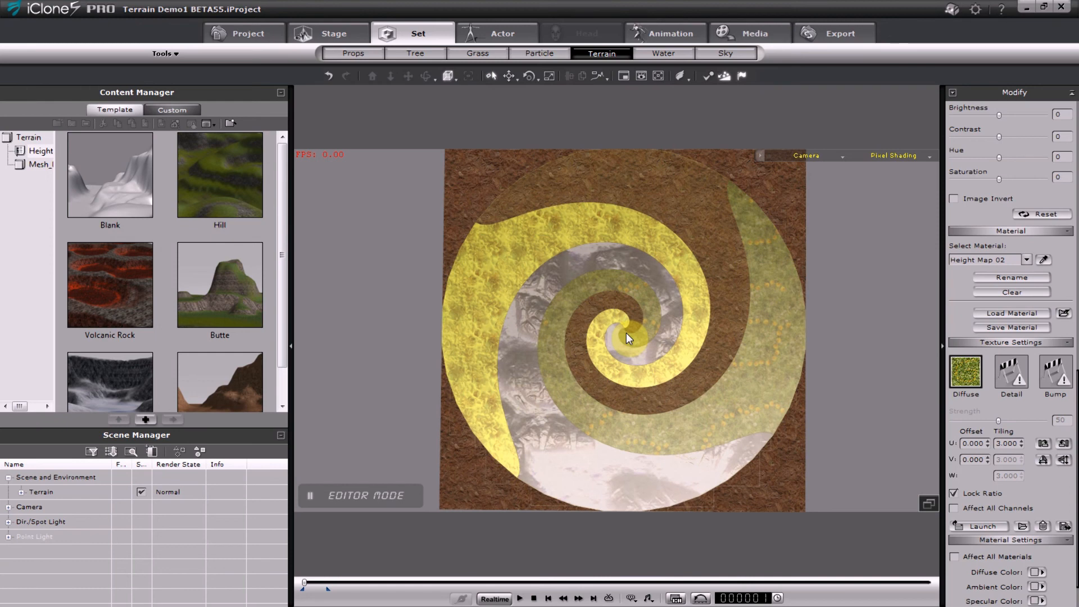
click(1026, 259)
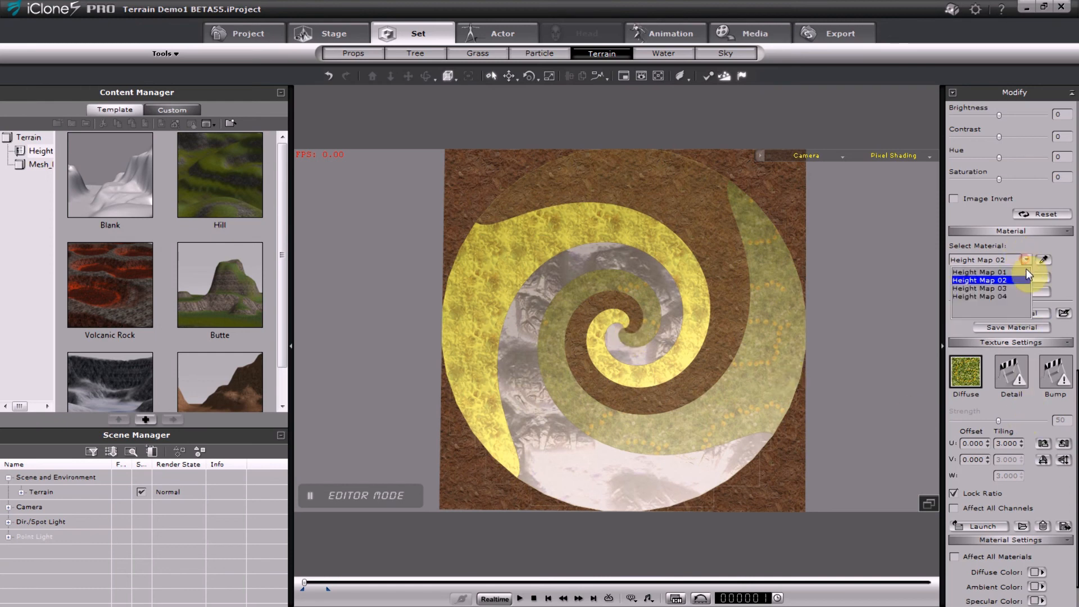
click(1016, 285)
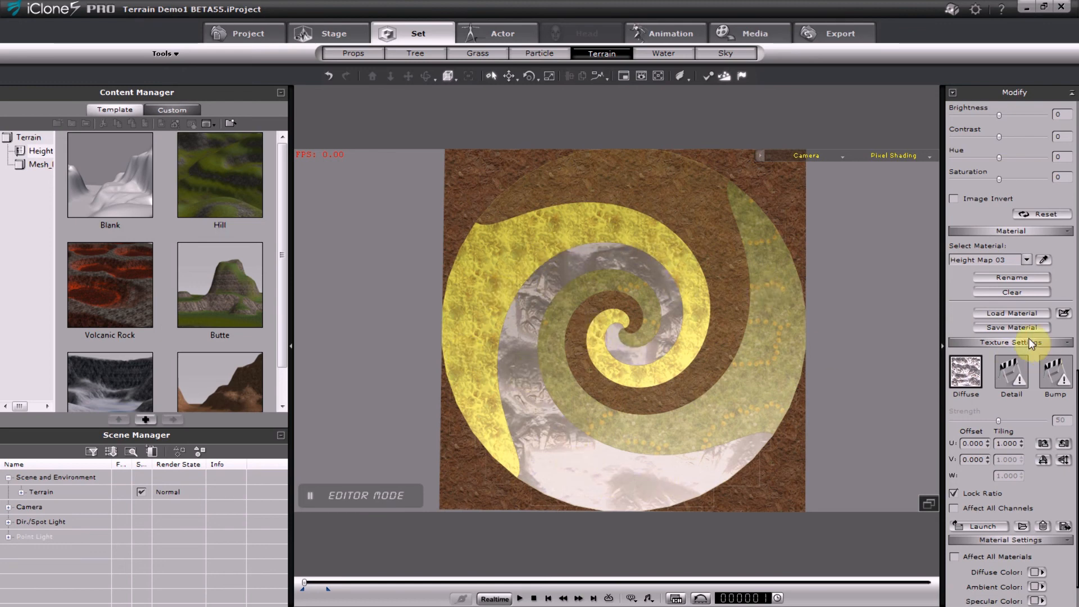
click(1026, 259)
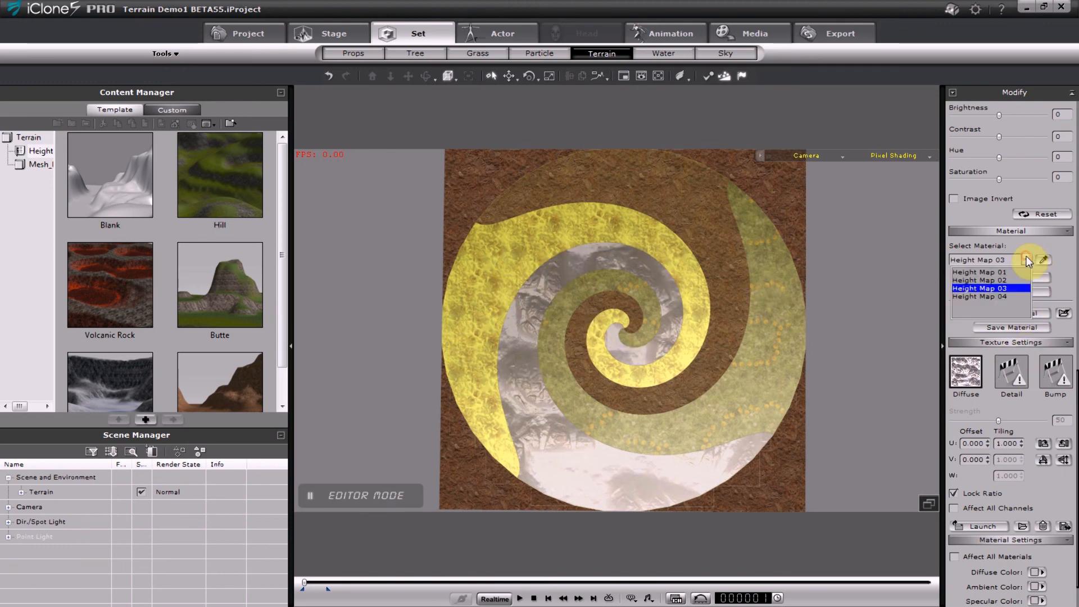
click(1017, 295)
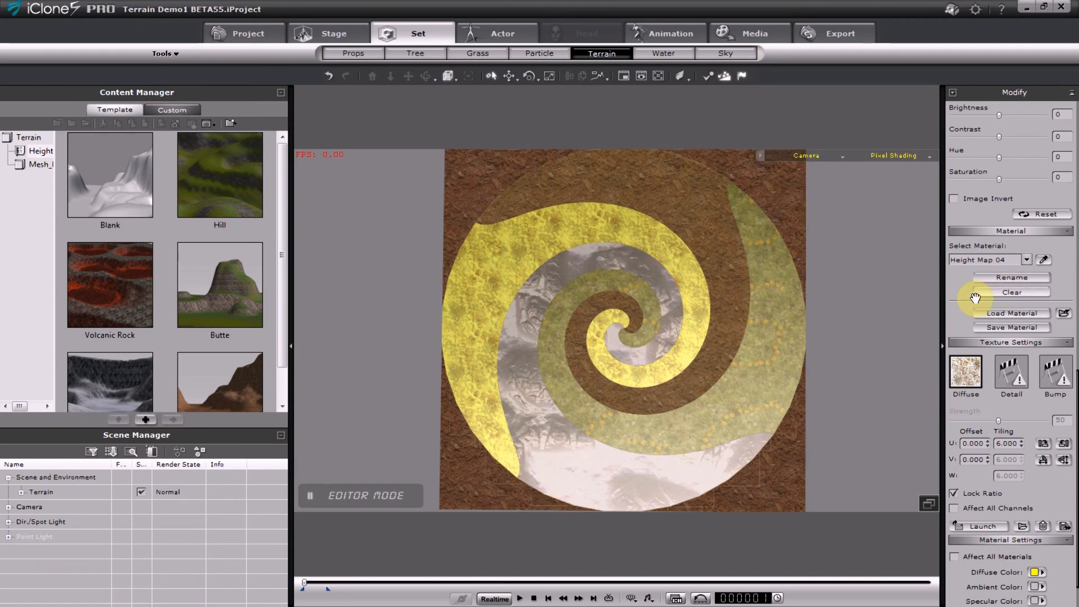
Open the terrain's height map image in Photoshop Elements for editing.
drag(965, 290, 968, 579)
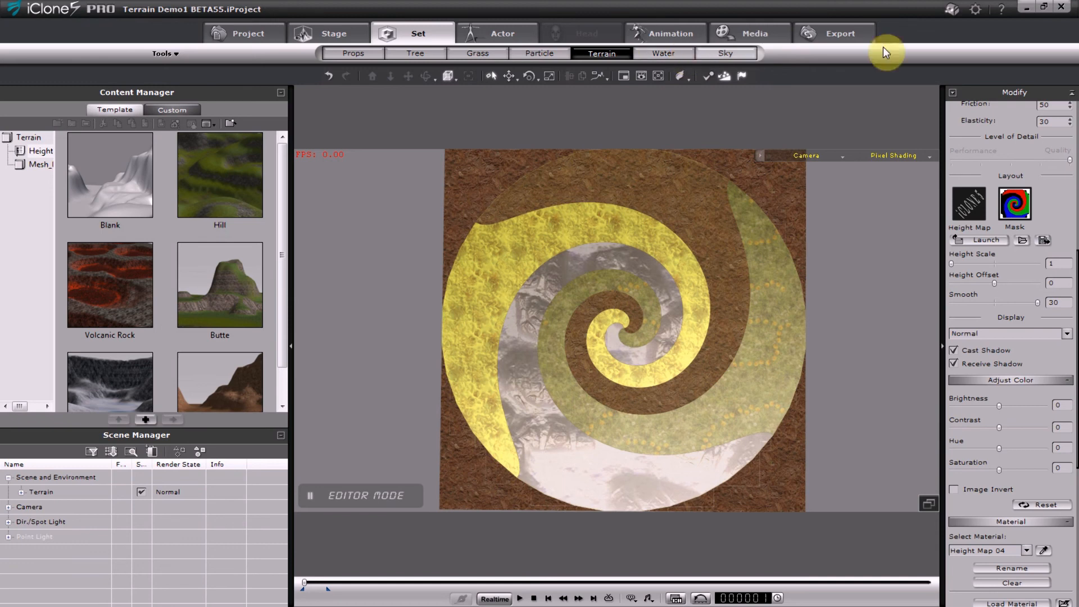
click(974, 213)
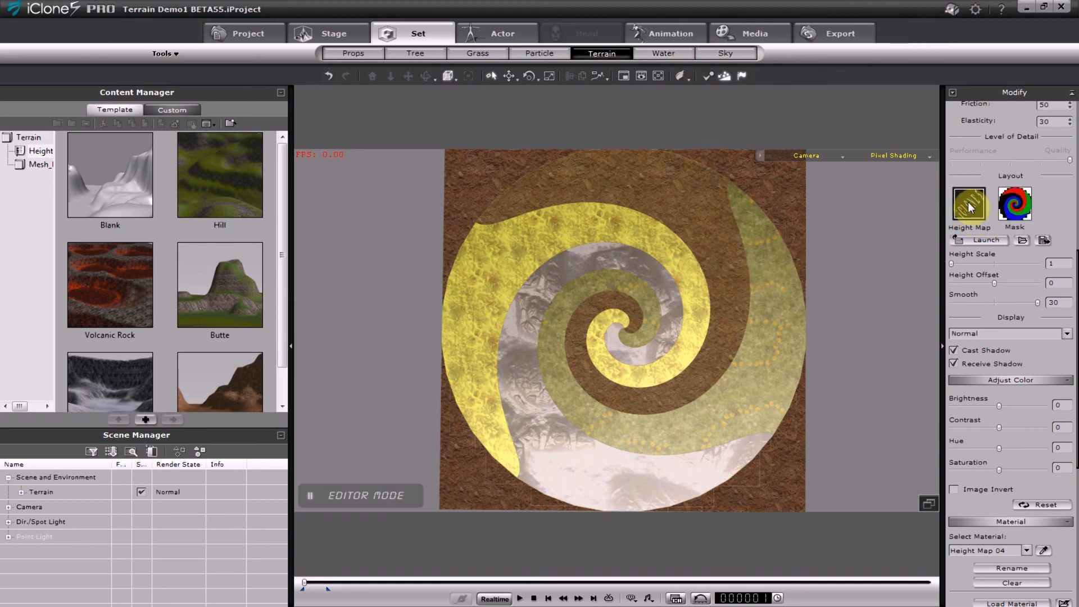
click(986, 240)
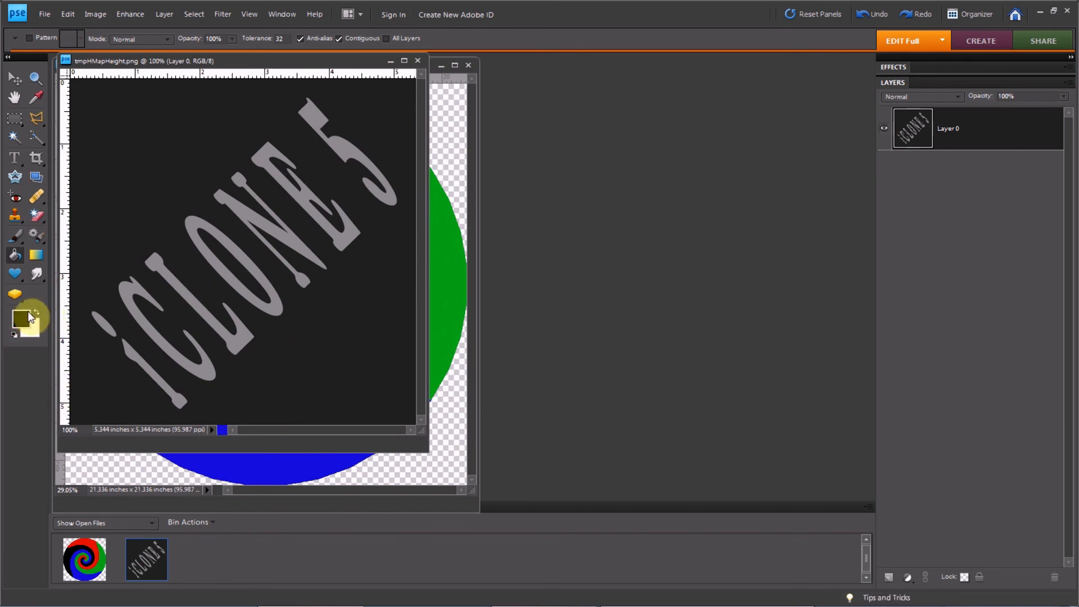
Try filling the height map's background with black, undo it, and fill only the inside of the letter O with black.
click(135, 176)
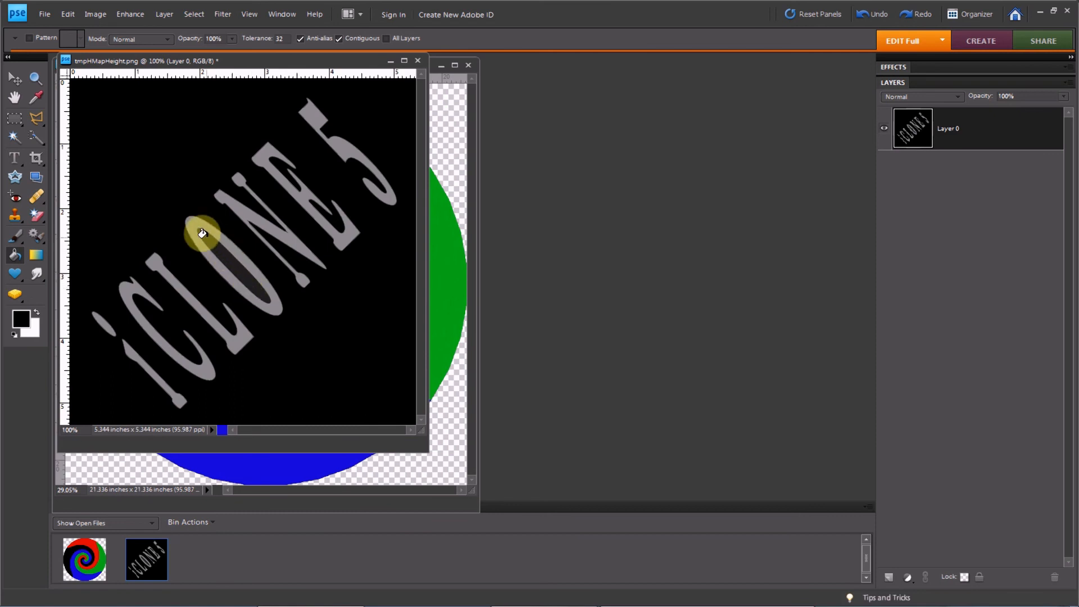
click(867, 16)
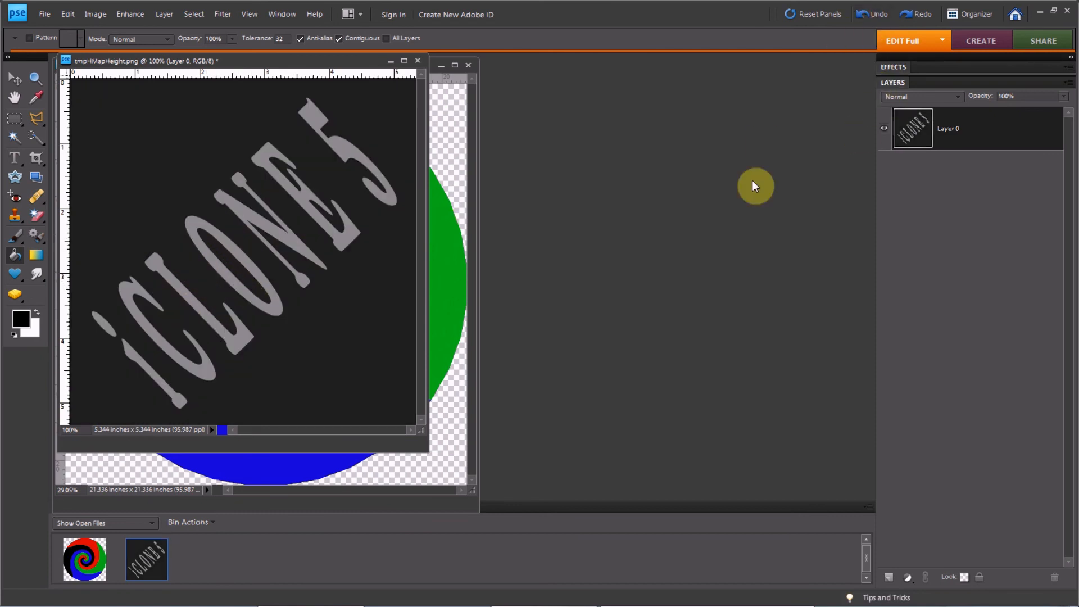
click(232, 264)
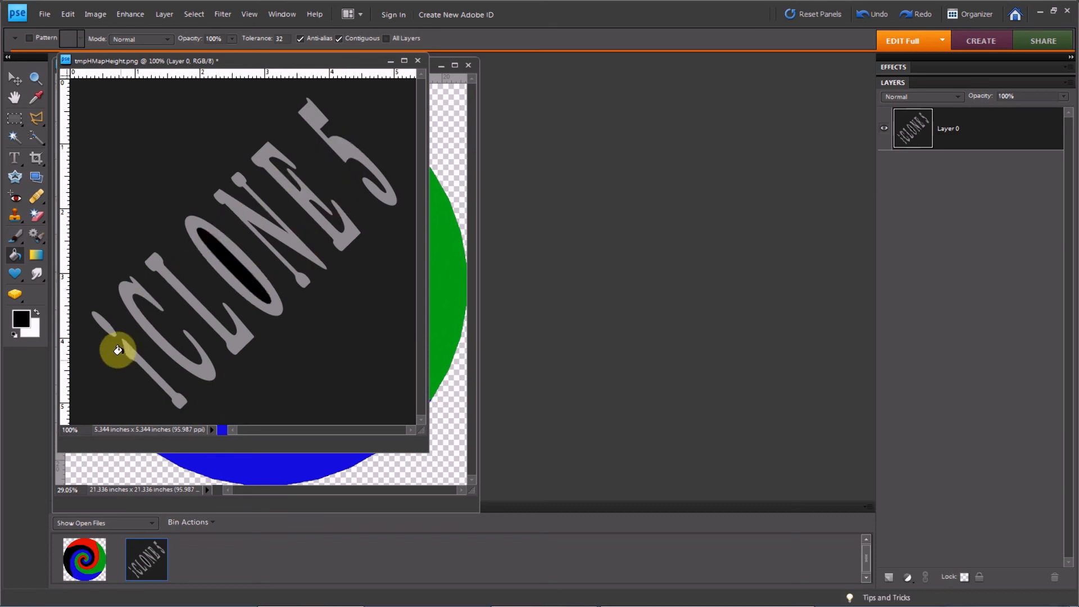
Save the edited height map image tmpHMapHeight.png and switch back to iClone.
click(49, 14)
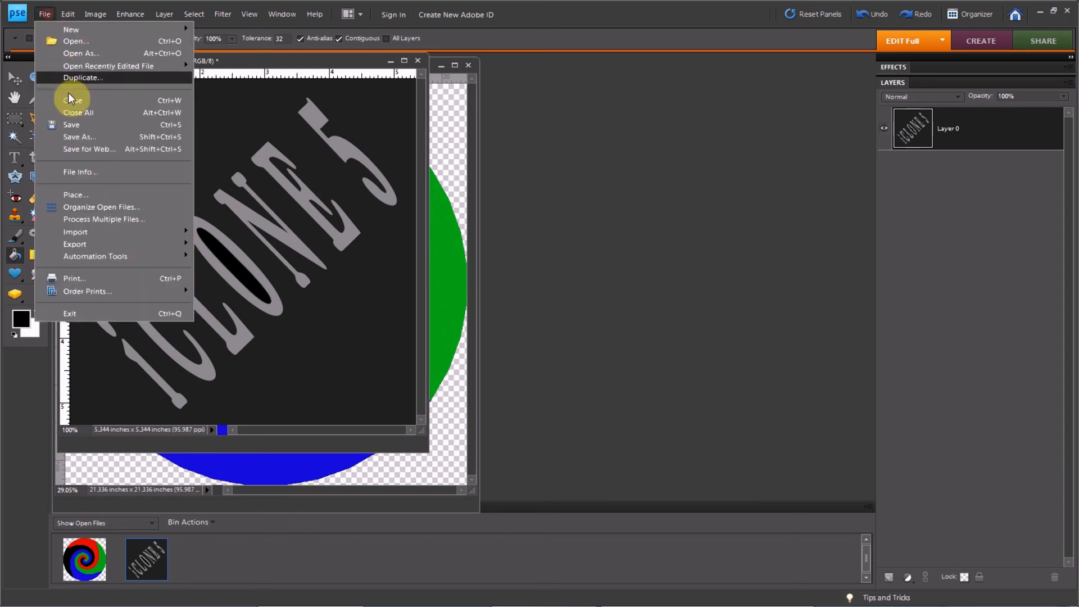
click(89, 125)
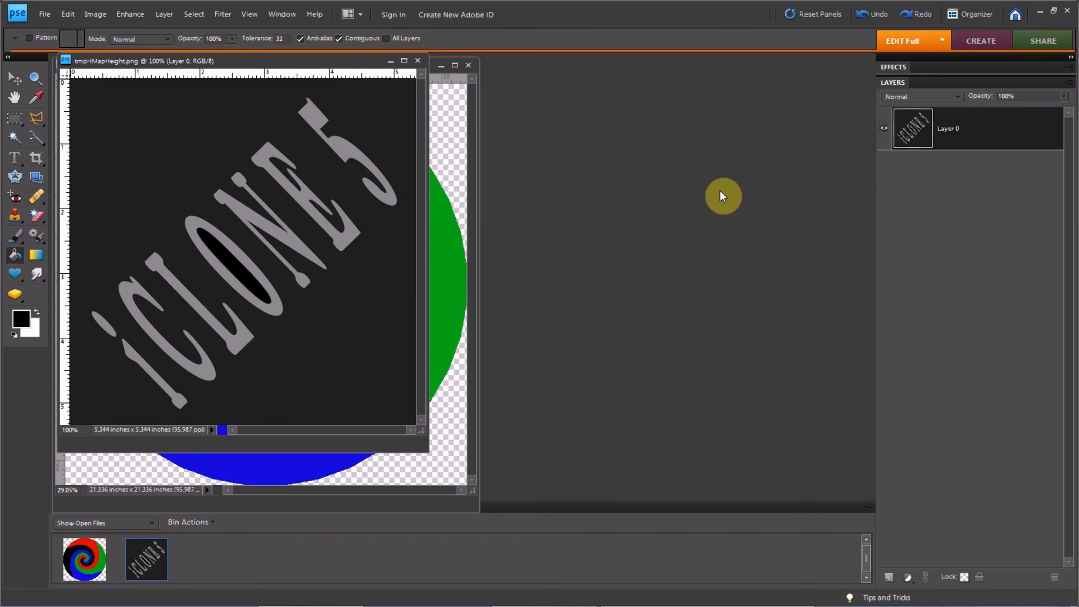
mouse_move(466, 601)
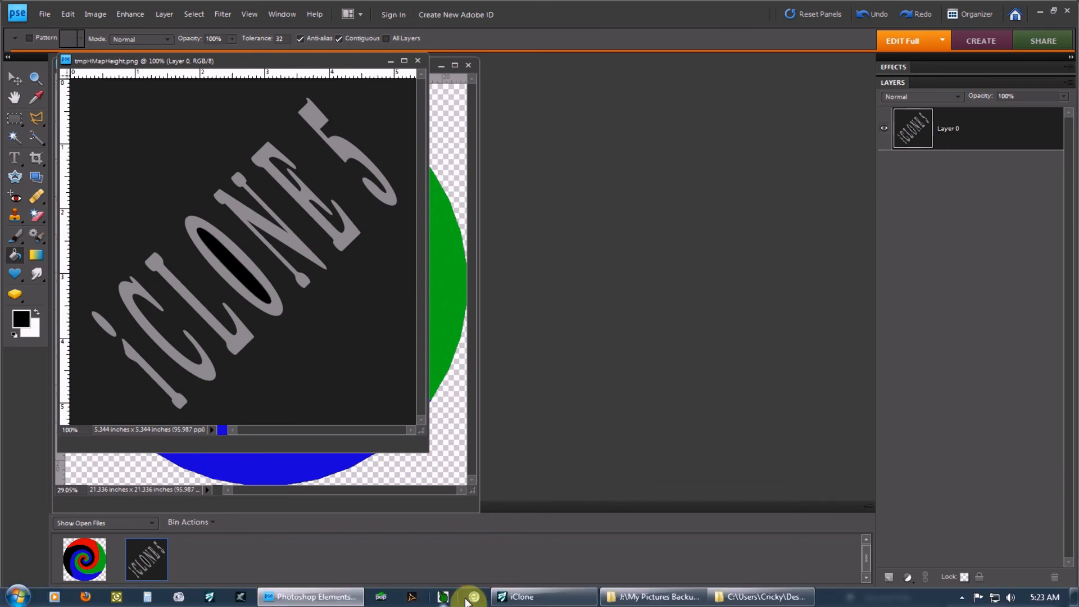
click(522, 596)
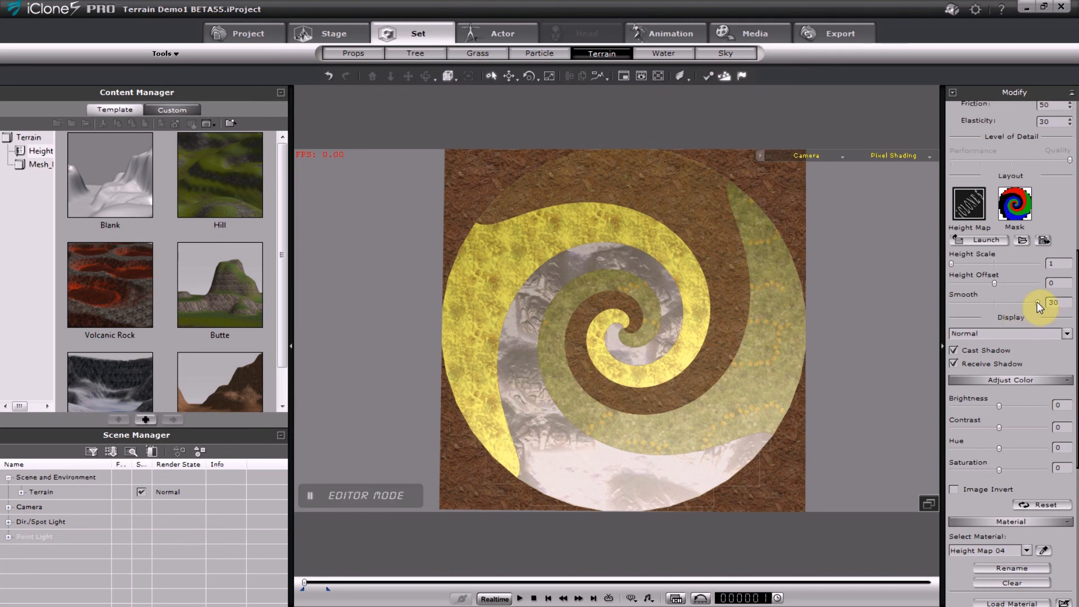
Set the terrain's Smooth value to 0, trying 4 in between, and raise the Height Scale to 31.
drag(993, 302, 930, 306)
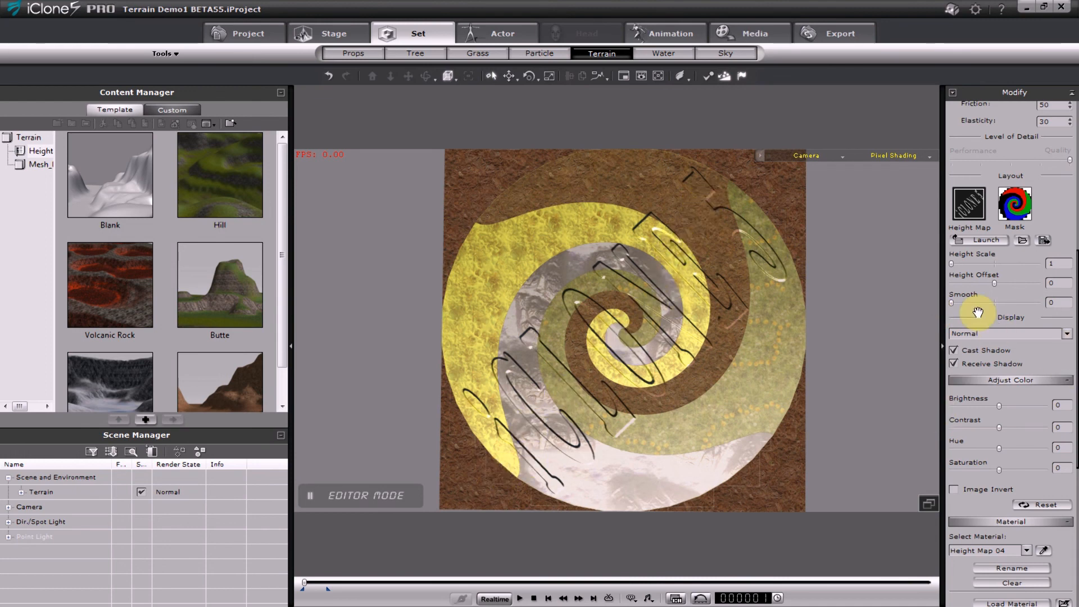
mouse_move(950, 304)
mouse_down()
mouse_move(978, 305)
mouse_move(961, 307)
mouse_up()
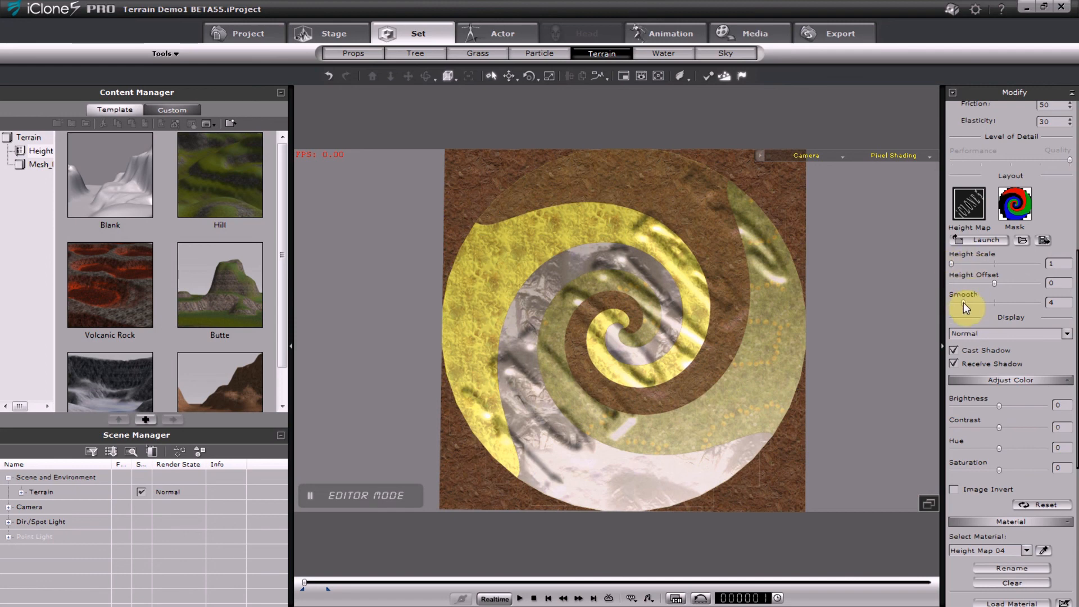
drag(963, 302, 950, 303)
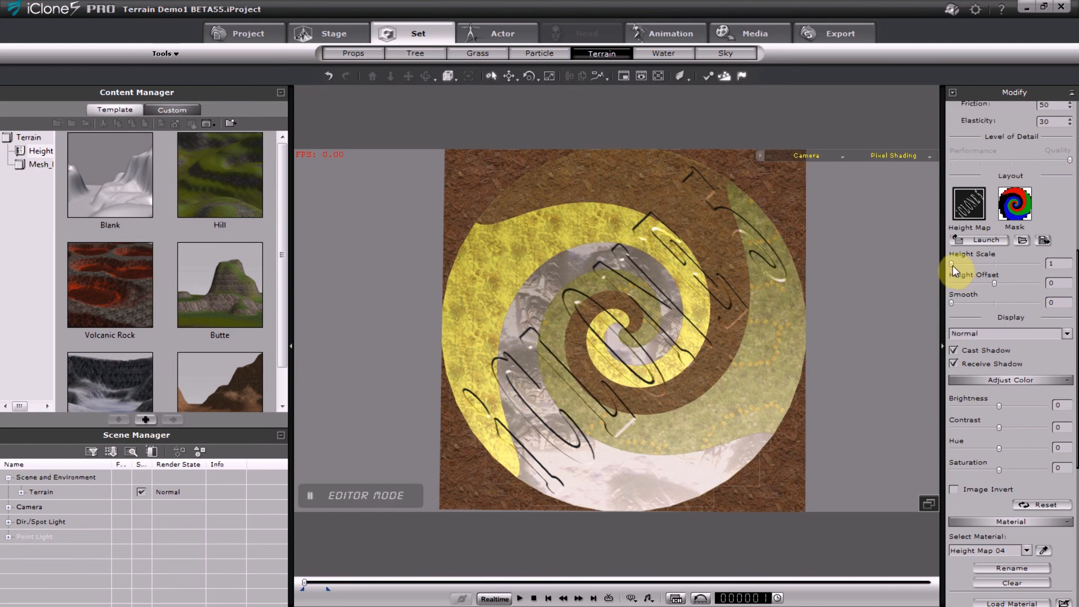
drag(952, 265, 971, 274)
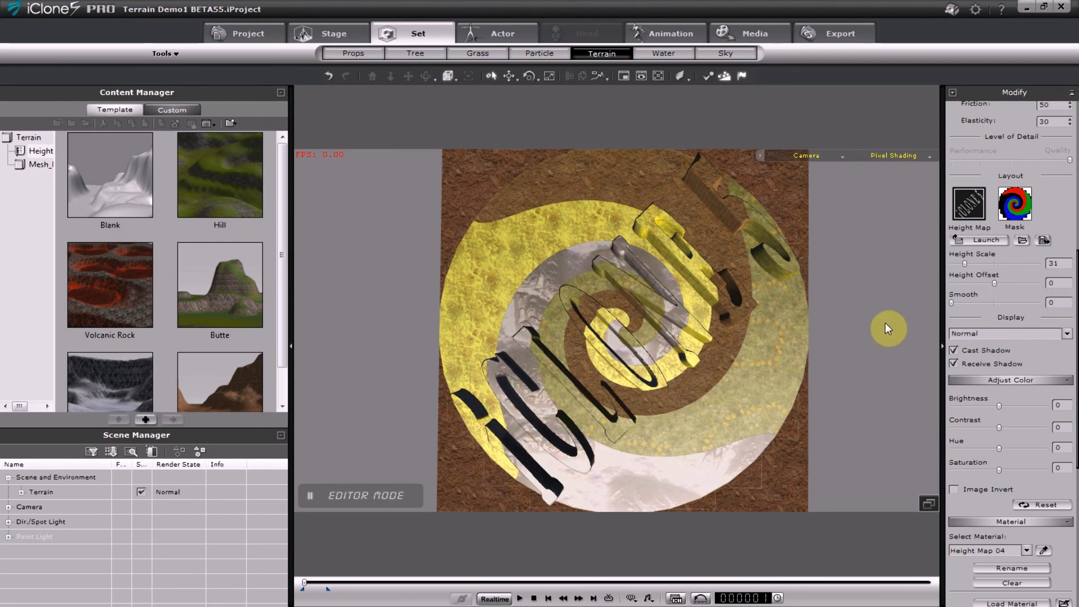
Switch to the Preview Camera and orbit around the terrain to examine the raised iCLONE 5 lettering from several angles.
click(824, 155)
click(814, 172)
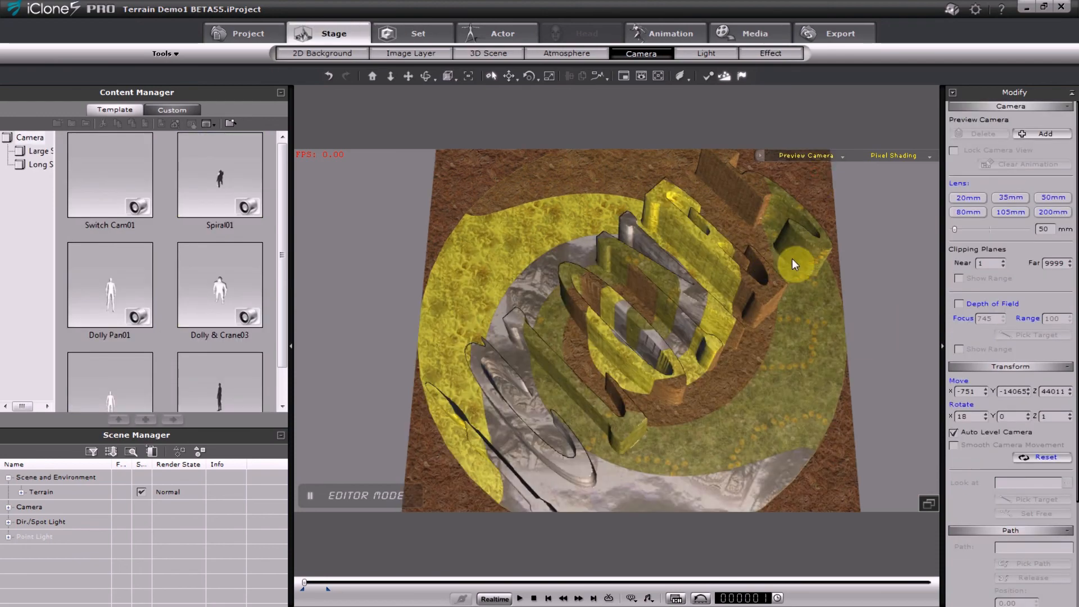
click(426, 77)
drag(621, 379, 809, 315)
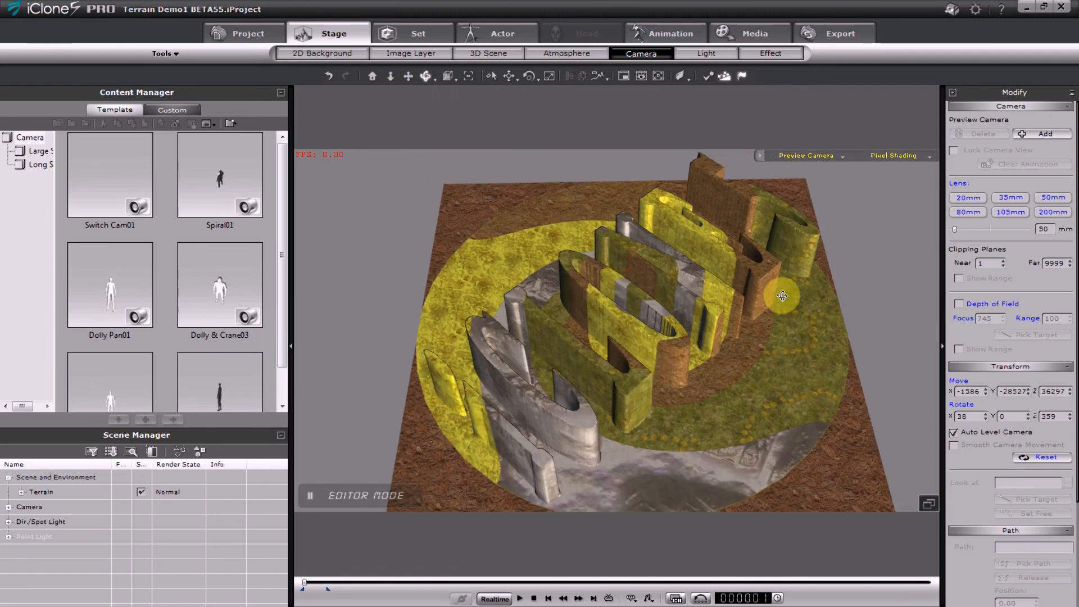
drag(595, 296, 644, 366)
middle_drag(644, 366, 672, 364)
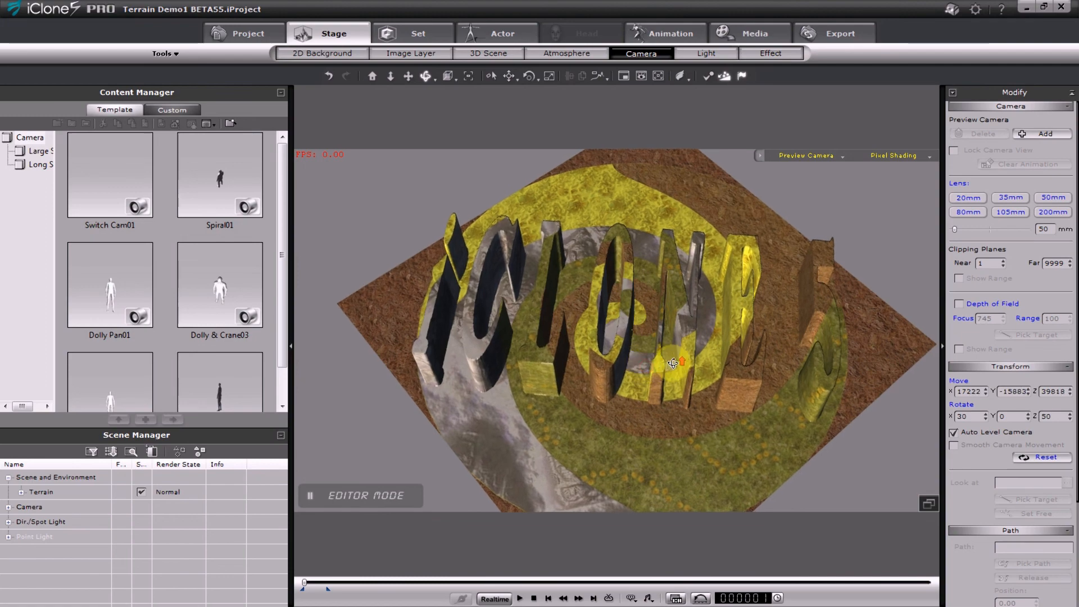
drag(672, 363, 645, 407)
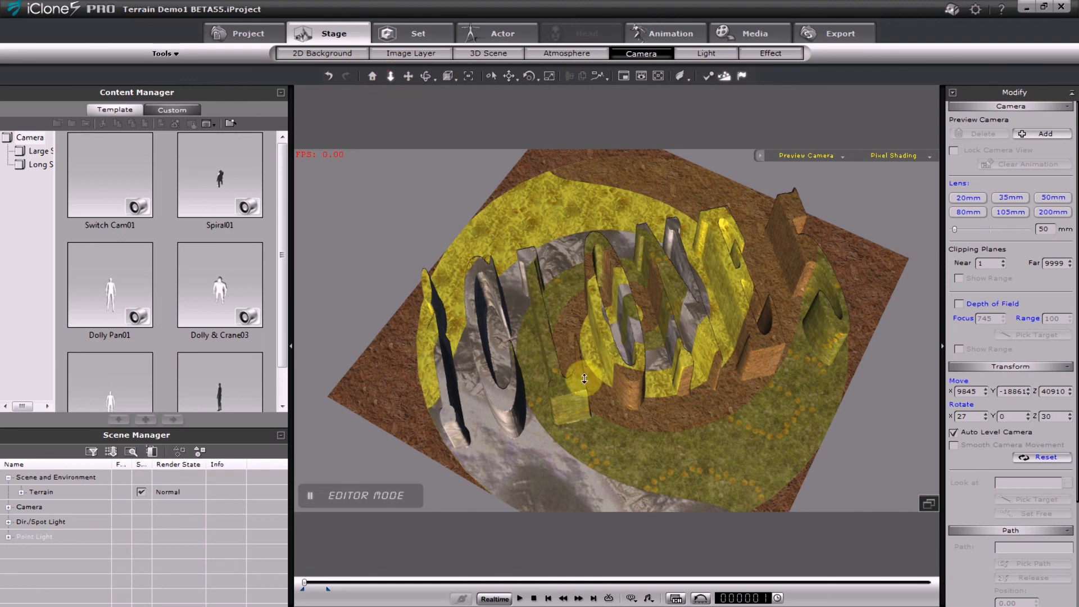
Zoom in and orbit around the terrain to examine the mask materials on the raised letters up close.
drag(590, 374, 591, 320)
drag(604, 418, 614, 216)
drag(638, 447, 649, 239)
drag(632, 419, 653, 264)
drag(653, 416, 679, 227)
drag(689, 410, 681, 205)
drag(683, 429, 685, 275)
drag(671, 410, 613, 347)
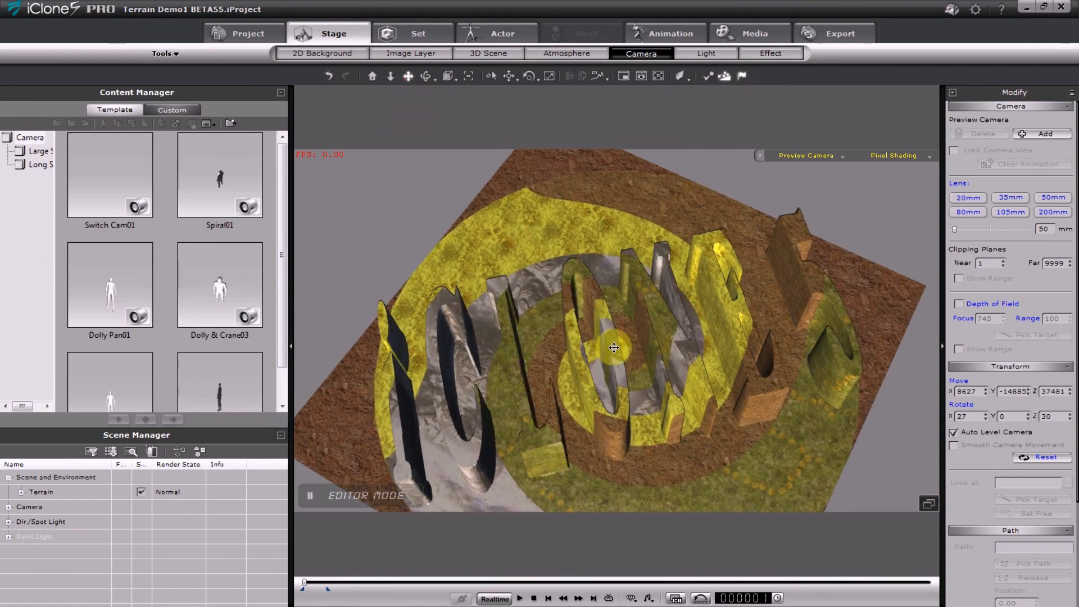
right_drag(650, 346, 601, 386)
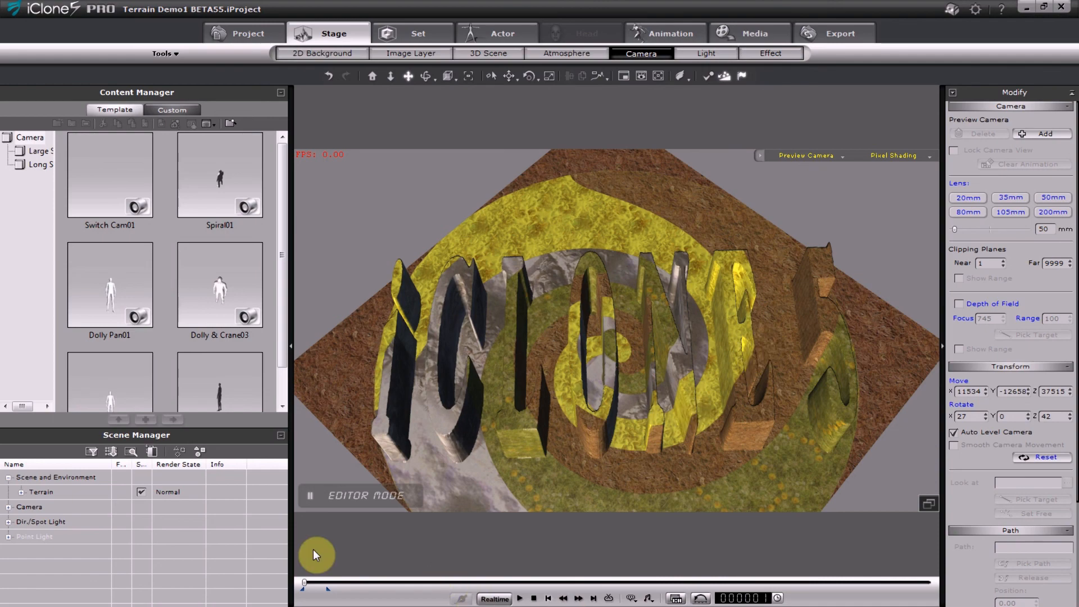
Select the Butte terrain, launch its height map in Photoshop Elements and update the image to the version on disk.
click(22, 493)
click(61, 506)
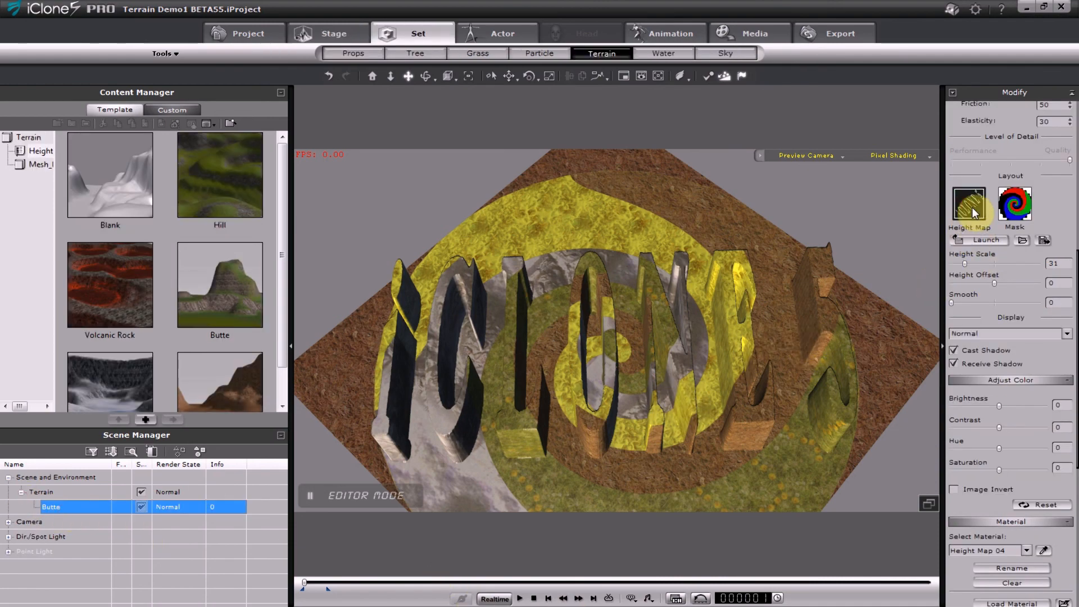
click(988, 241)
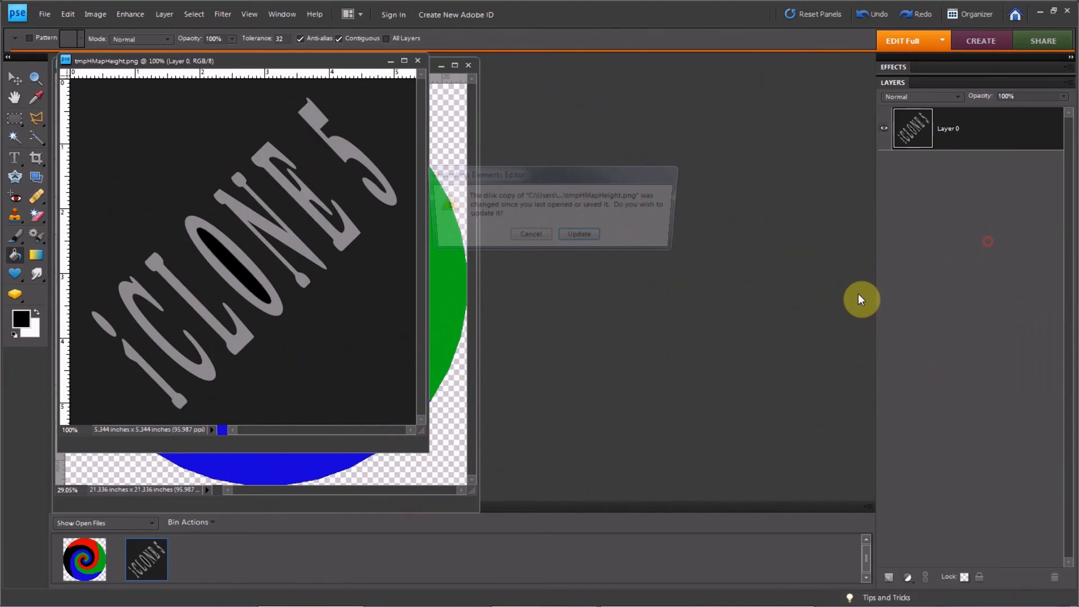
click(582, 238)
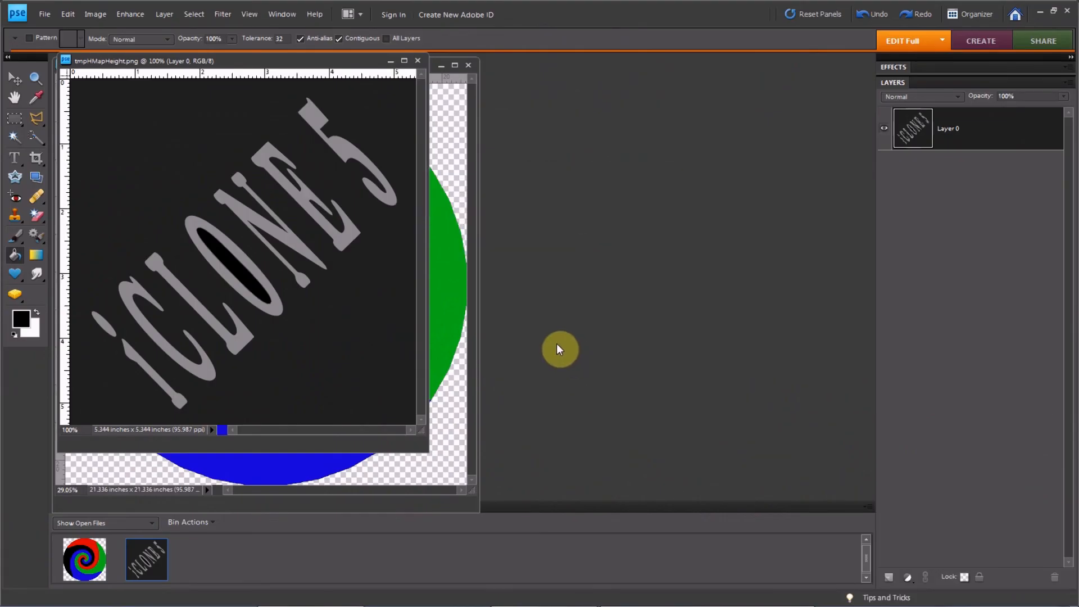
Undo the black fill inside the letter O and apply the Invert adjustment to the whole height map.
click(858, 16)
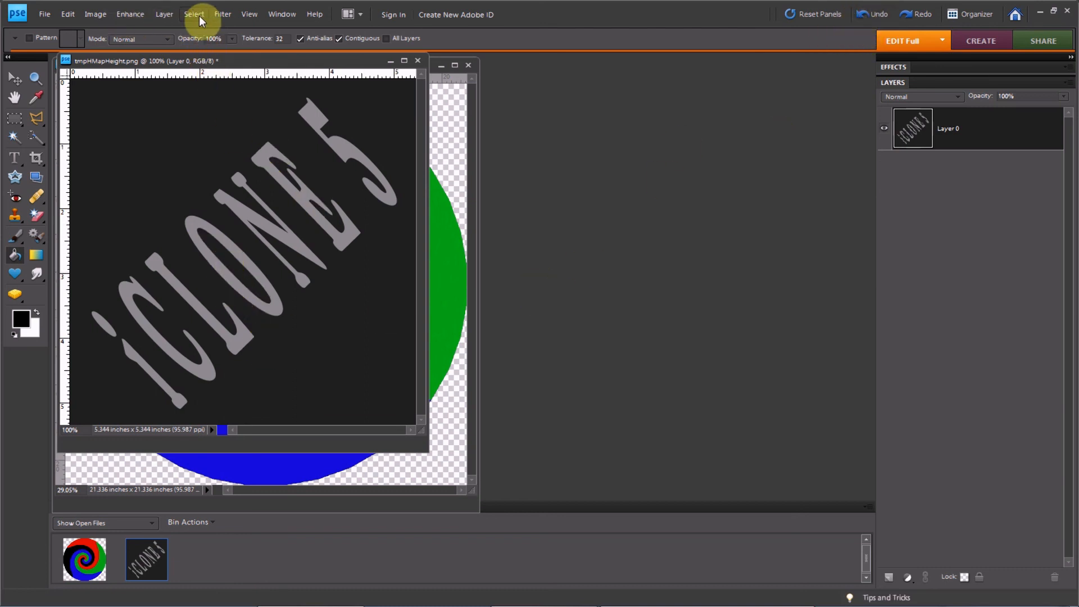
click(214, 15)
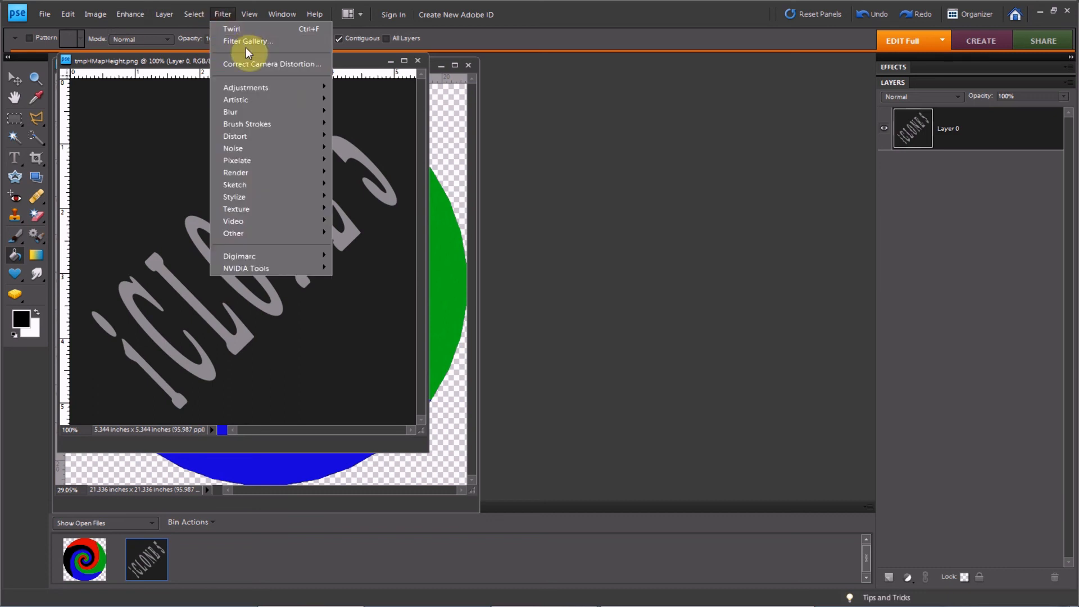
mouse_move(284, 88)
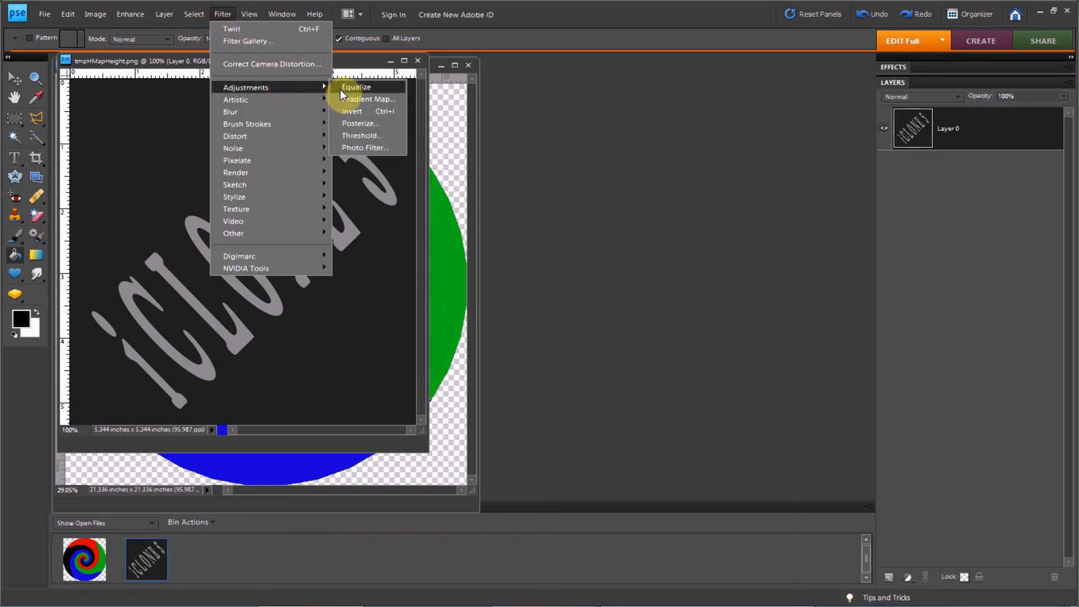
click(363, 113)
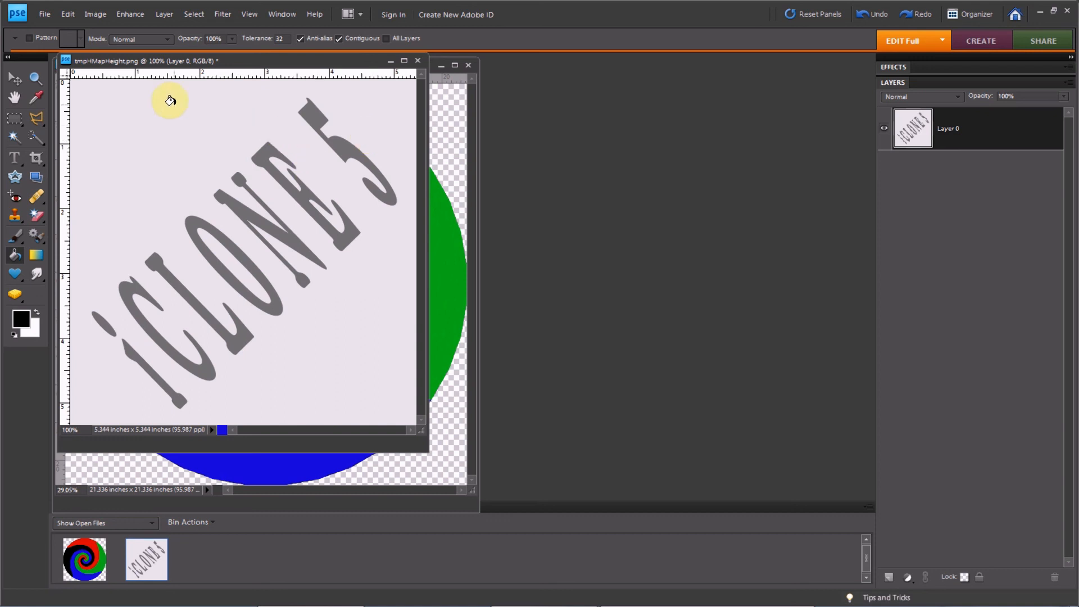
Save the inverted height map tmpHMapHeight.png and switch back to iClone.
click(47, 15)
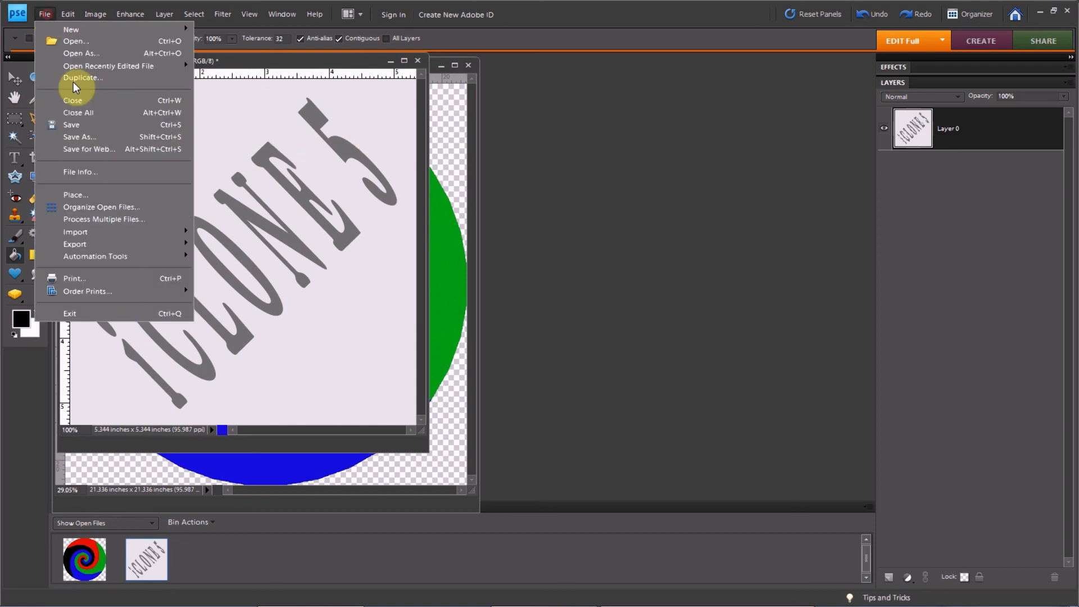
click(92, 129)
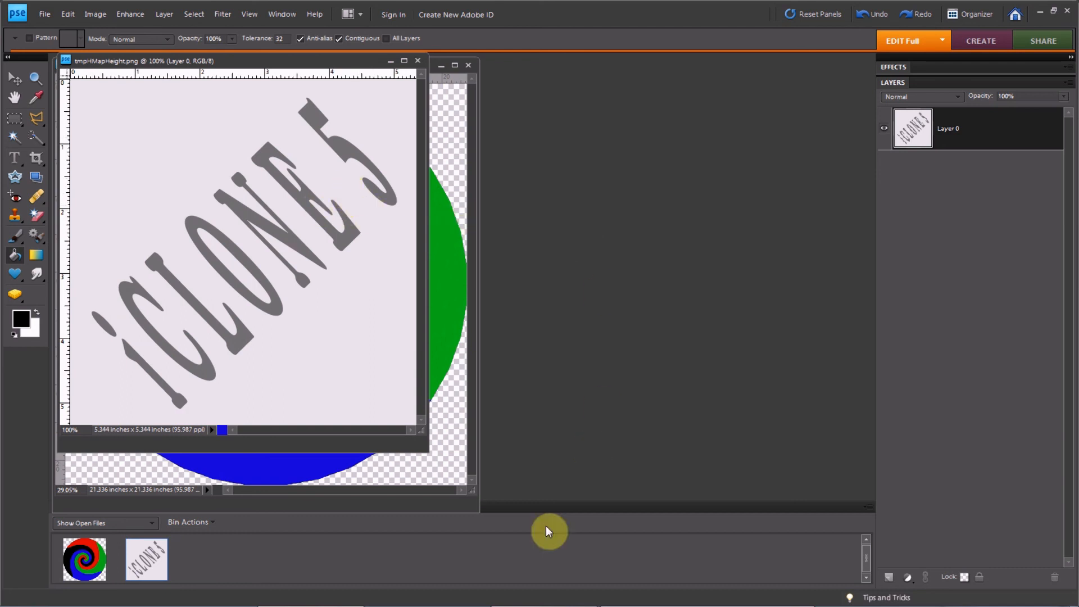
click(531, 600)
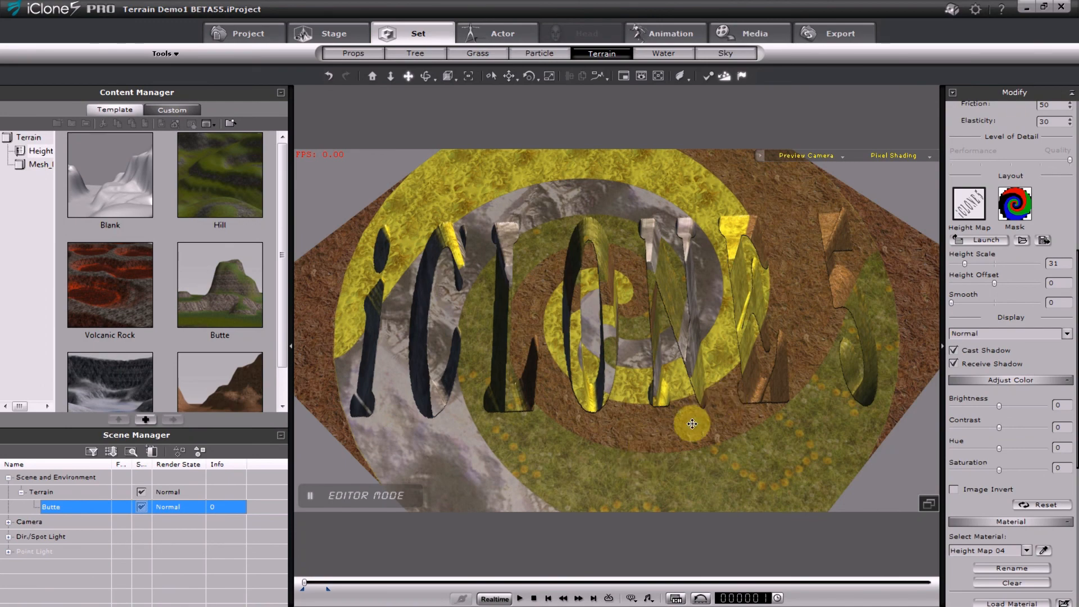
Inspect the inverted lettering from several angles and lower the terrain's Height Scale to 1.
right_drag(691, 419, 711, 282)
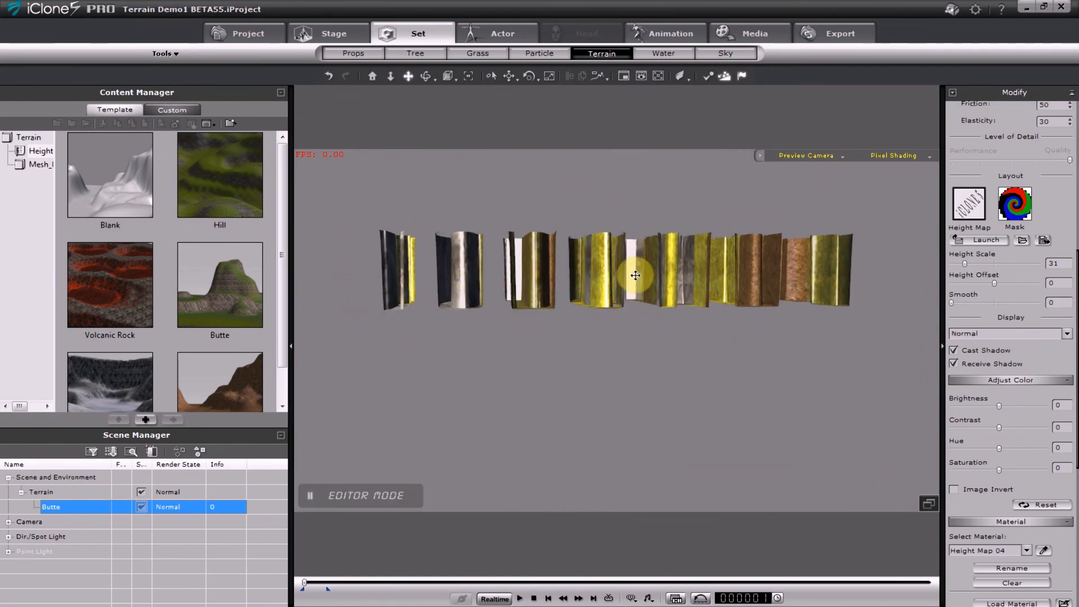
right_drag(631, 277, 677, 366)
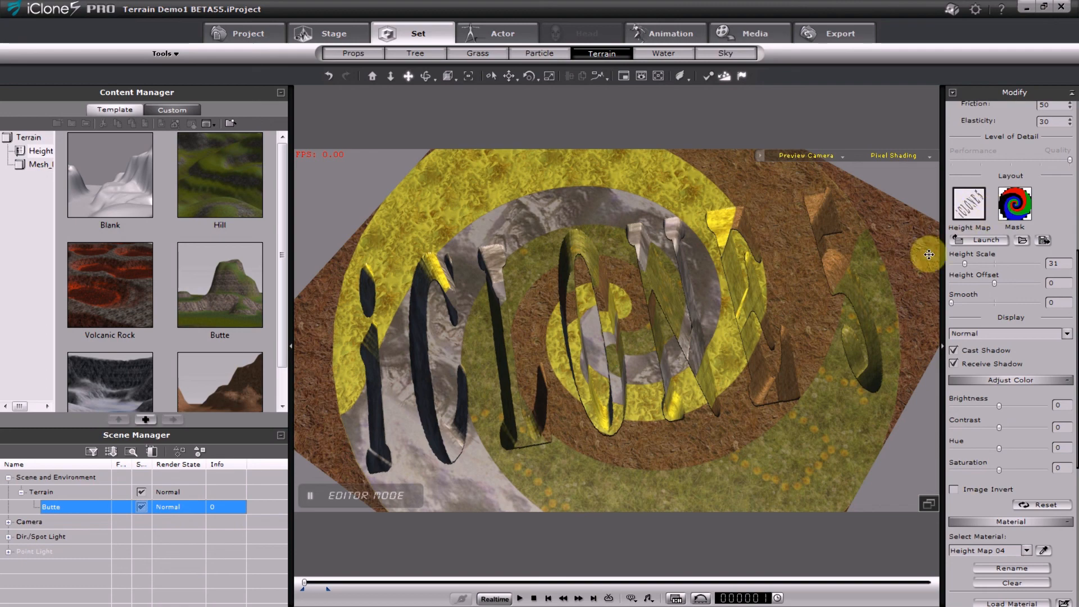
right_drag(767, 293, 721, 399)
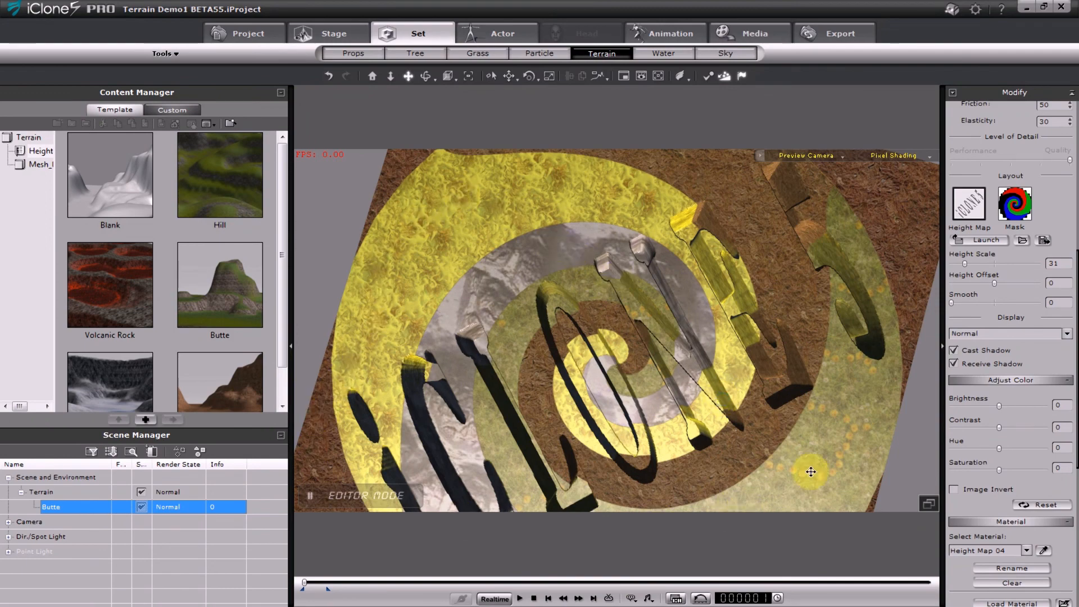
right_drag(833, 421, 817, 386)
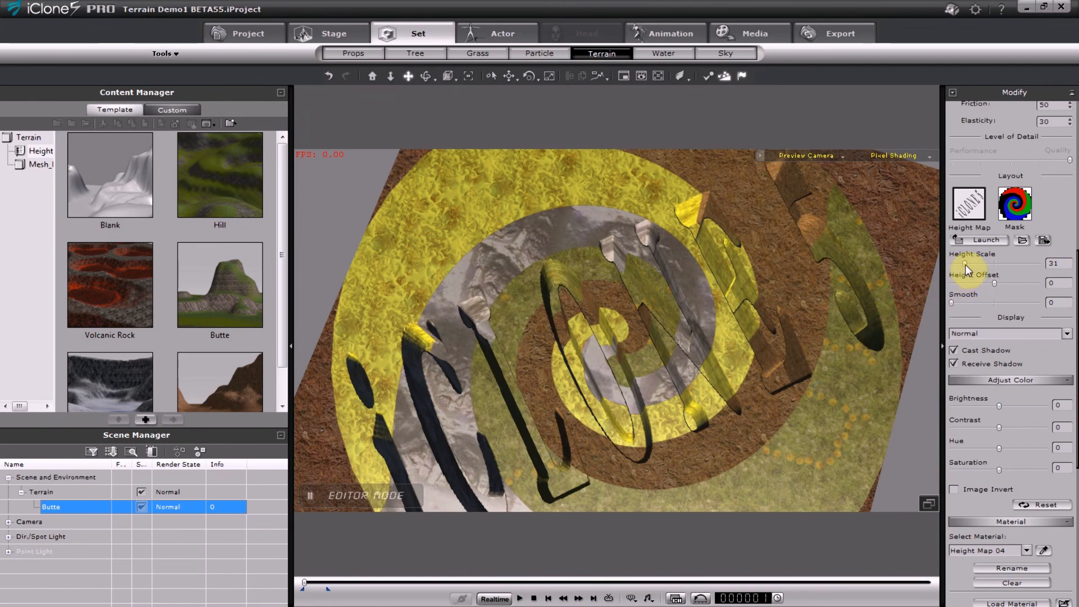
drag(965, 264, 951, 268)
Raise the terrain's Height Scale to 200, trying 5 in between.
right_drag(614, 439, 621, 337)
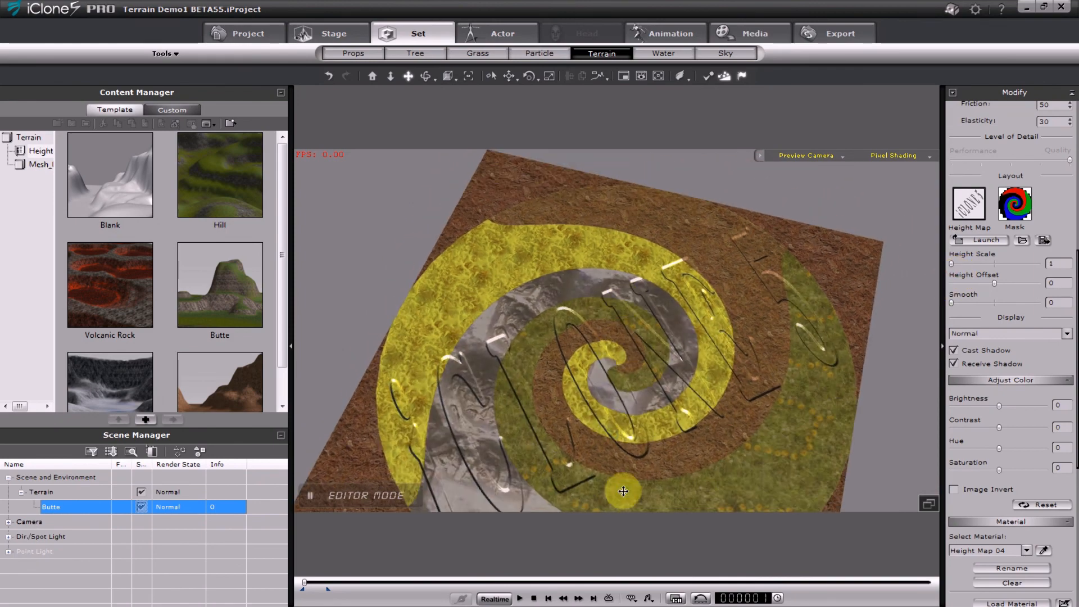
right_drag(624, 492, 631, 436)
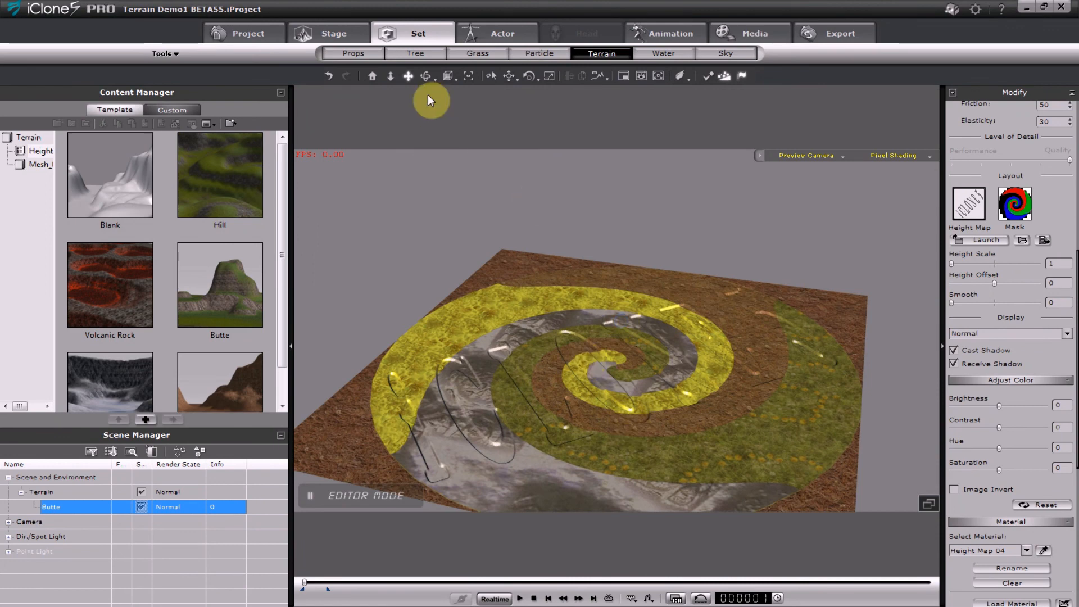
drag(631, 331, 640, 189)
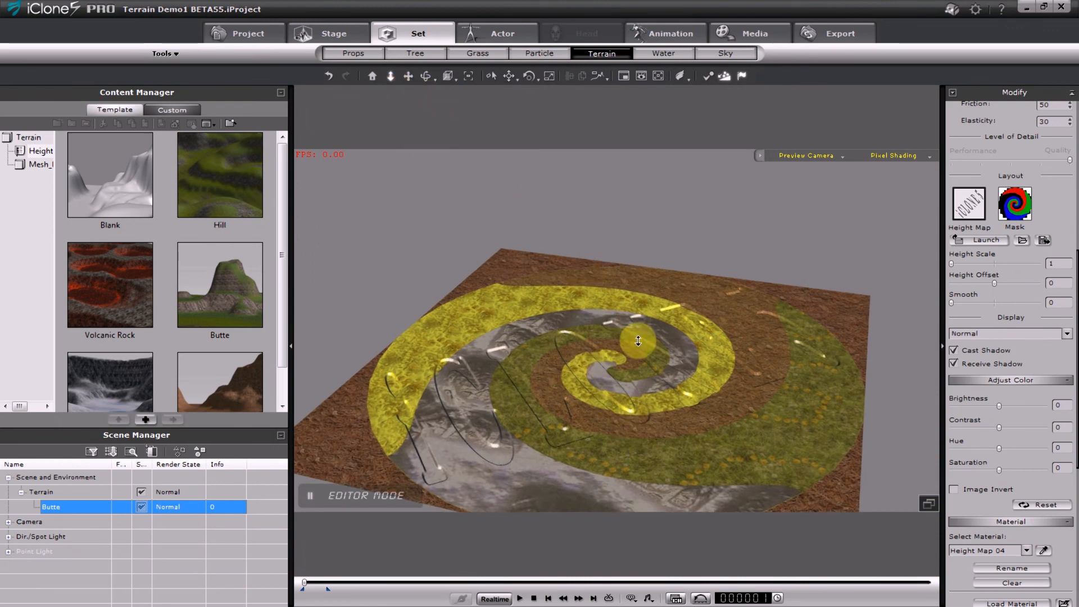
drag(623, 377, 680, 219)
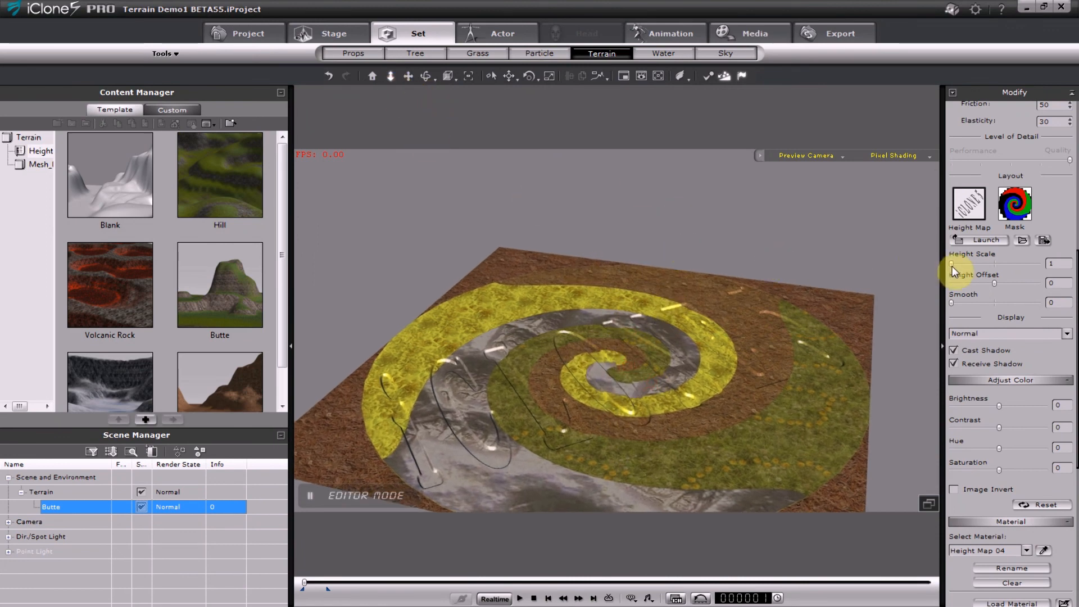
drag(950, 264, 952, 264)
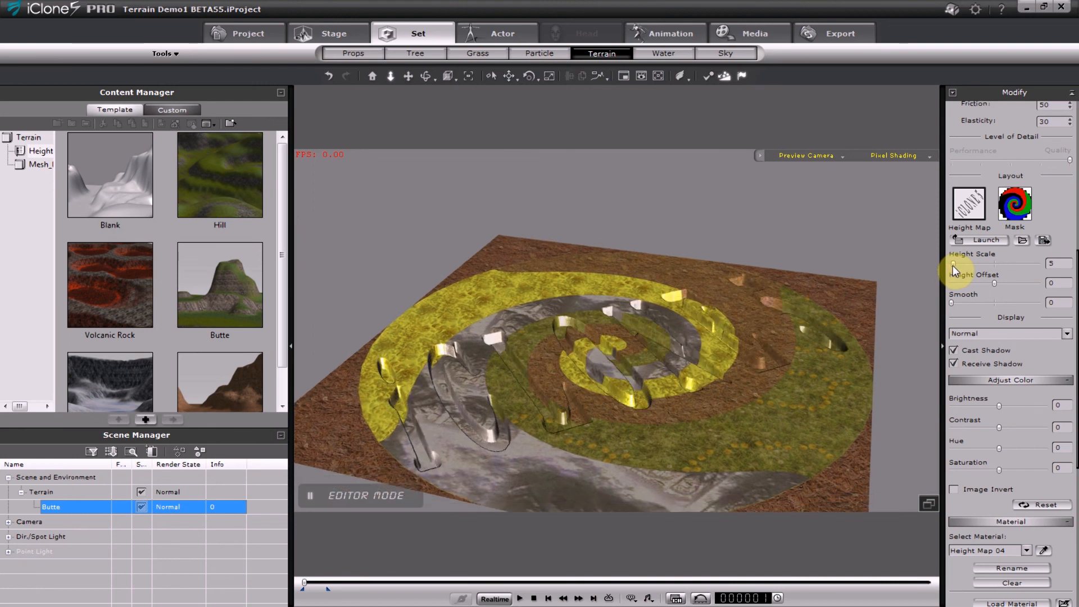
drag(952, 265, 1037, 270)
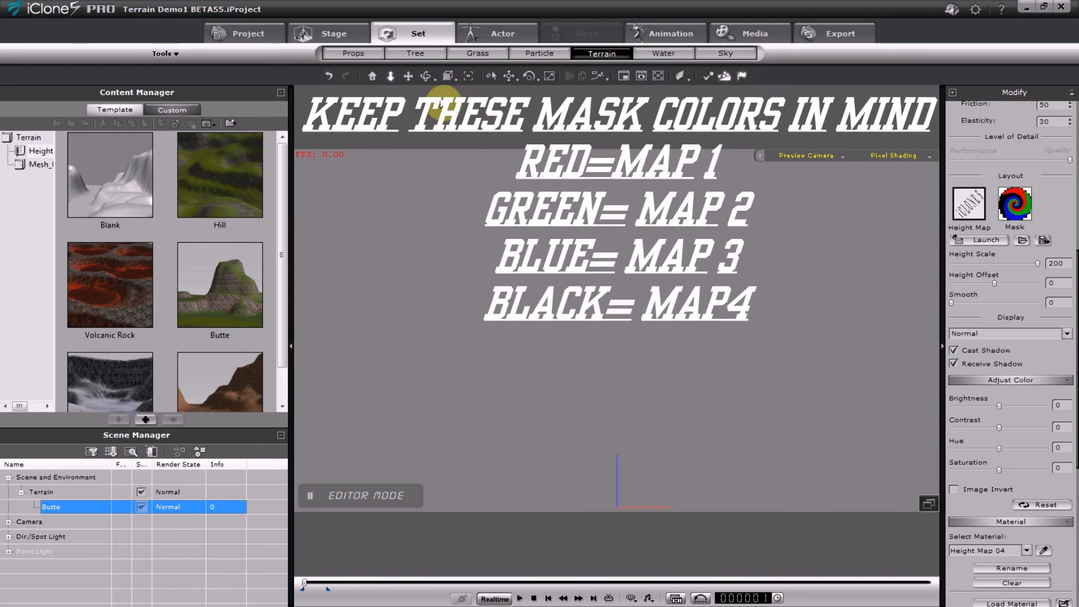
Set the terrain's Height Offset to 79 and bring the Height Scale down to 1, trying 101 in between.
click(723, 342)
drag(993, 283, 949, 285)
drag(1037, 264, 995, 284)
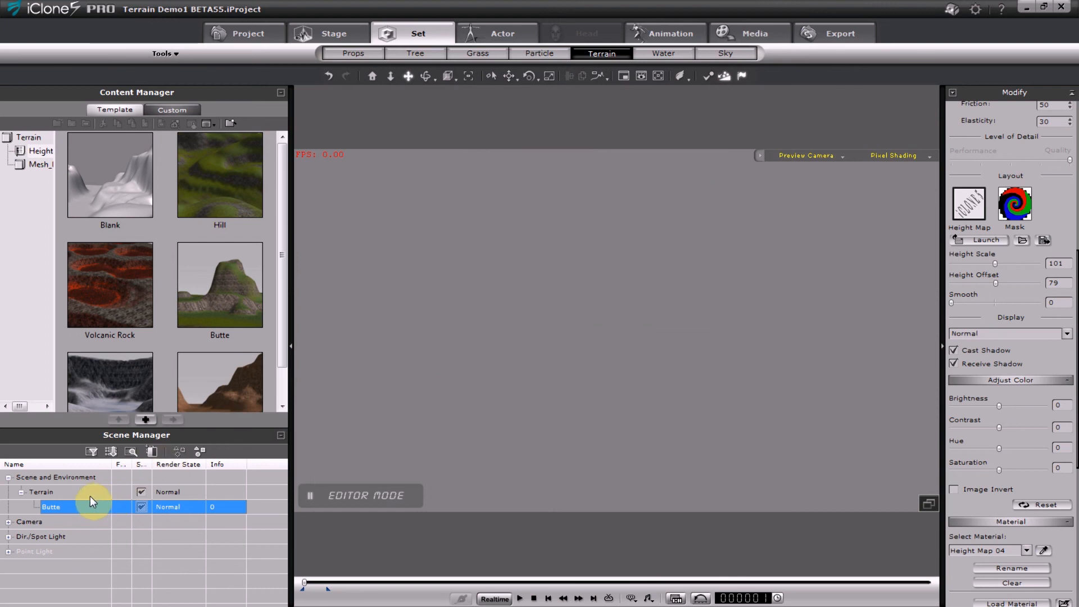
drag(674, 361, 701, 258)
drag(994, 263, 916, 268)
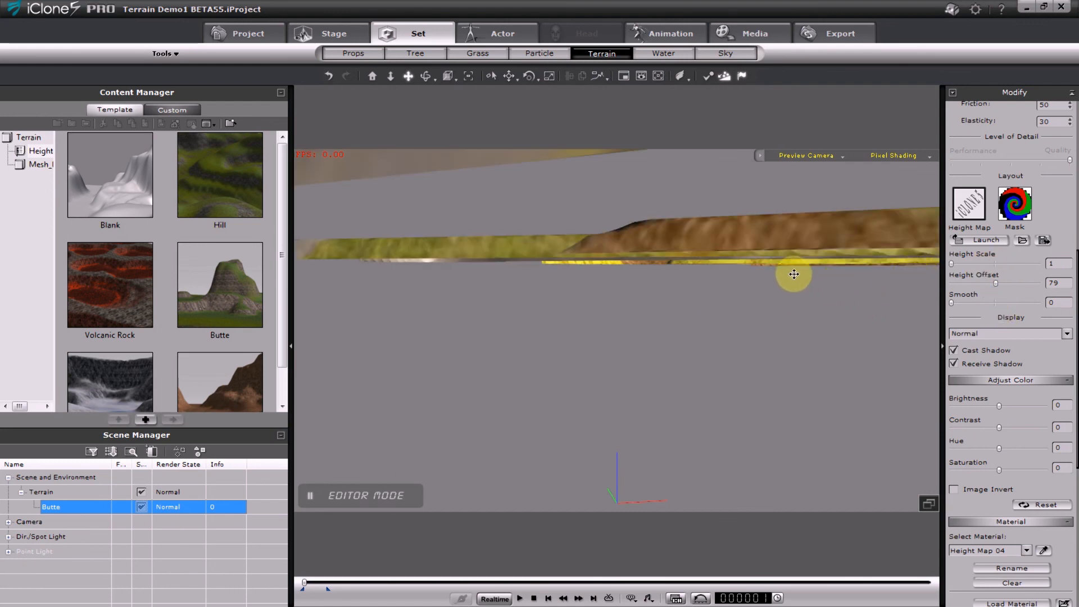
View the whole terrain edge-on from the side and raise its Height Scale to 78.
drag(780, 287, 722, 343)
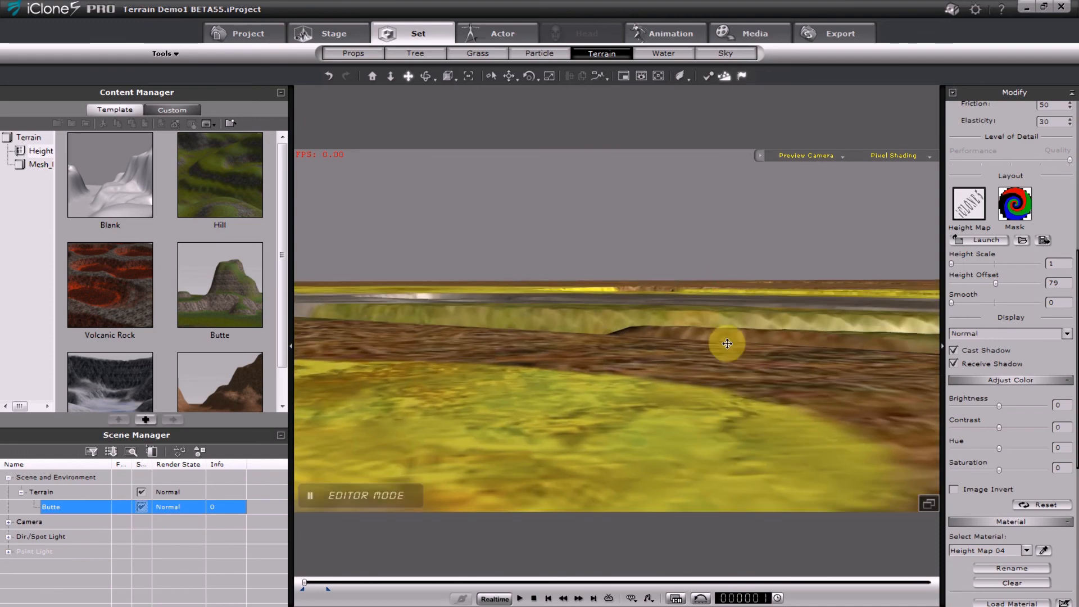
drag(691, 260, 697, 293)
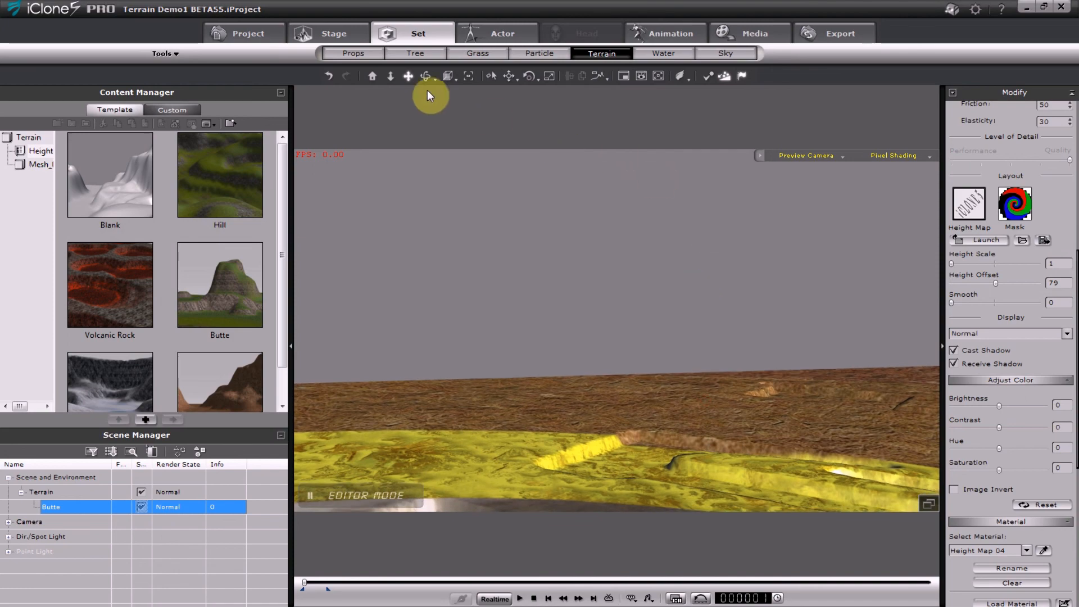
click(391, 79)
drag(575, 177, 665, 481)
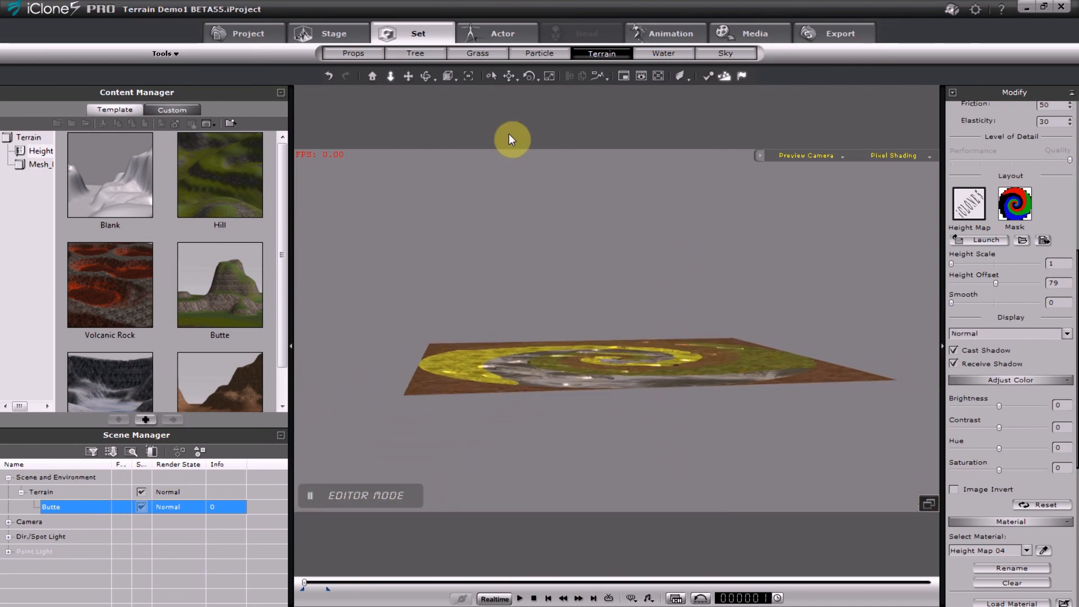
click(421, 73)
drag(606, 247, 560, 191)
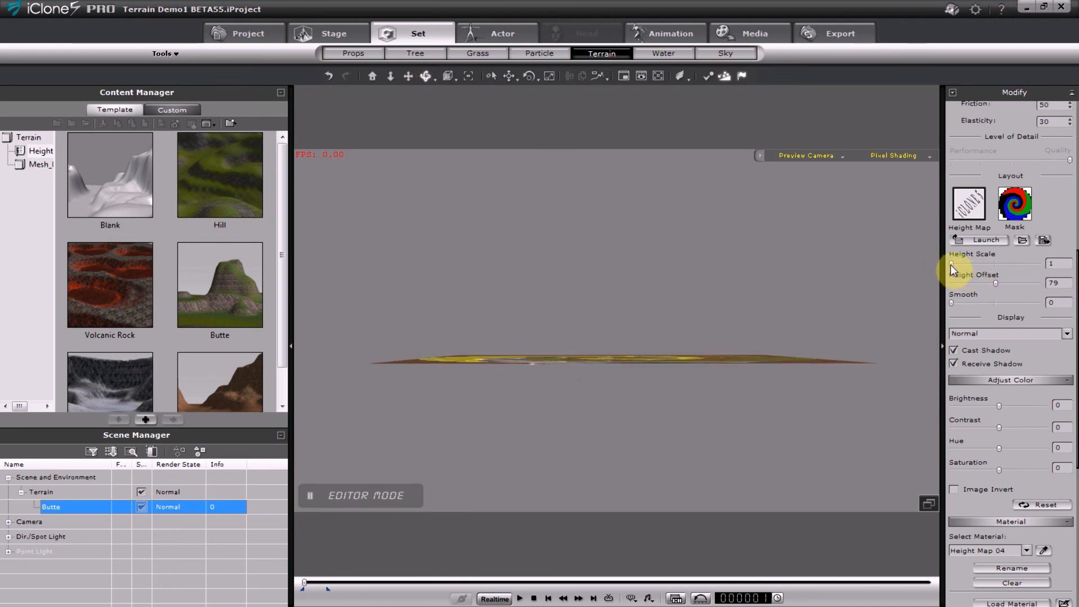
drag(950, 265, 983, 274)
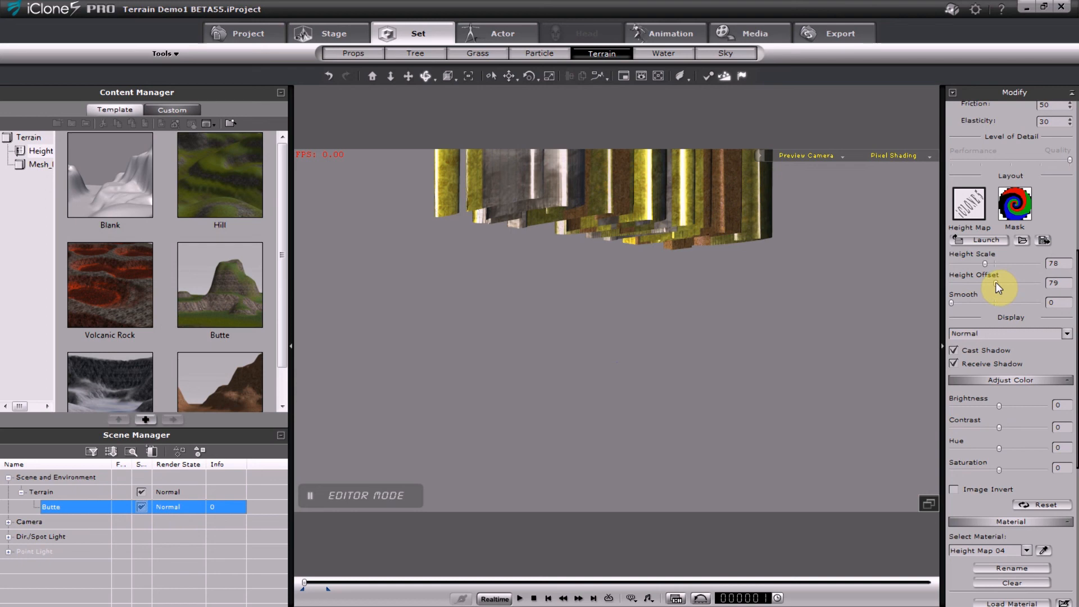
Lower the terrain's Height Offset to -5000, trying -703 in between, and set the Height Scale to 29.
drag(995, 282, 989, 283)
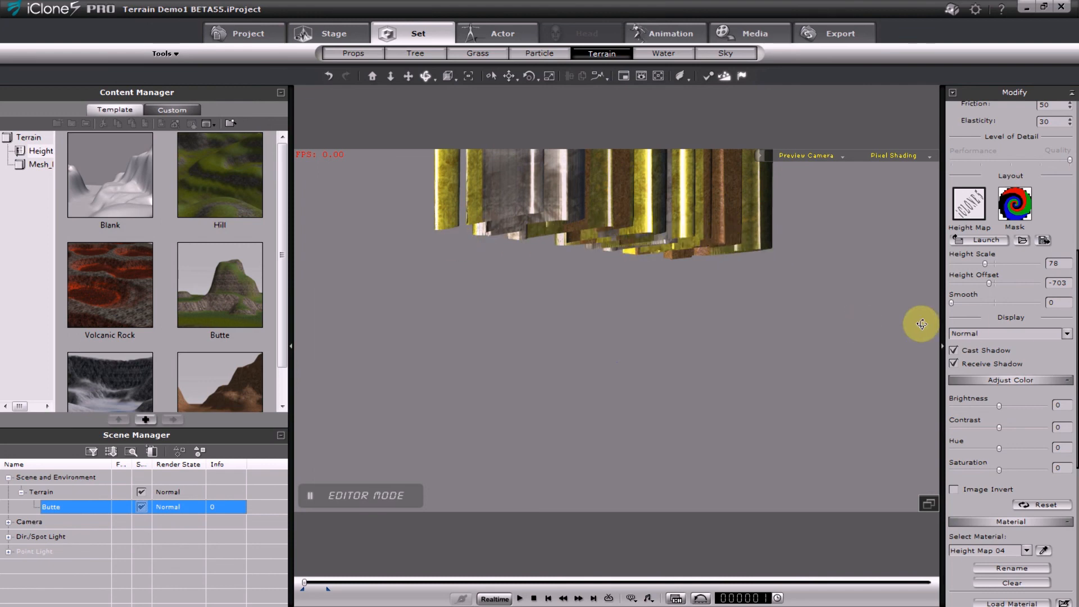
drag(989, 285, 868, 291)
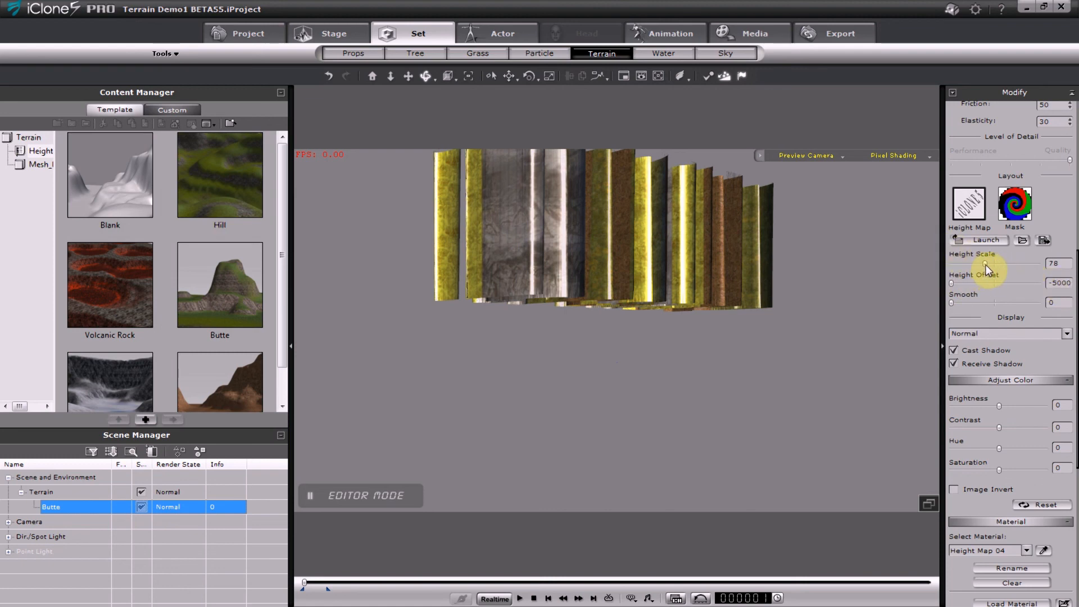
drag(984, 265, 963, 266)
Orbit above the terrain and zoom in and out to examine the lettering cut into its surface.
right_drag(614, 246, 595, 457)
right_drag(637, 307, 645, 219)
right_drag(617, 397, 687, 492)
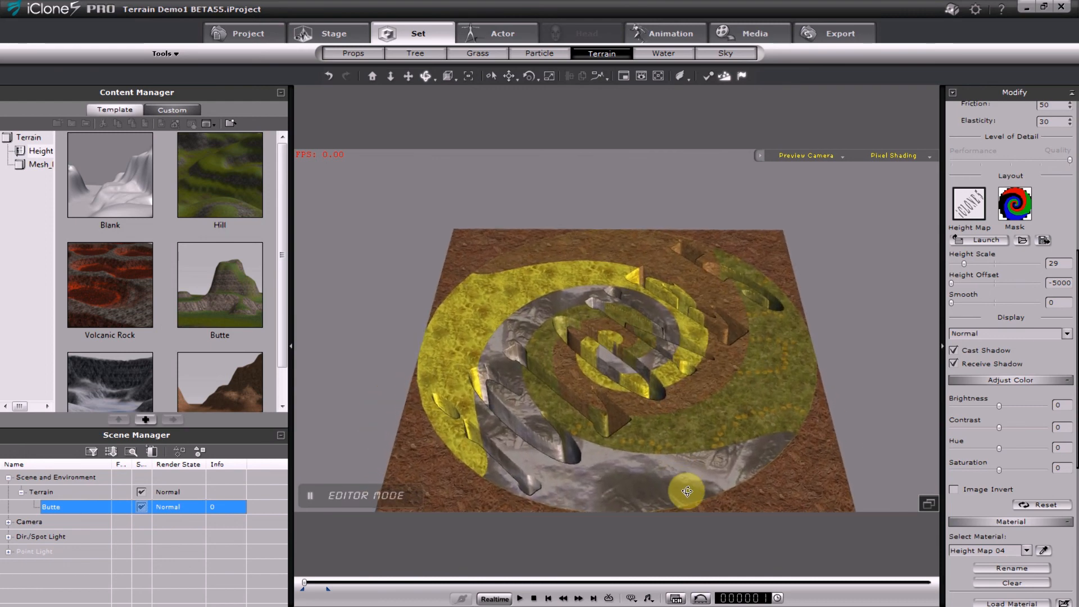
click(390, 78)
drag(581, 425, 623, 308)
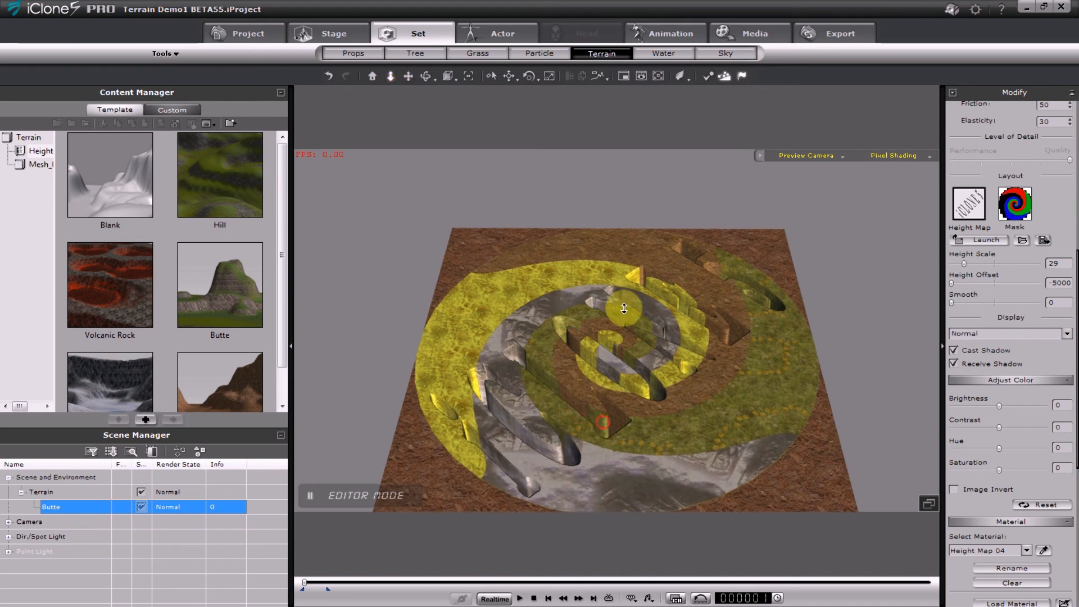
drag(619, 417, 888, 303)
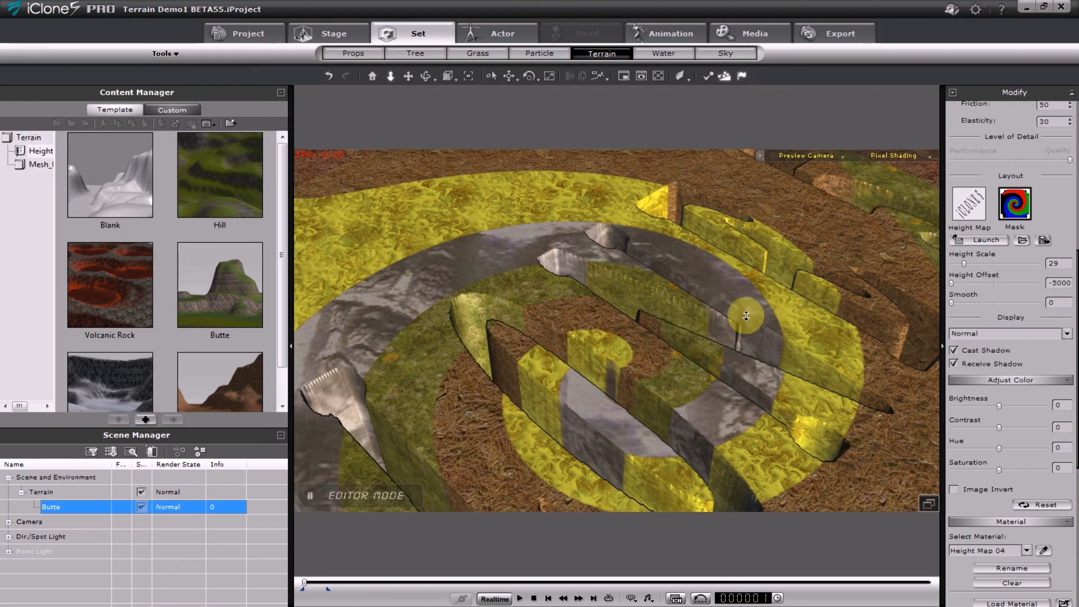
drag(679, 303, 657, 410)
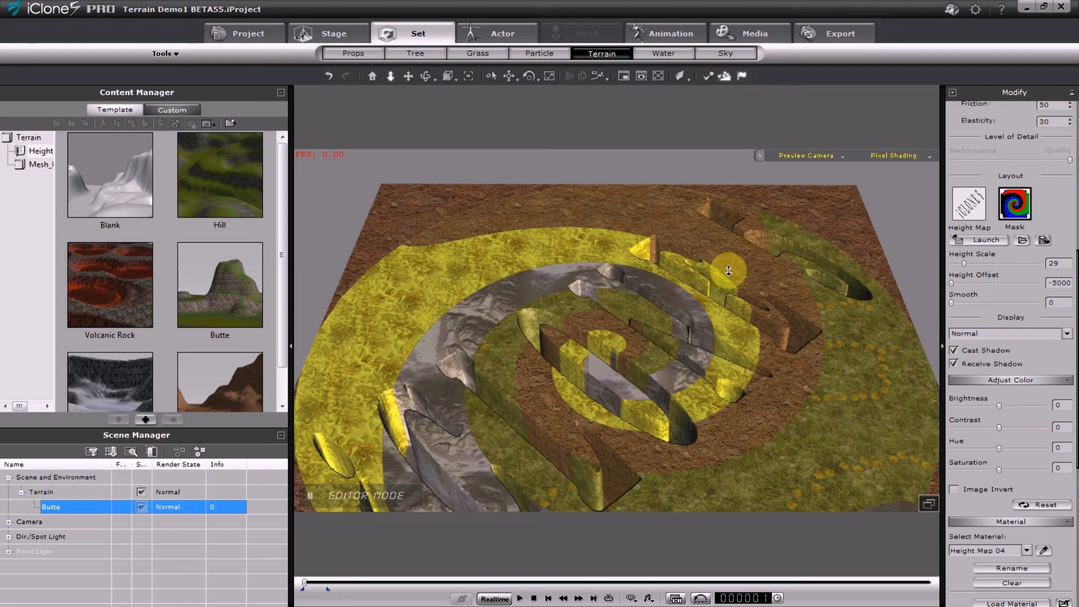
Select the terrain's Height Map 01 material and set its diffuse texture tiling to 1.
drag(725, 413, 726, 411)
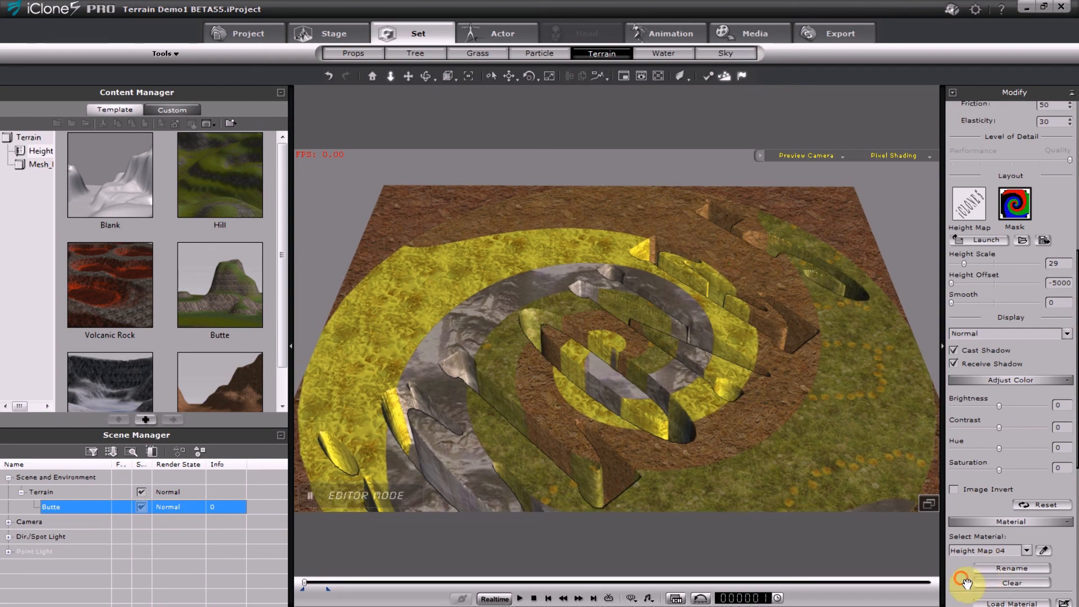
scroll(965, 583, down, 5)
click(1027, 325)
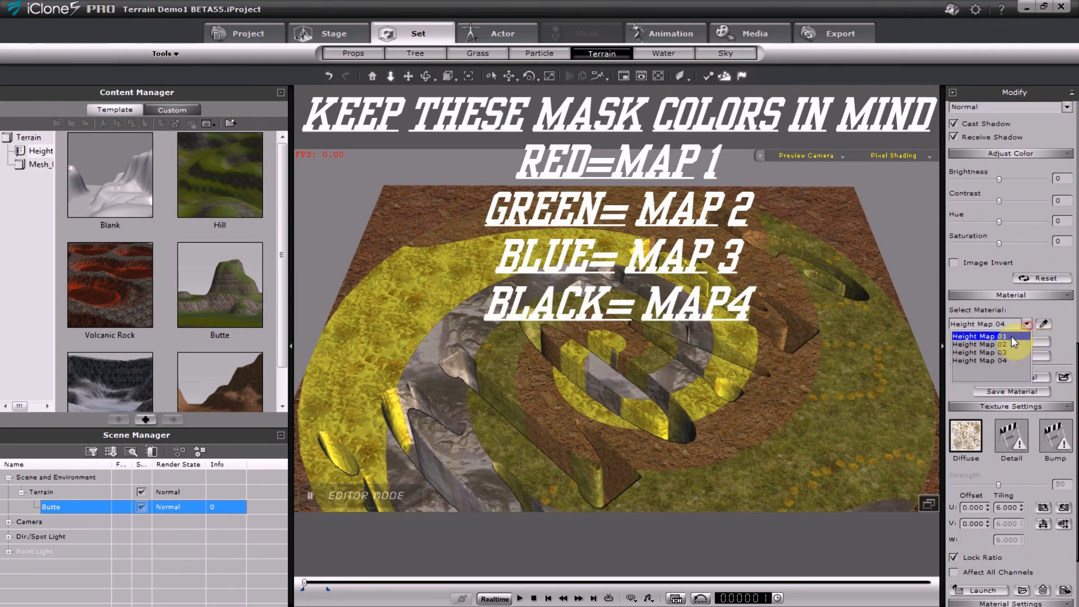
click(1010, 337)
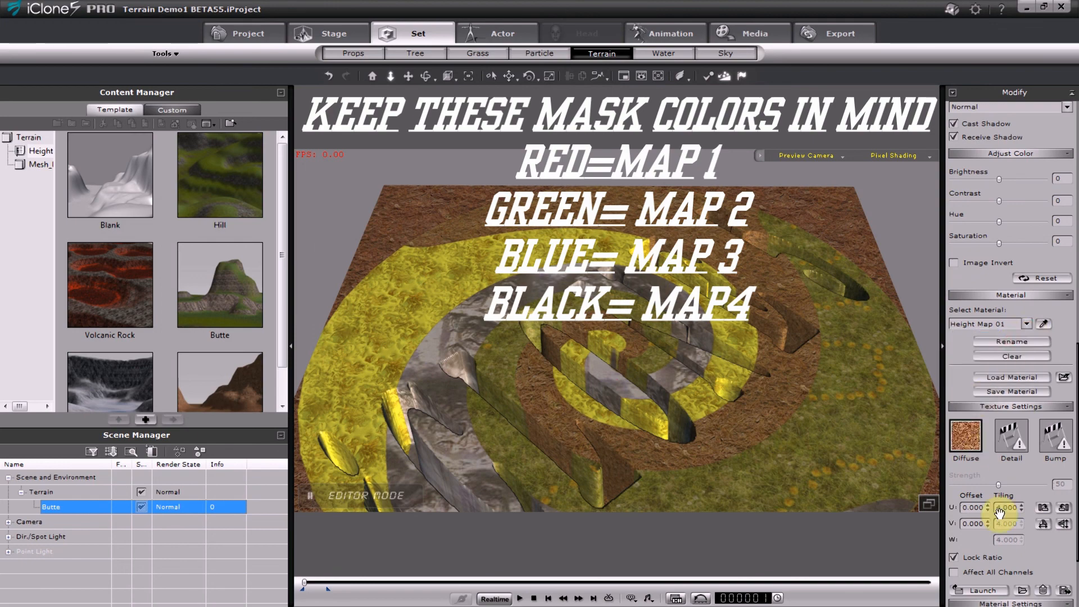
scroll(1048, 559, down, 3)
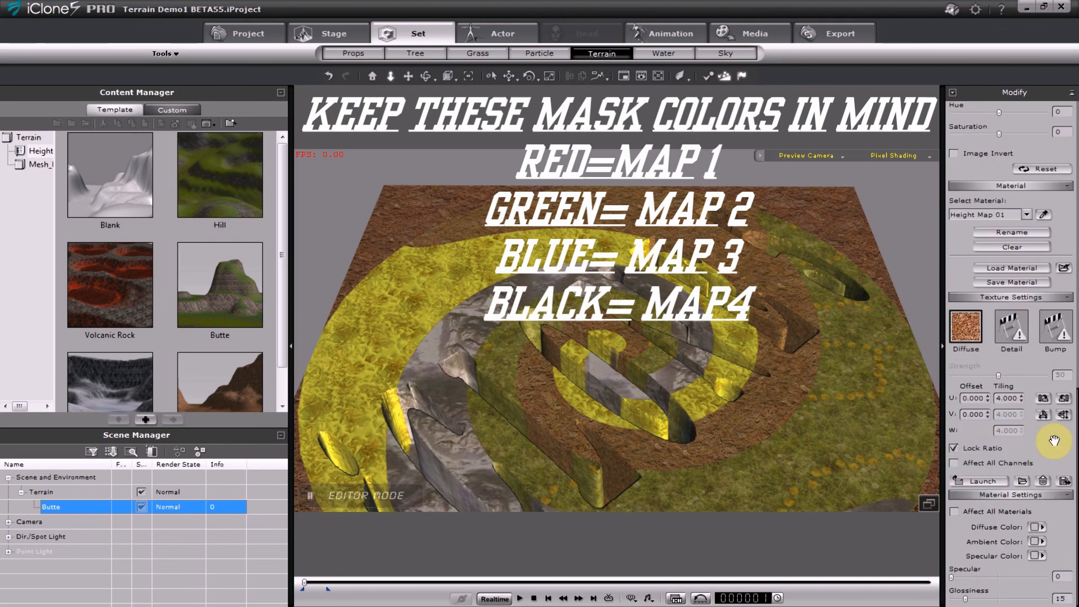
double_click(1016, 397)
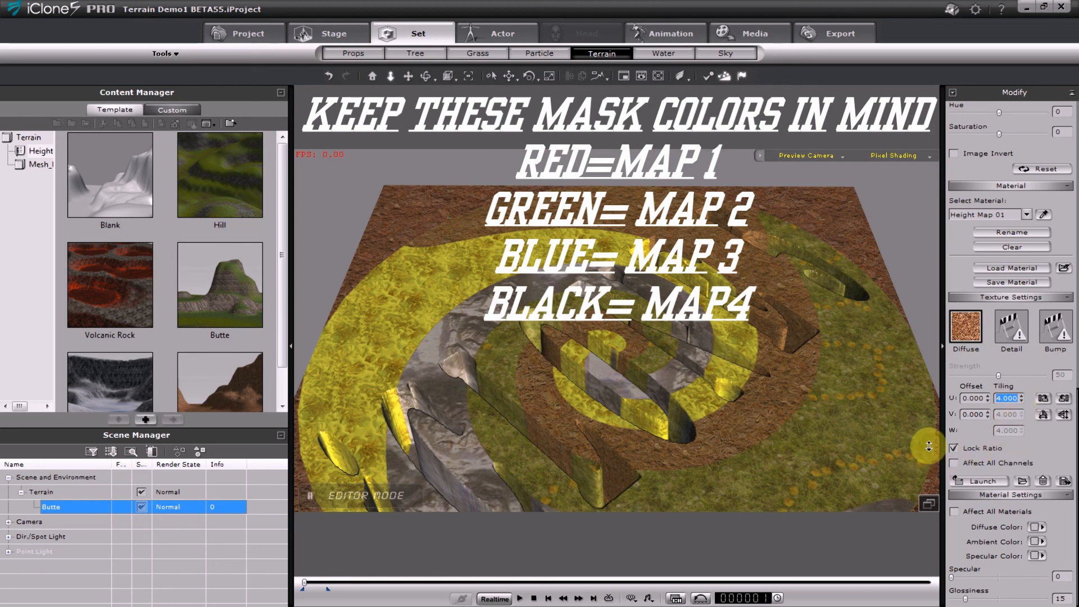
text(1)
key(Return)
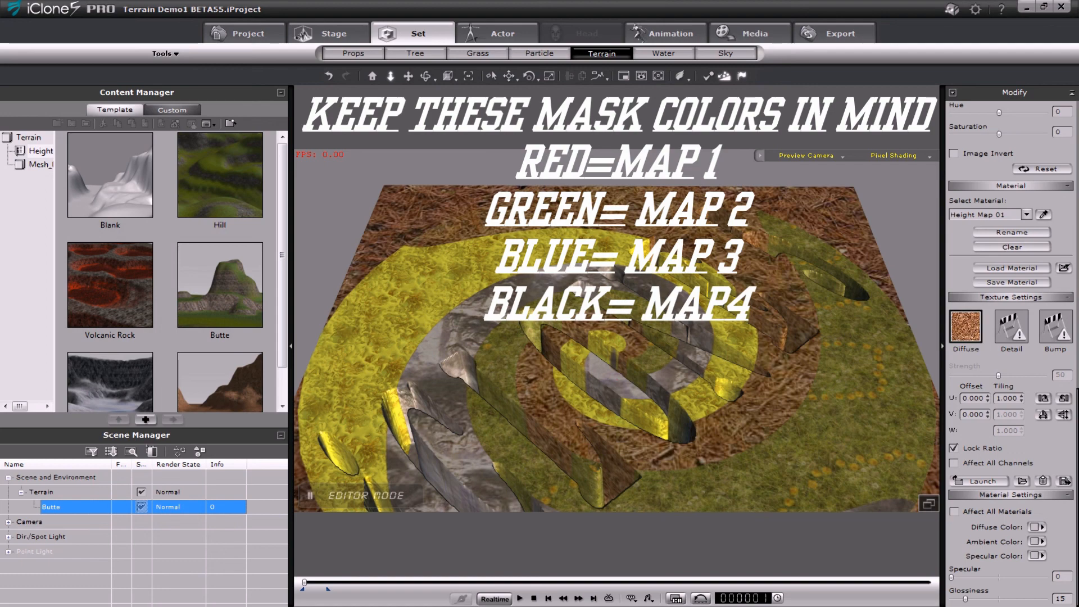
Select the Height Map 02 material and reframe the preview to examine how the terrain's materials follow the mask.
click(1026, 215)
click(996, 234)
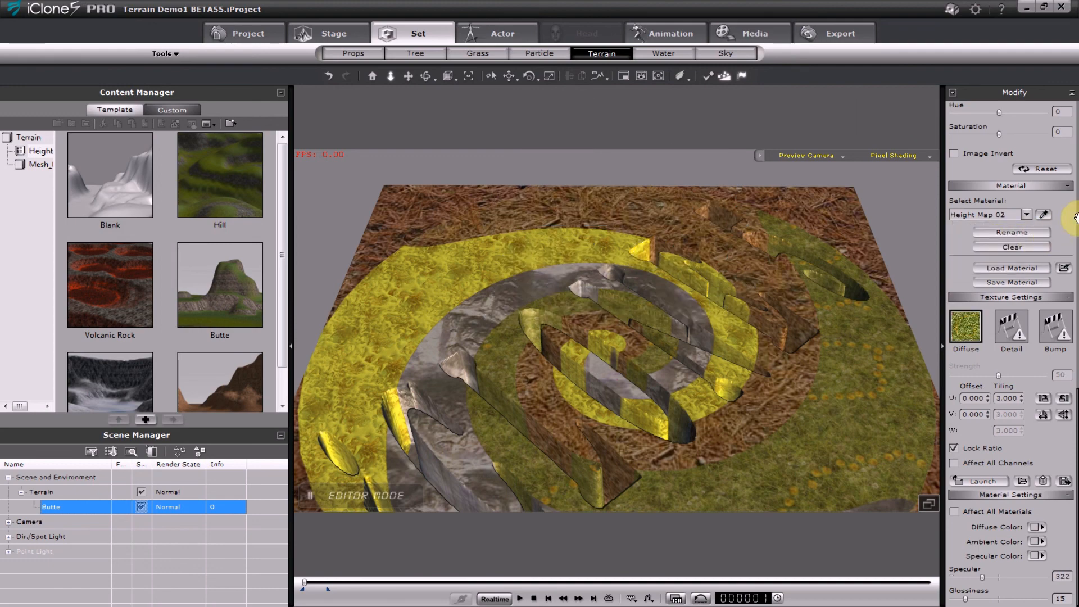
scroll(1058, 208, up, 6)
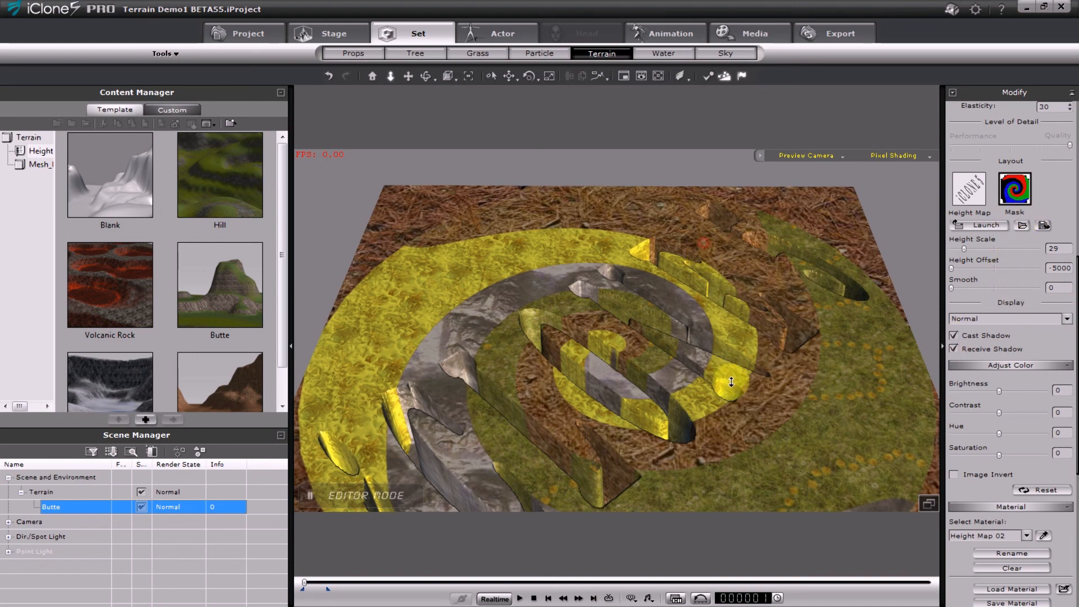
drag(731, 381, 715, 318)
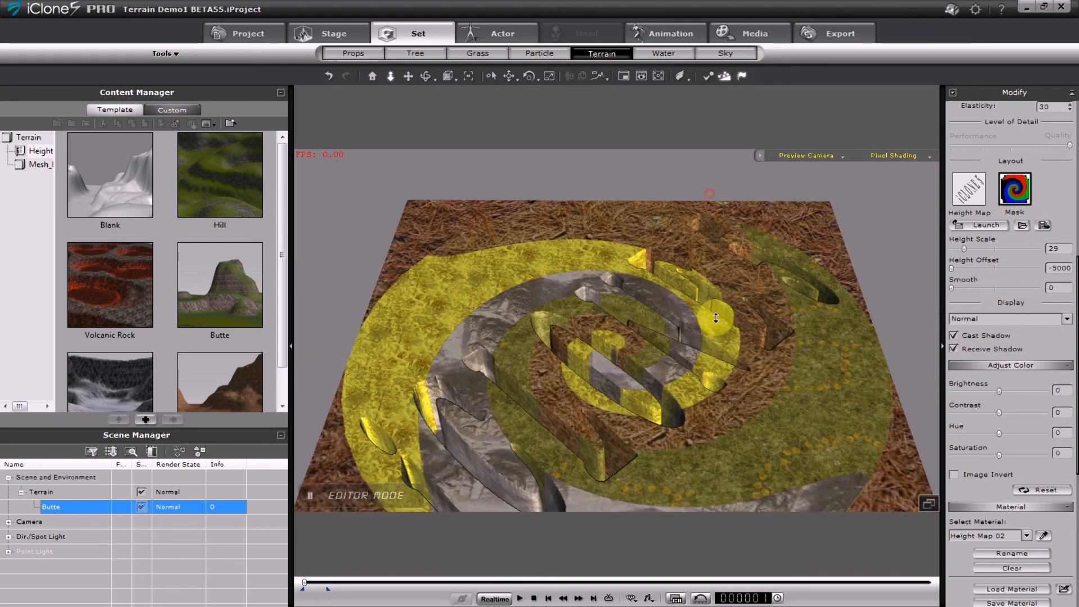
click(409, 76)
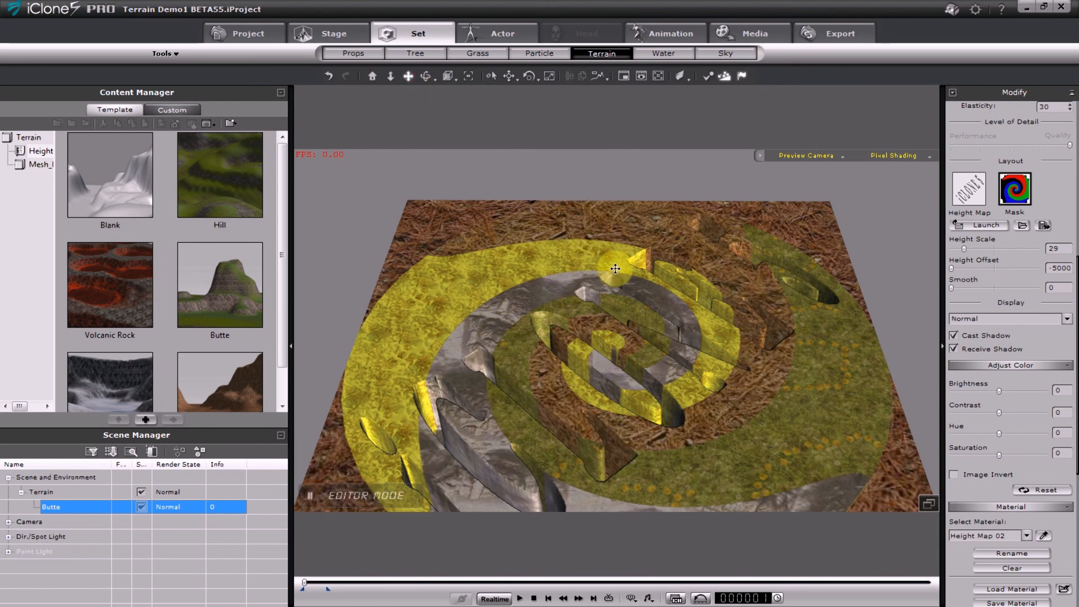
drag(613, 267, 615, 210)
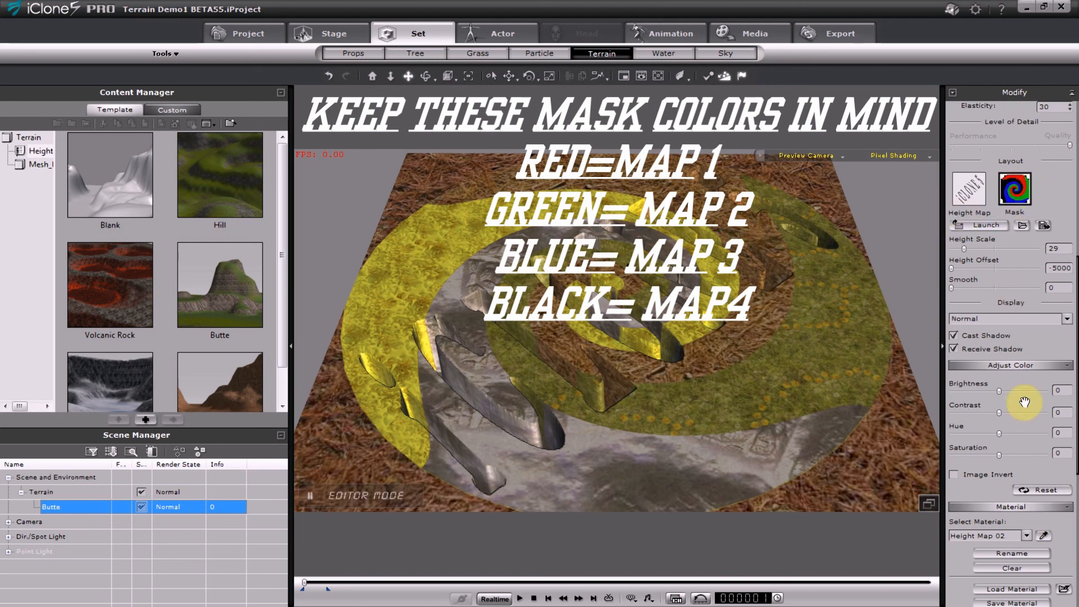
Select the Height Map 04 material and load FLAG.png from the iClone Diffuse folder as its diffuse texture.
scroll(1062, 504, down, 2)
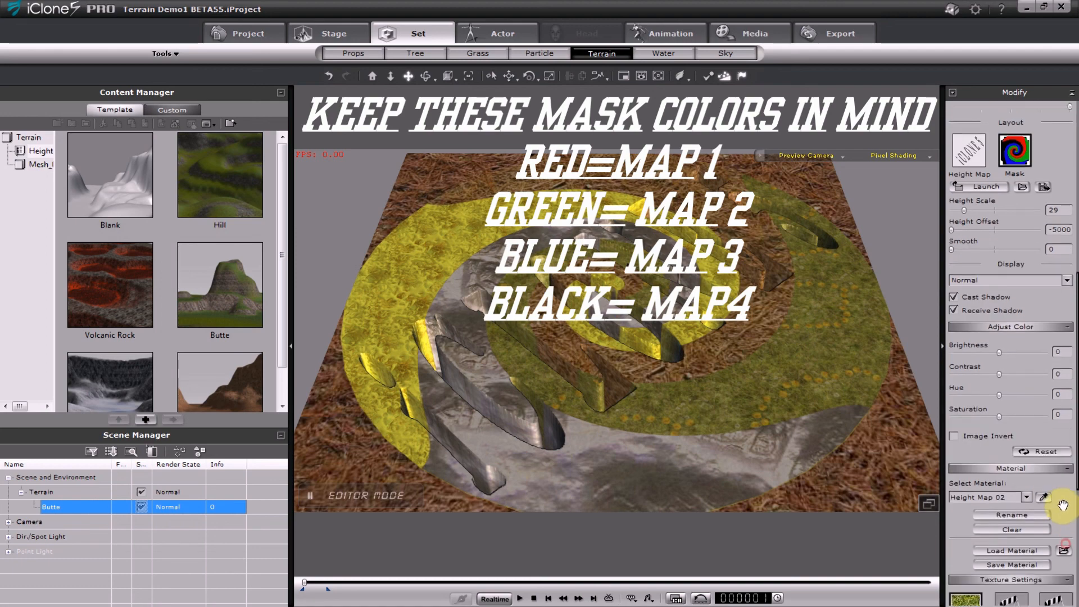
scroll(1063, 505, down, 2)
drag(1060, 436, 1050, 274)
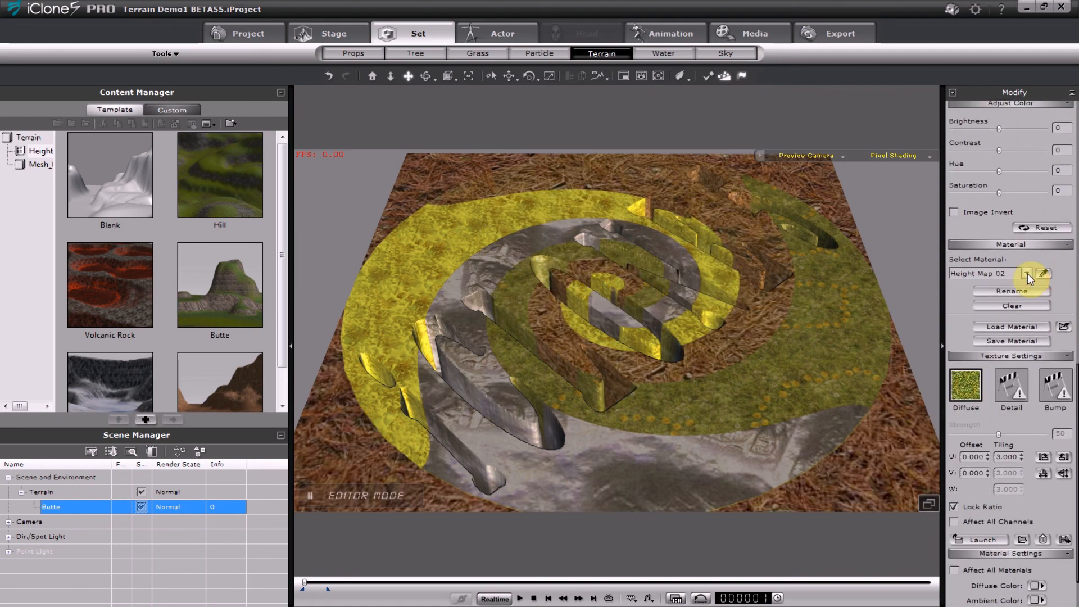
click(1027, 273)
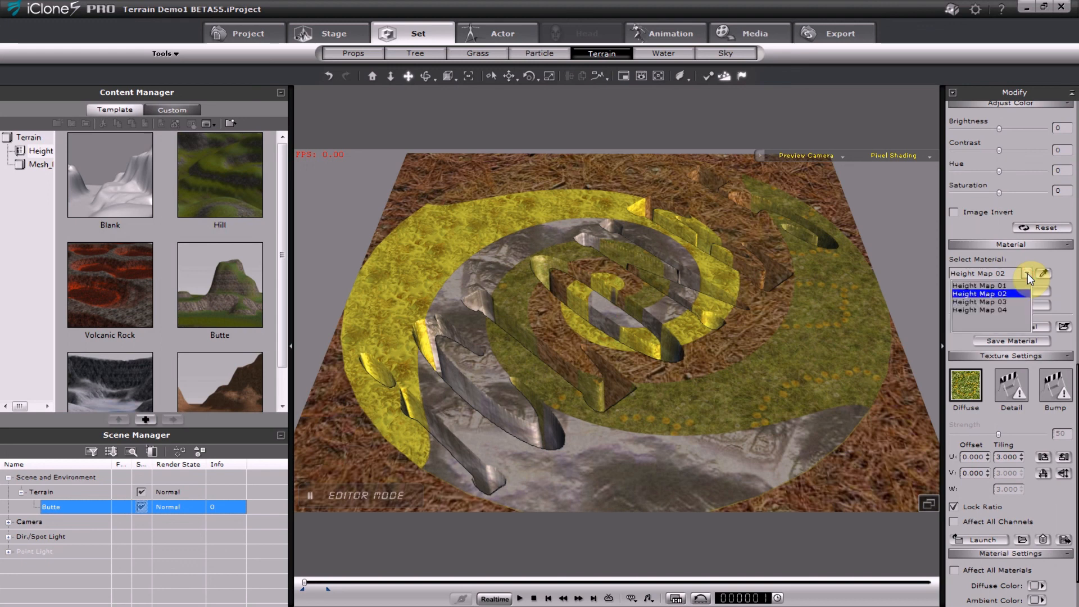
click(1016, 308)
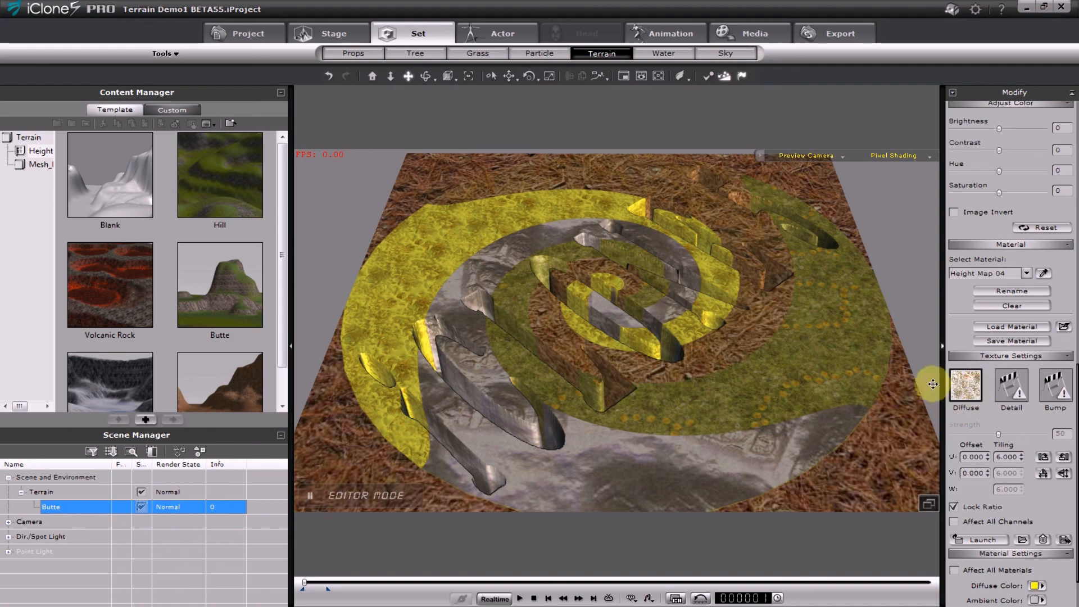
double_click(973, 380)
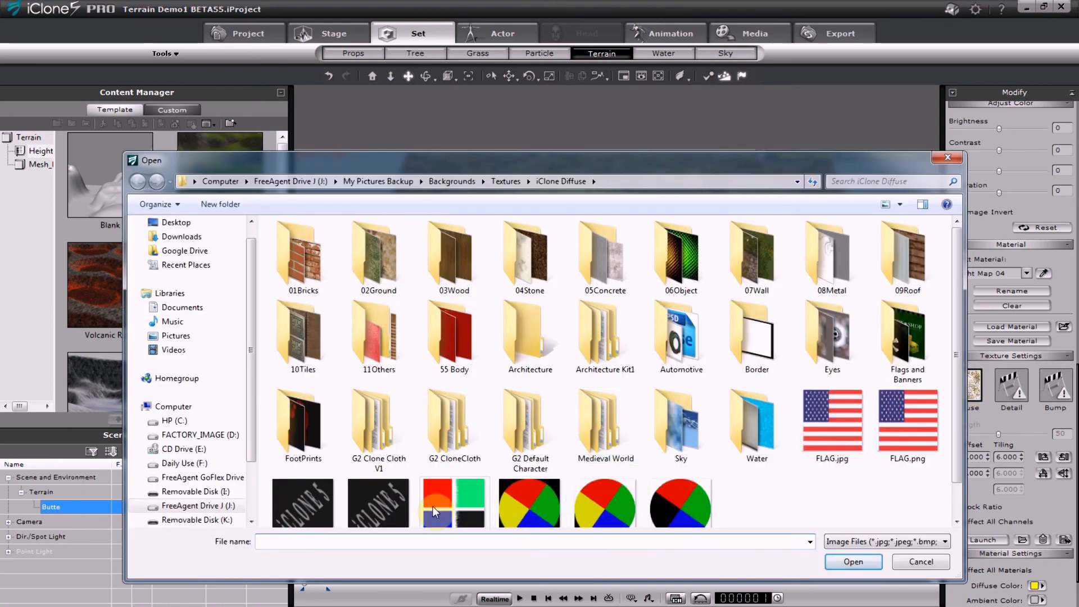
click(909, 414)
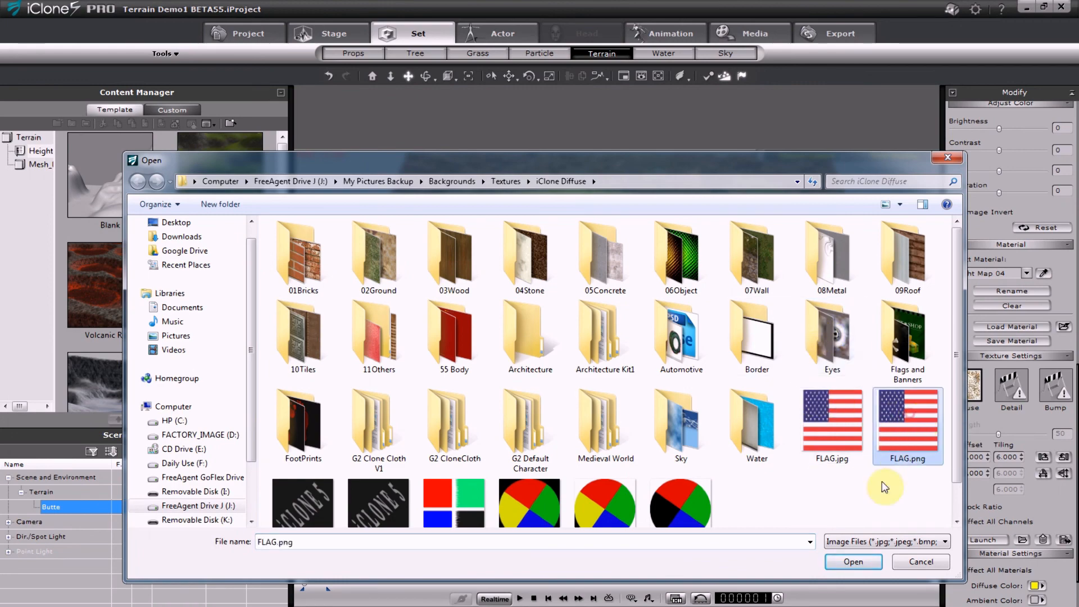
click(862, 561)
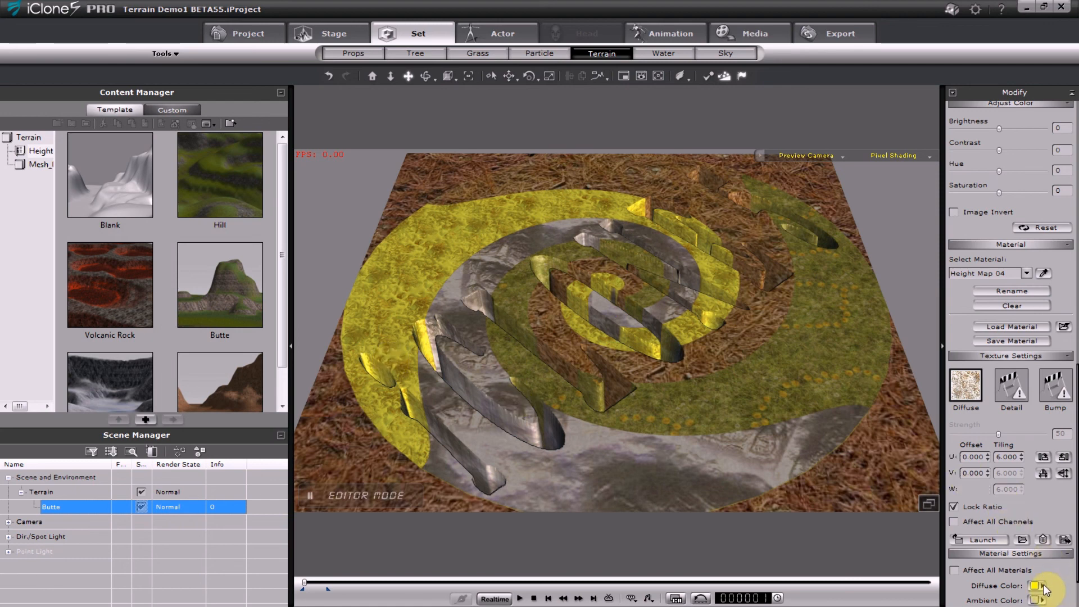
key(ctrl+z)
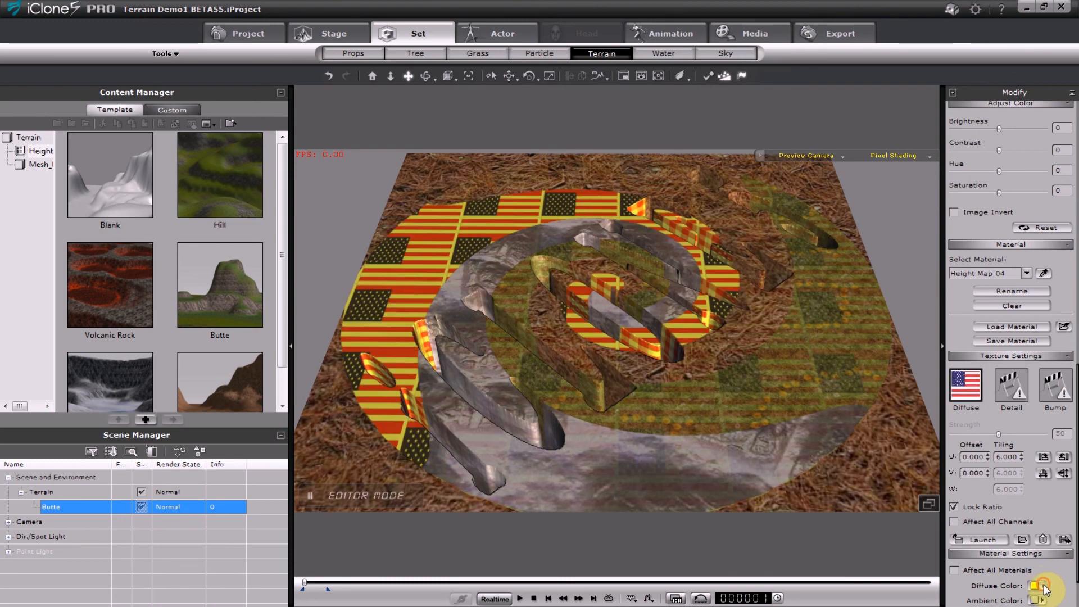
Change the diffuse colour of the Height Map 04 material to white.
click(1043, 584)
click(524, 308)
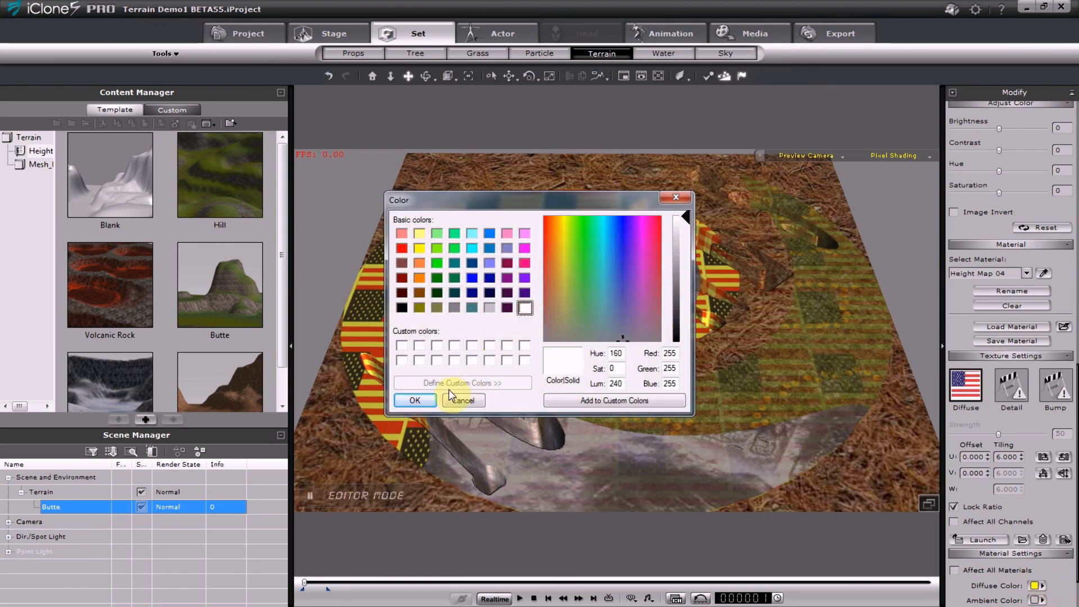
click(415, 398)
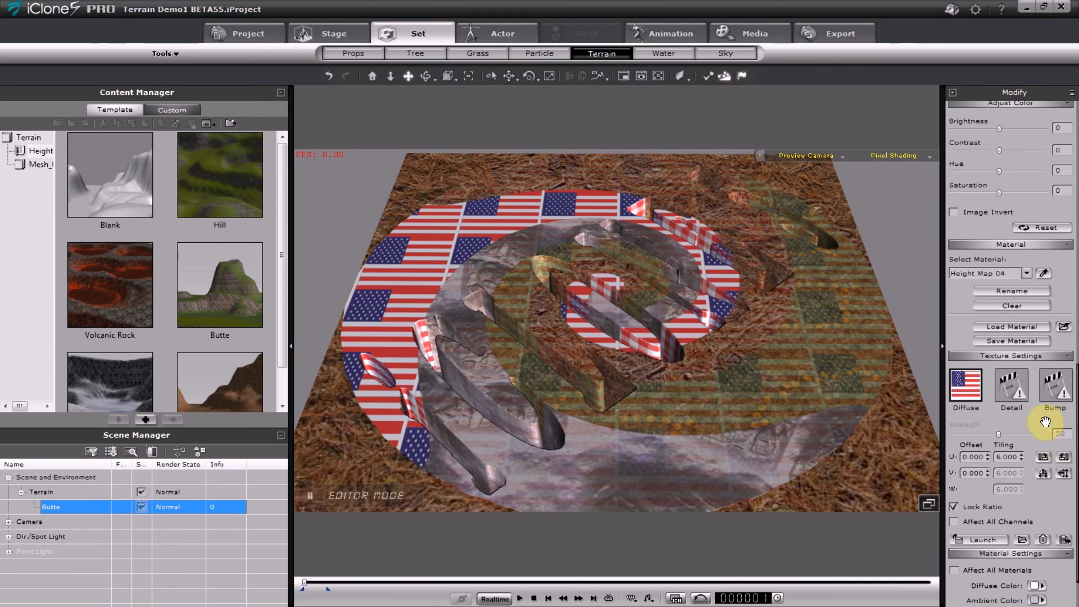
Set the flag texture's tiling to 1 on the Height Map 04 material.
scroll(1046, 428, up, 1)
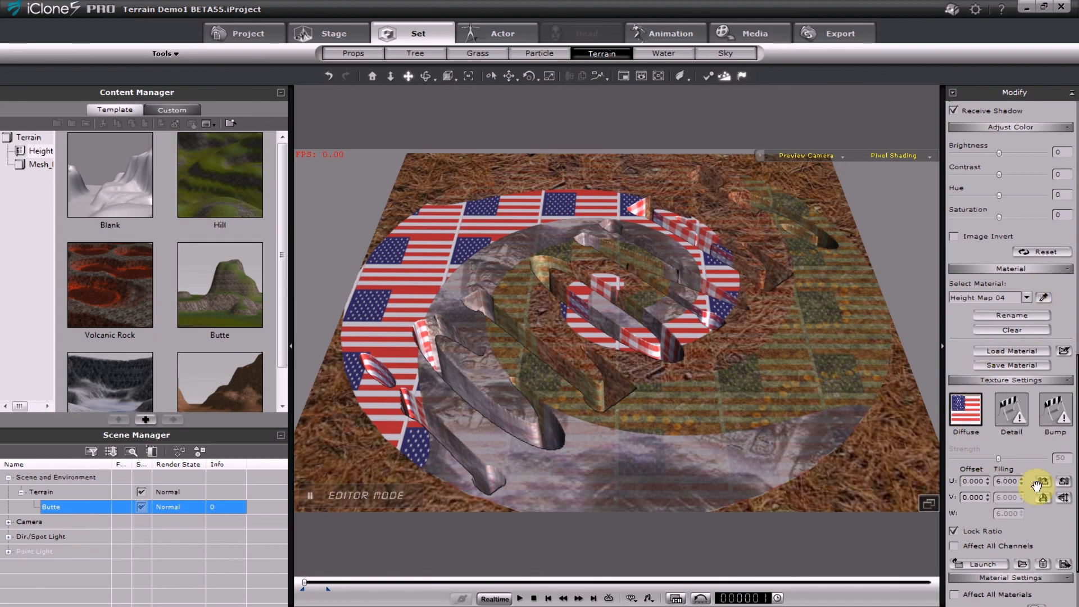
double_click(1020, 481)
text(1)
key(Return)
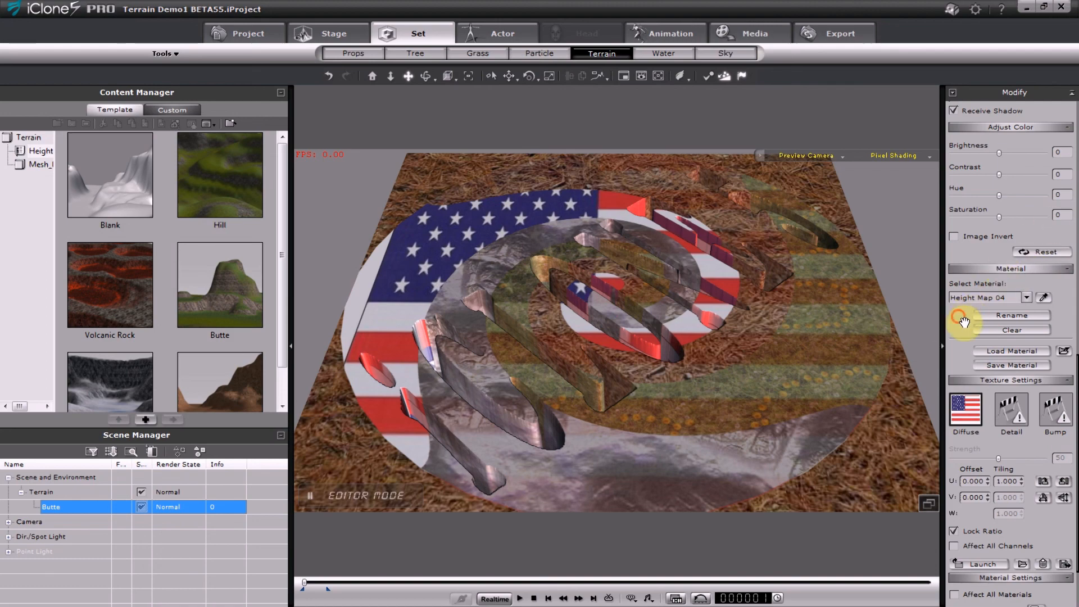
Open the terrain's mask in Photoshop Elements, update it from disk and undo the spiral distortion.
scroll(963, 321, up, 5)
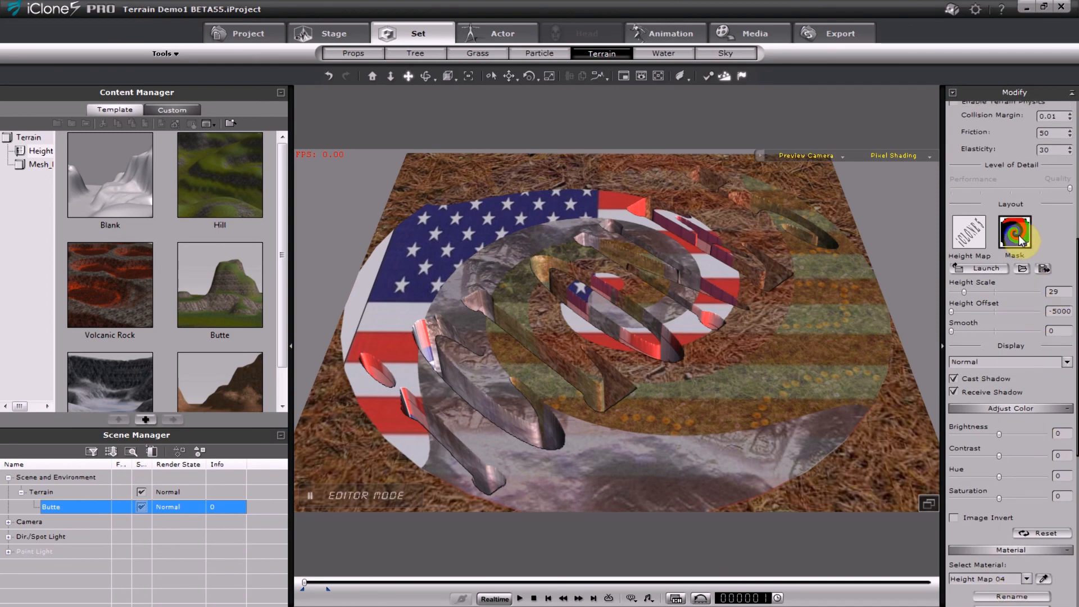
click(993, 269)
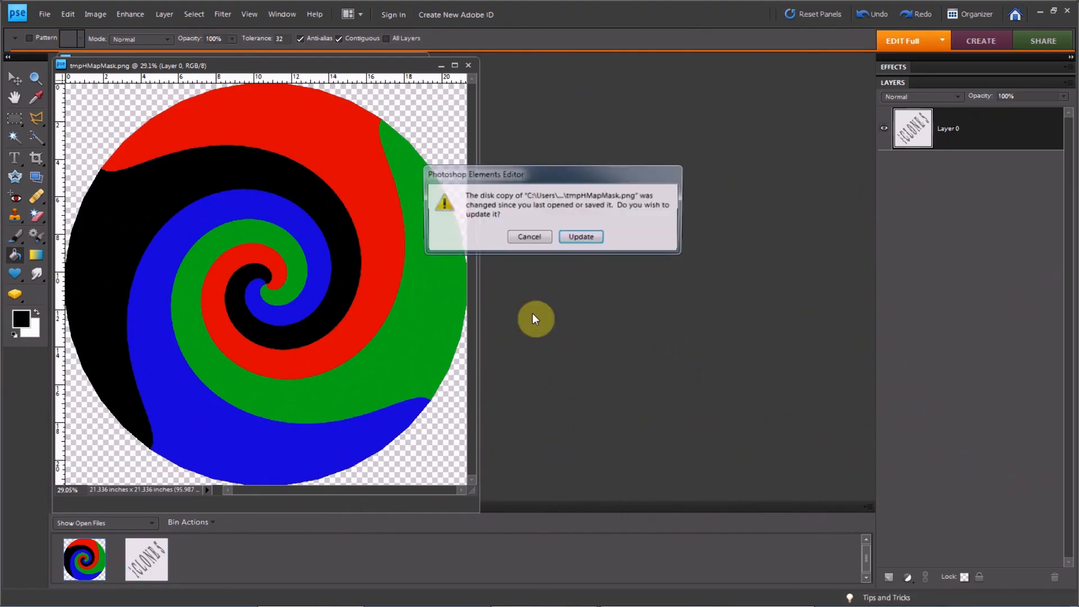
click(571, 240)
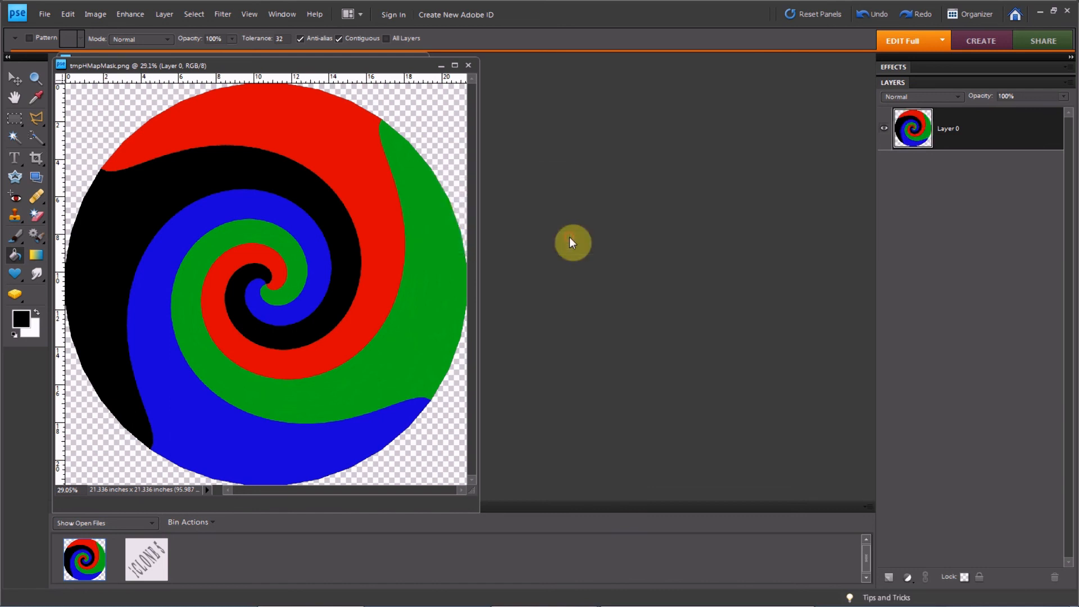
click(865, 17)
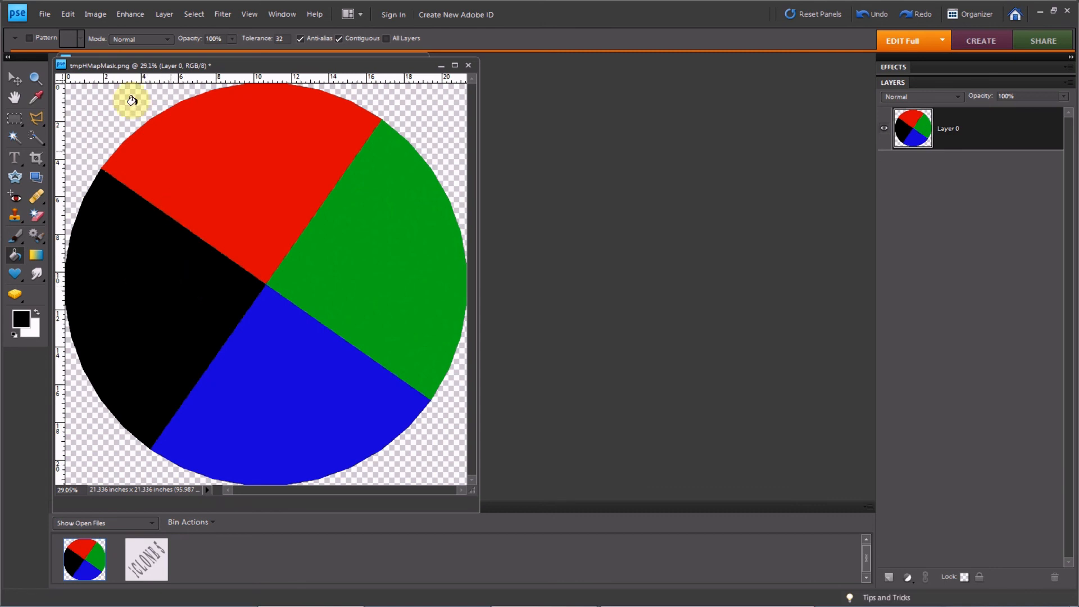
Save the four-quadrant mask and return to iClone to view the updated terrain from a higher angle.
click(51, 13)
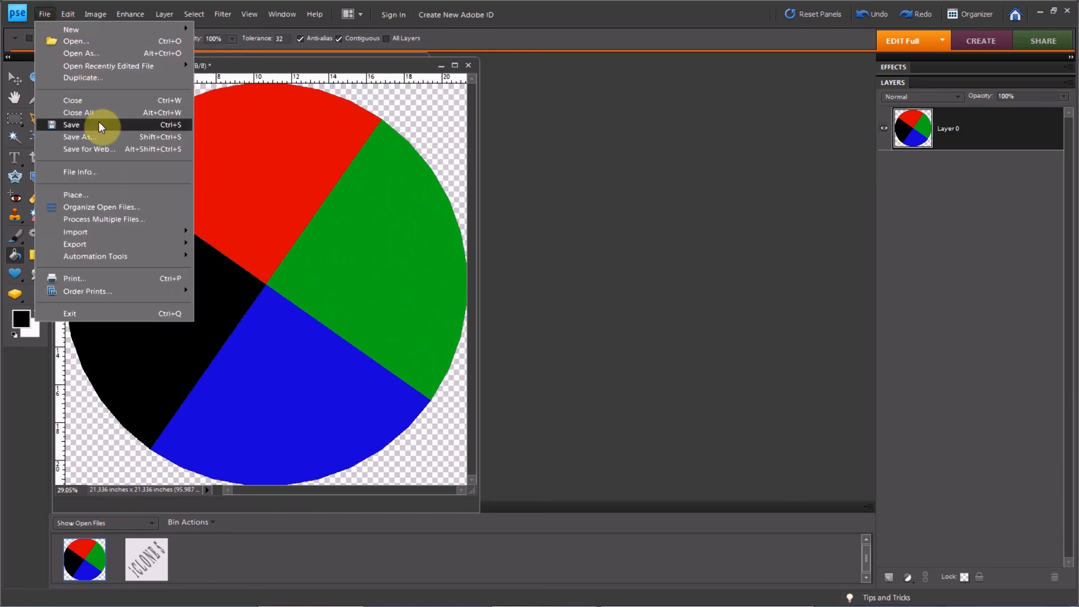
click(99, 122)
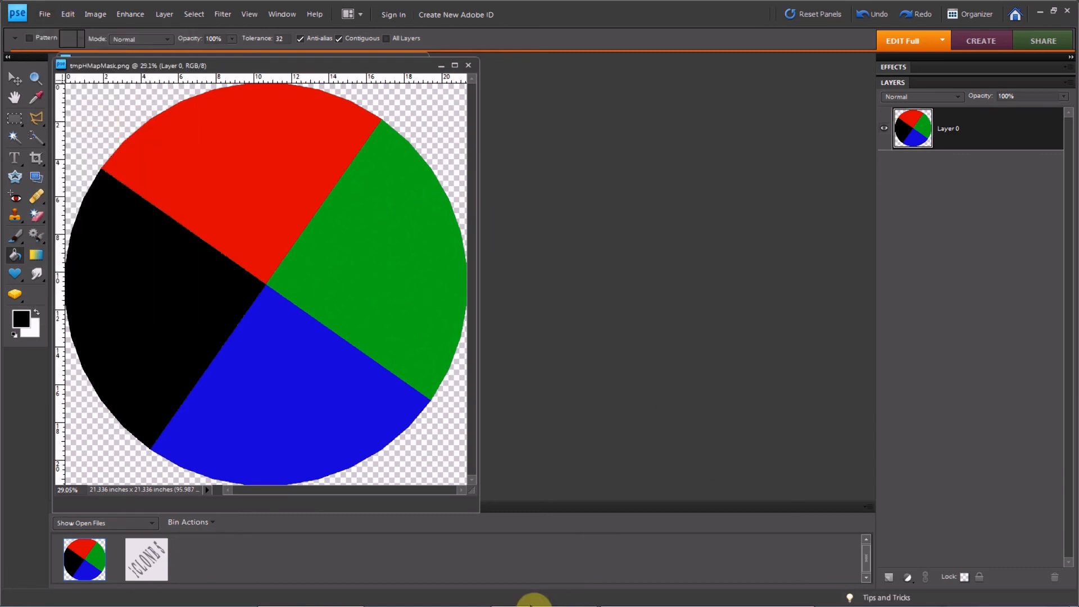
click(502, 600)
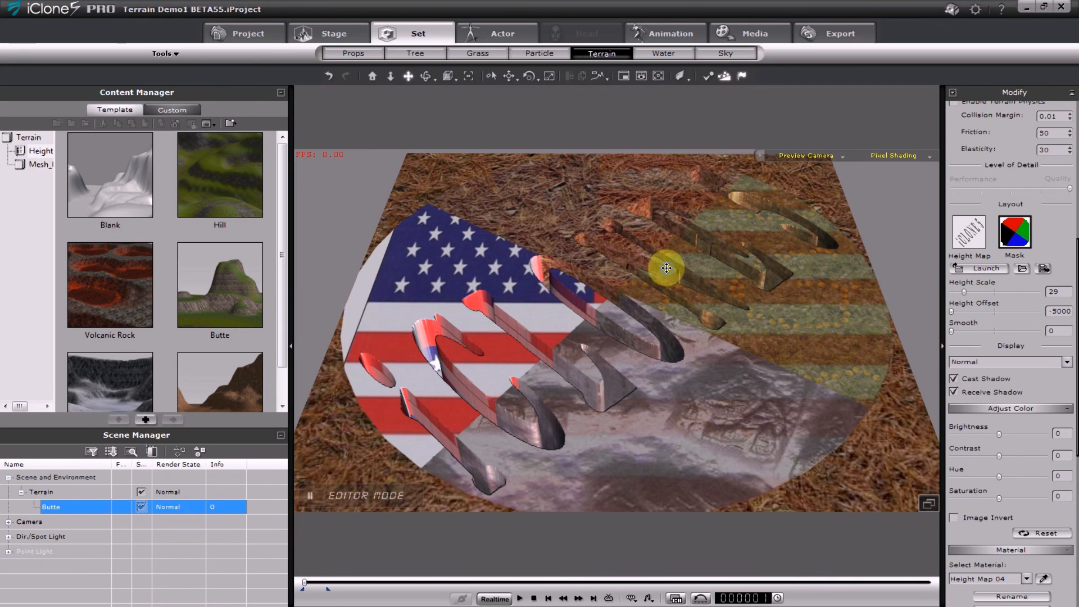
mouse_move(666, 268)
right_down()
mouse_move(646, 397)
mouse_move(669, 440)
mouse_move(652, 403)
mouse_move(672, 358)
right_up()
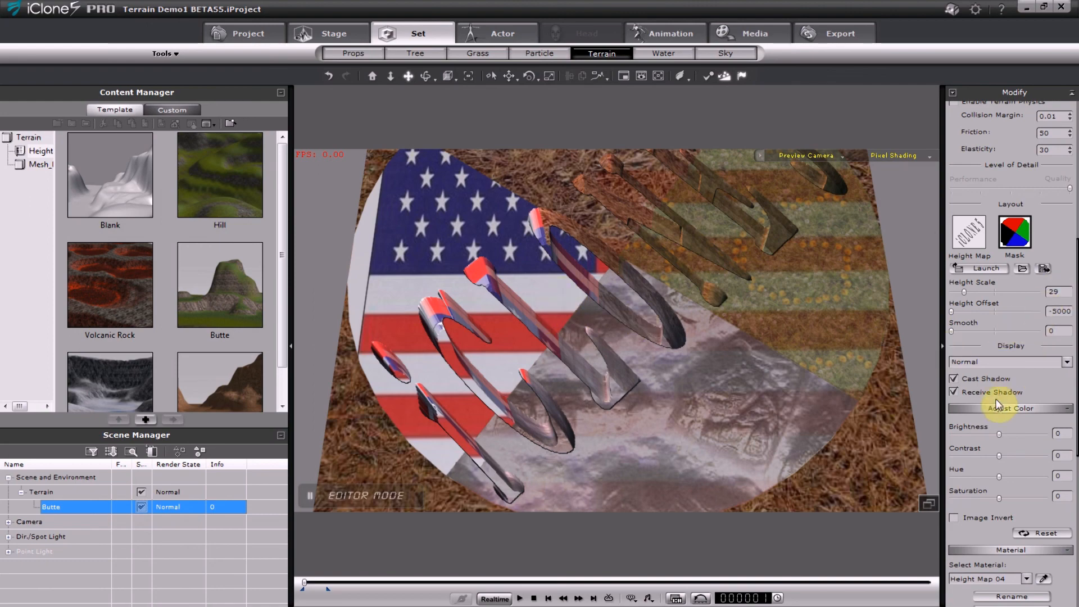
Open the Height Map 04 flag texture in Photoshop Elements and select the flag area, excluding the blank strip beside the stars.
scroll(1060, 561, down, 5)
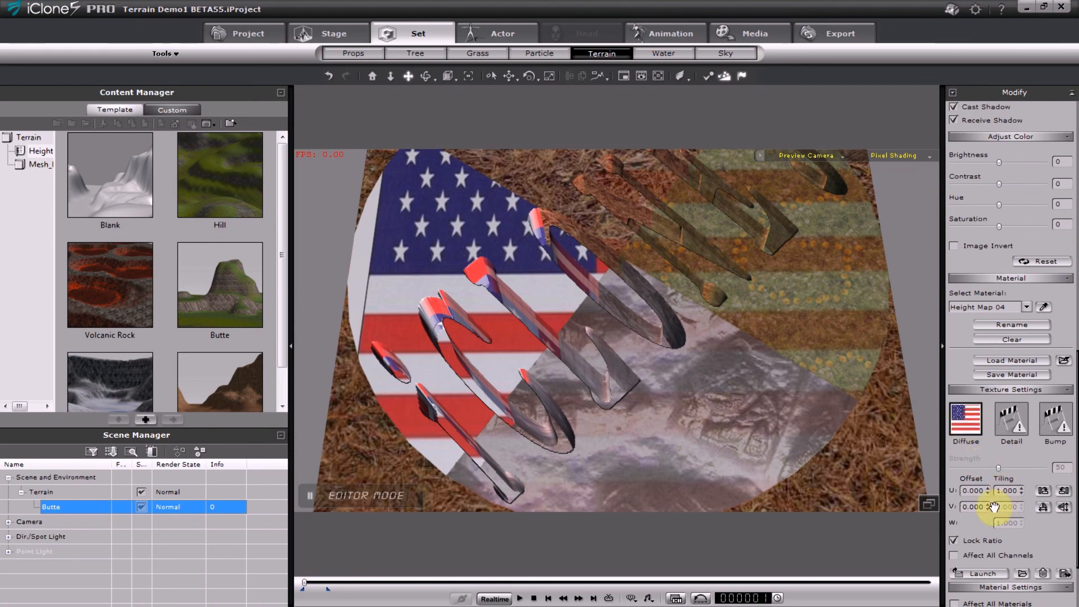
click(984, 573)
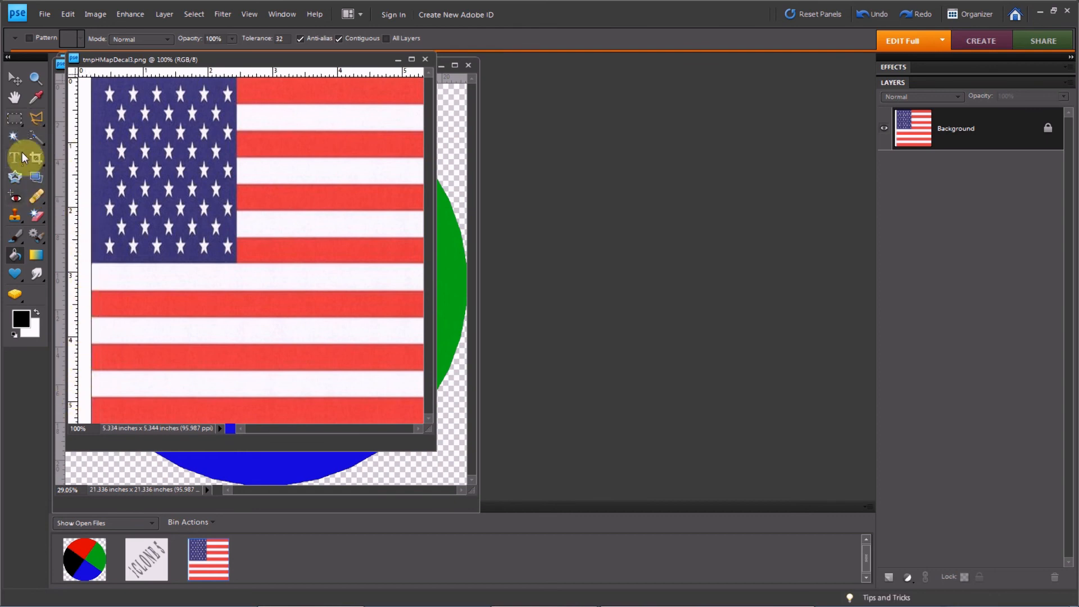
click(15, 119)
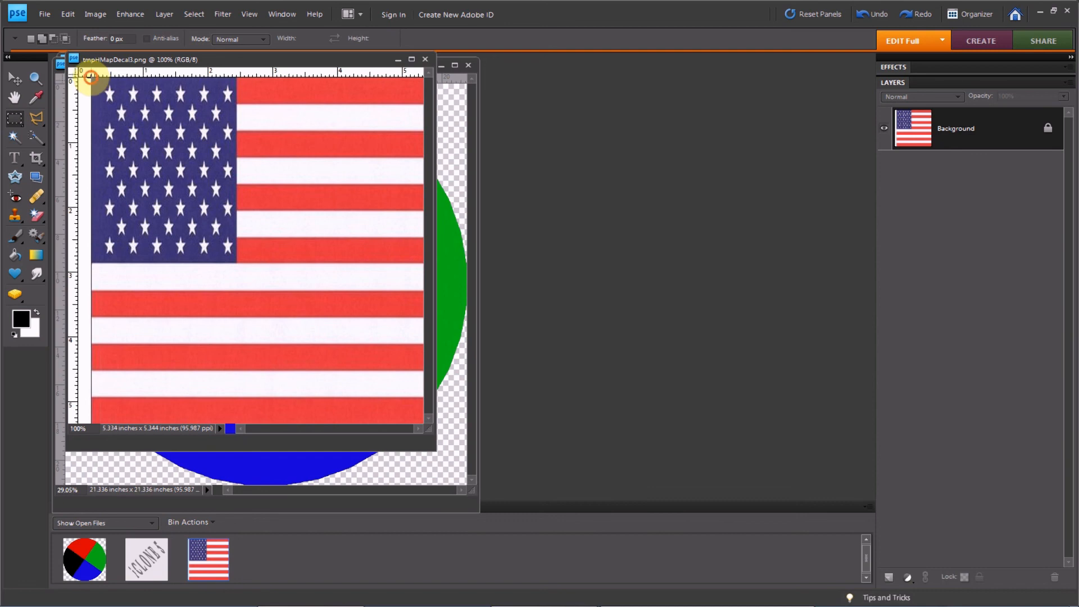
drag(92, 79, 595, 491)
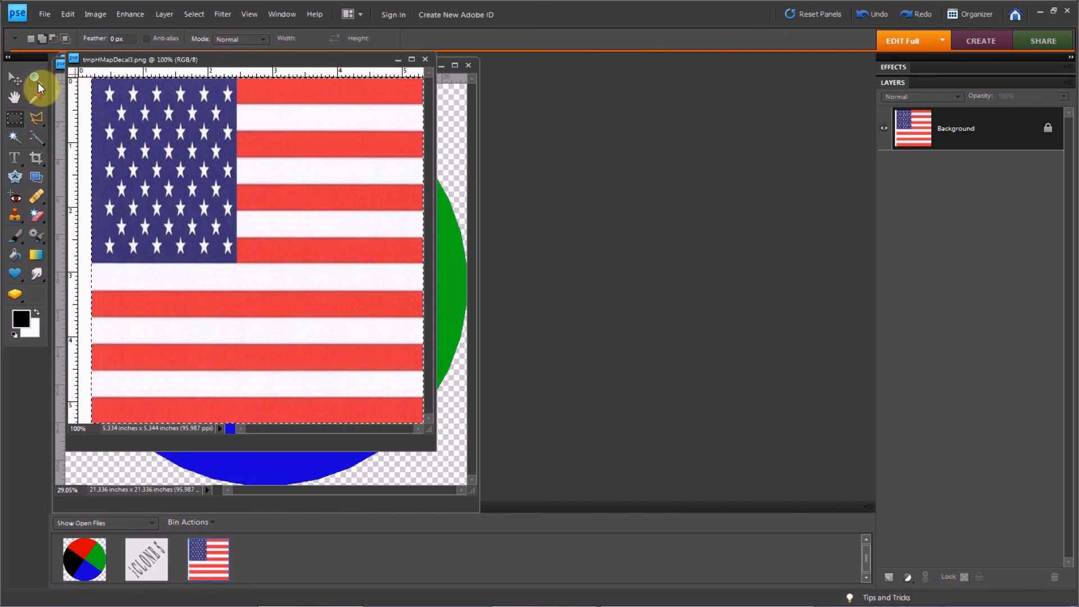
Move the selected flag over the blank strip and stretch it horizontally to about 118% width so it fills the image.
click(15, 79)
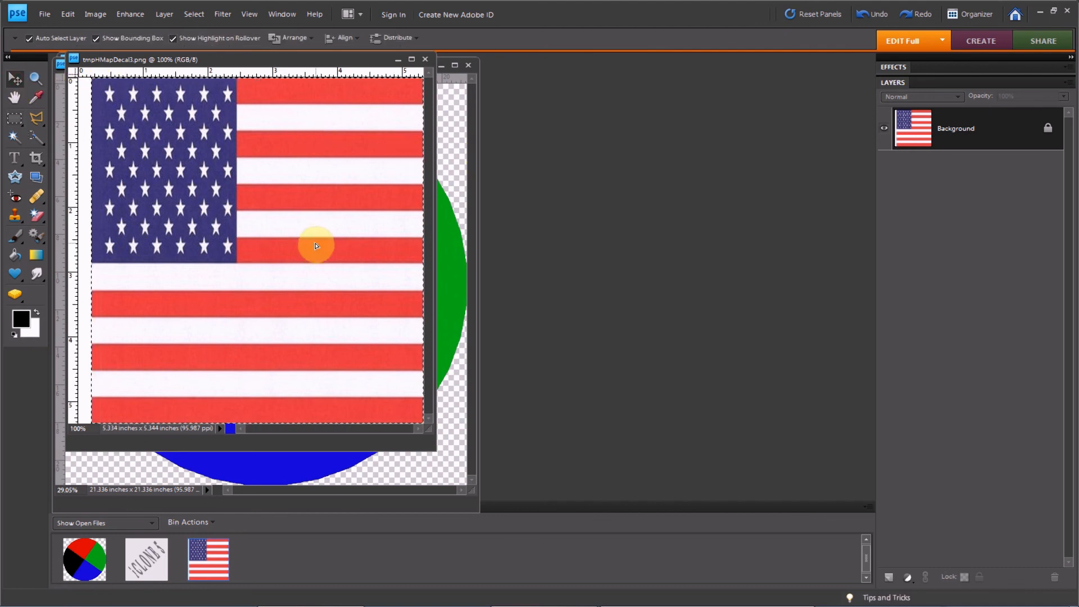
drag(315, 245, 302, 245)
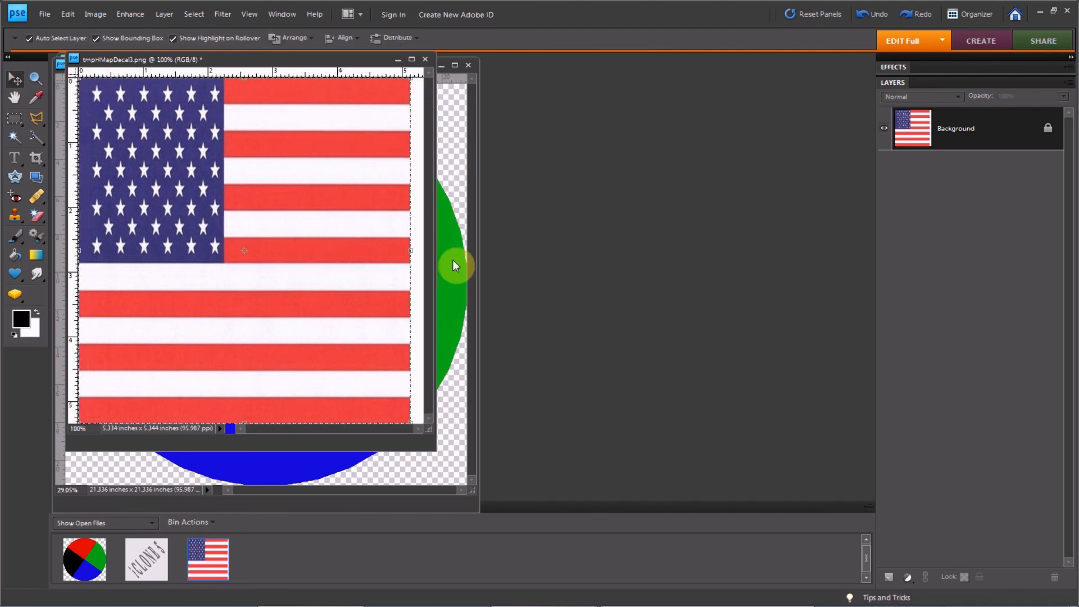
drag(410, 250, 471, 251)
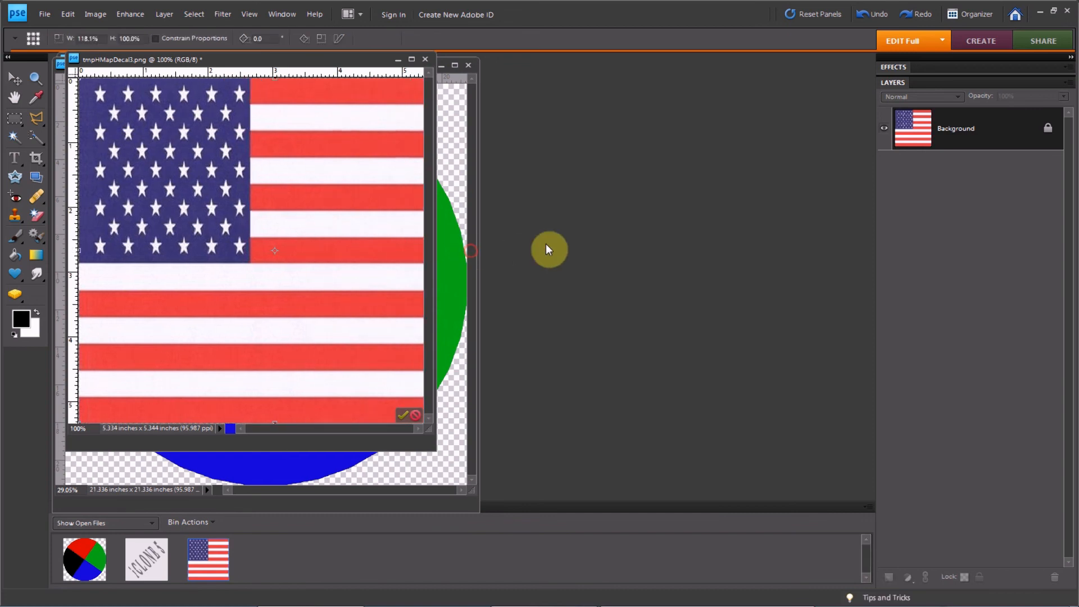
click(404, 414)
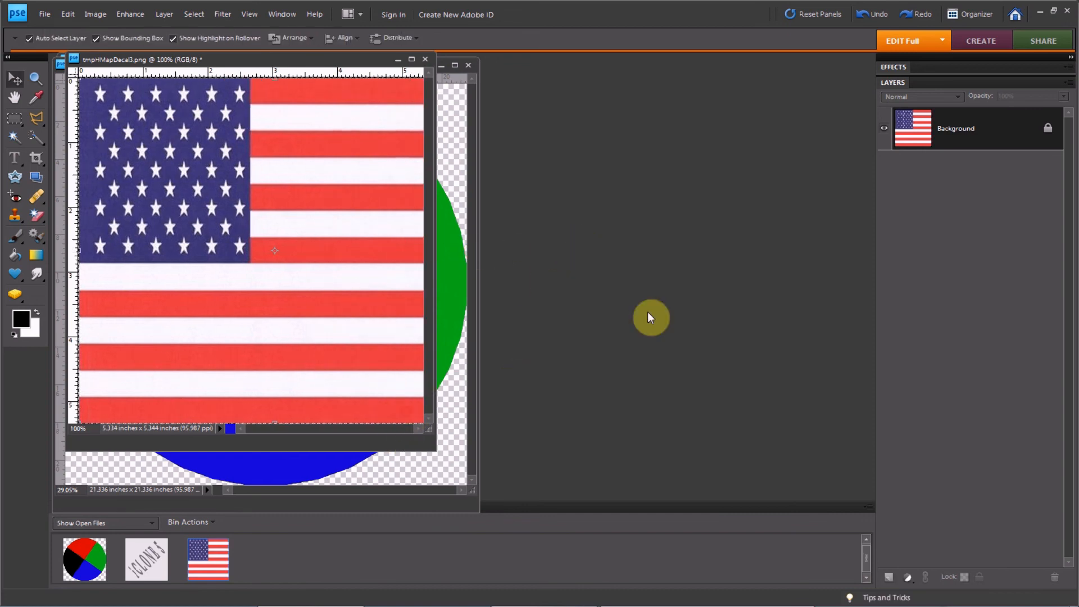
Save the edited flag texture and return to iClone to view the updated terrain.
click(49, 15)
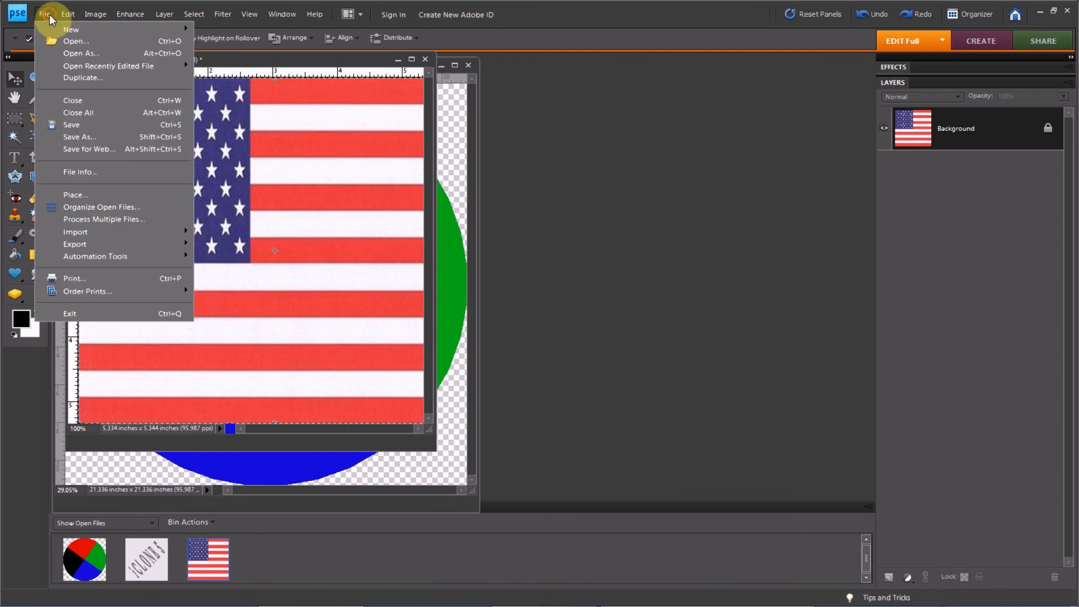
click(54, 124)
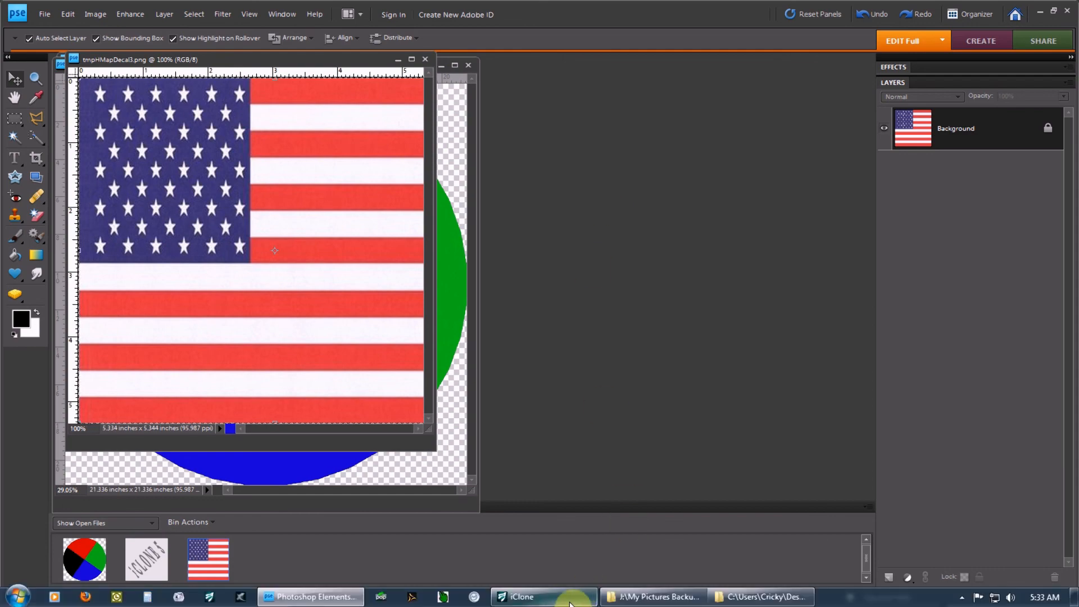
click(570, 600)
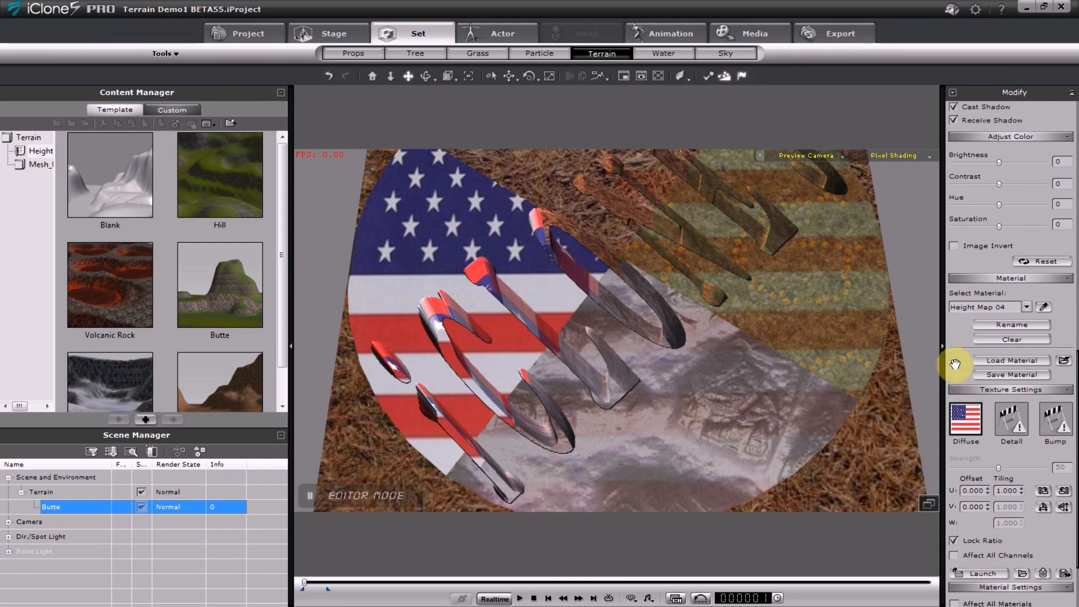
Open the terrain's mask in Photoshop Elements and rotate the image 90° right.
scroll(967, 359, up, 5)
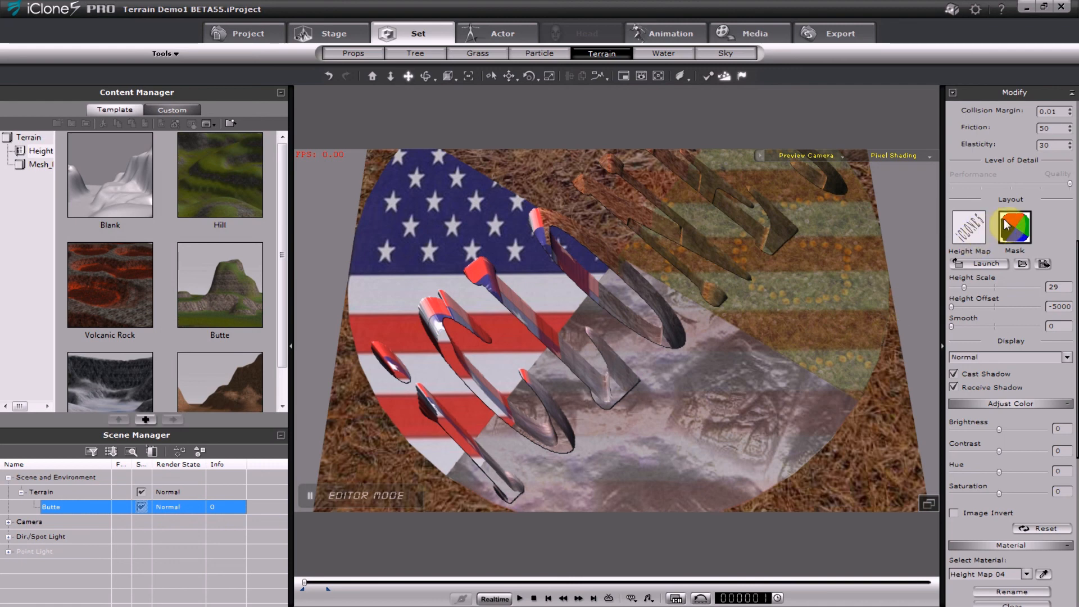
click(990, 263)
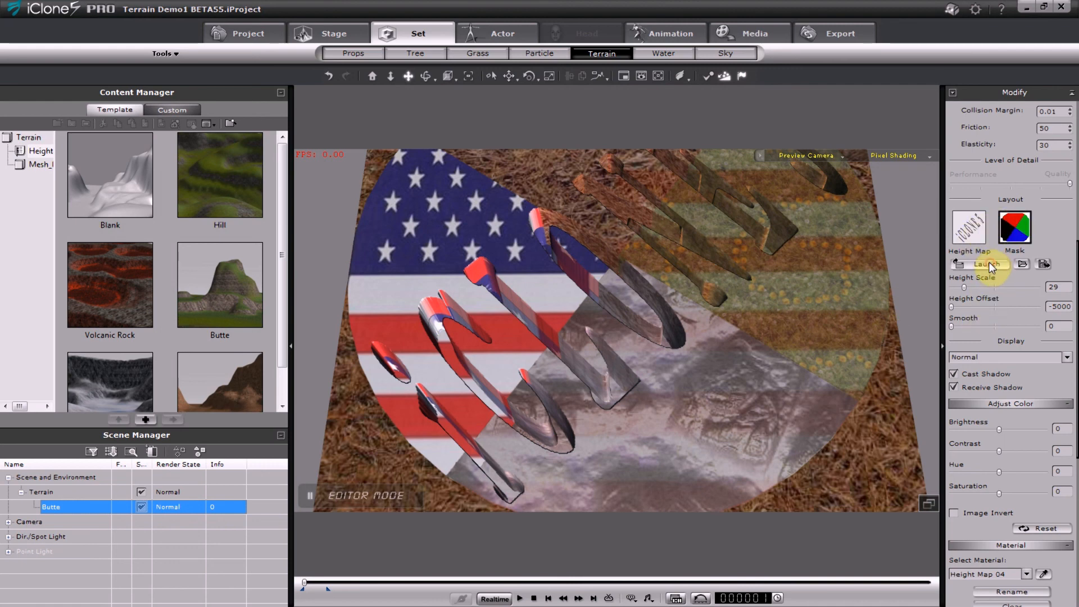
click(583, 238)
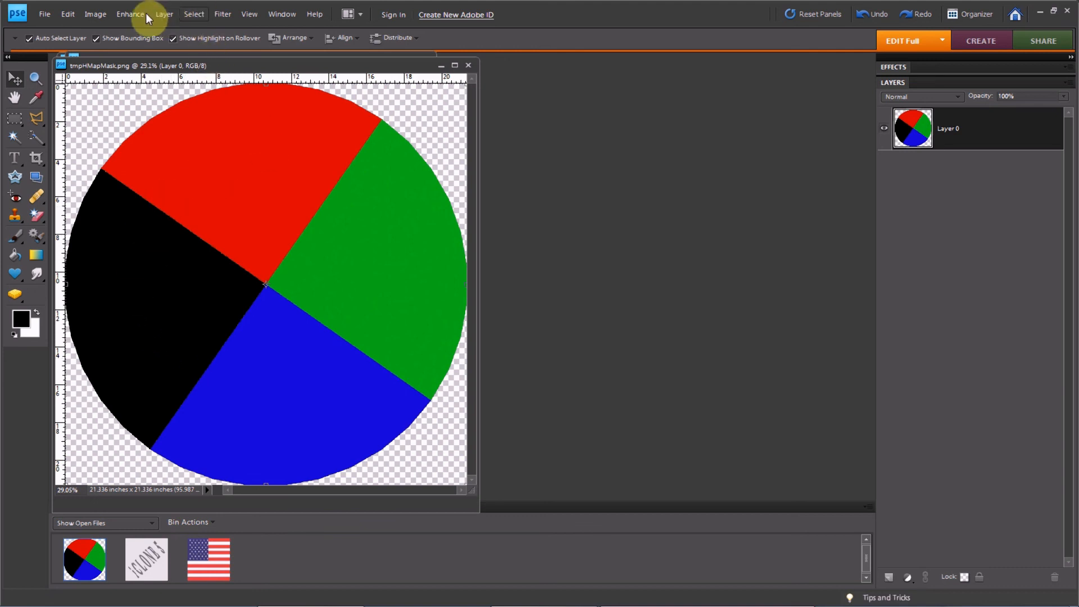
click(95, 14)
mouse_move(118, 30)
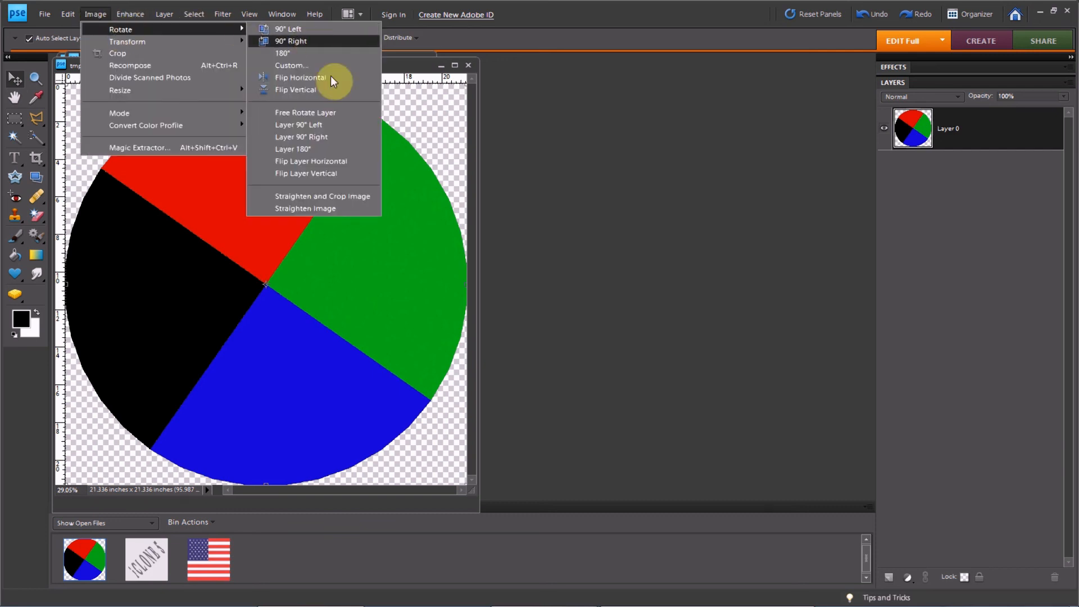
click(327, 39)
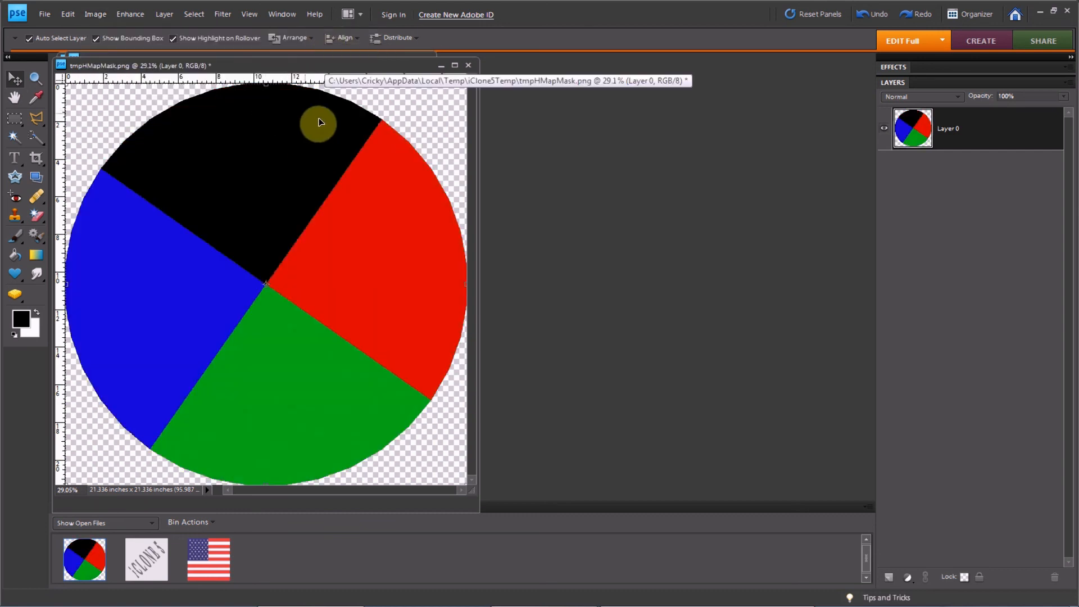
Save the rotated mask and return to iClone to view the terrain around the flag section.
click(47, 16)
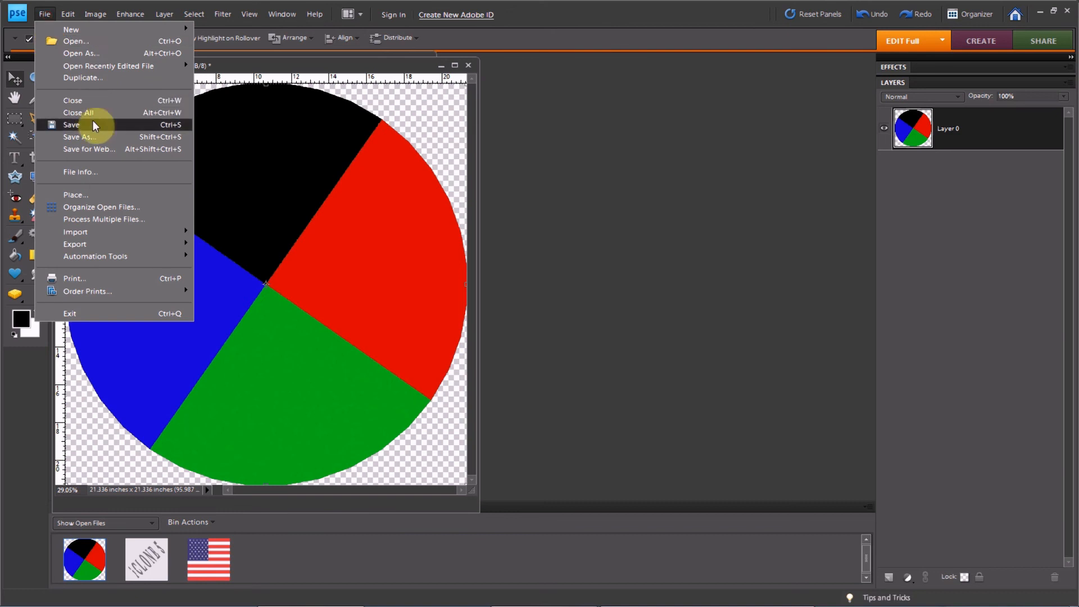
click(93, 123)
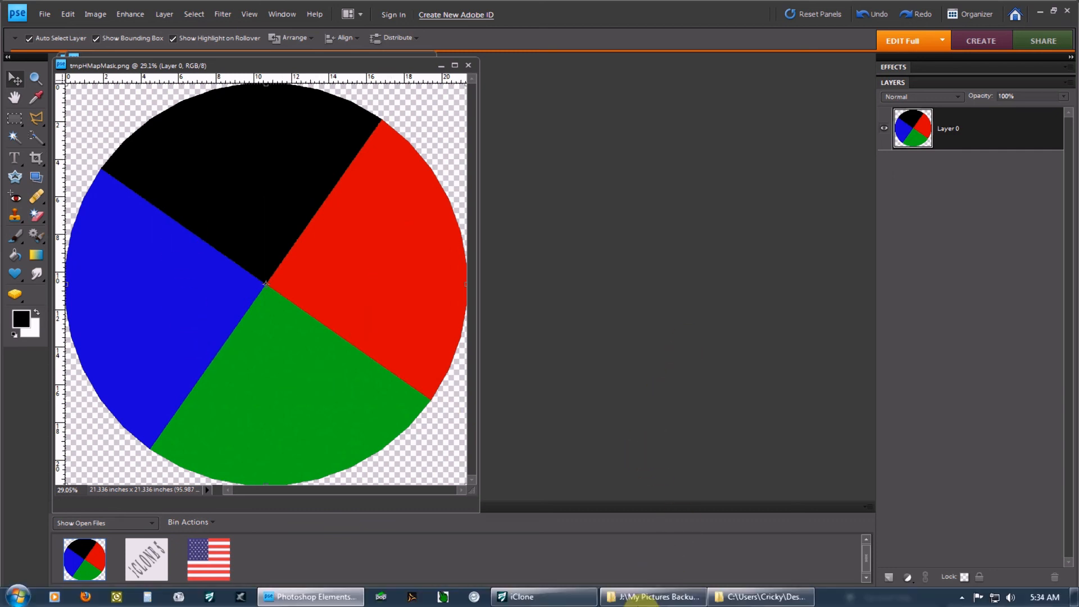
click(541, 597)
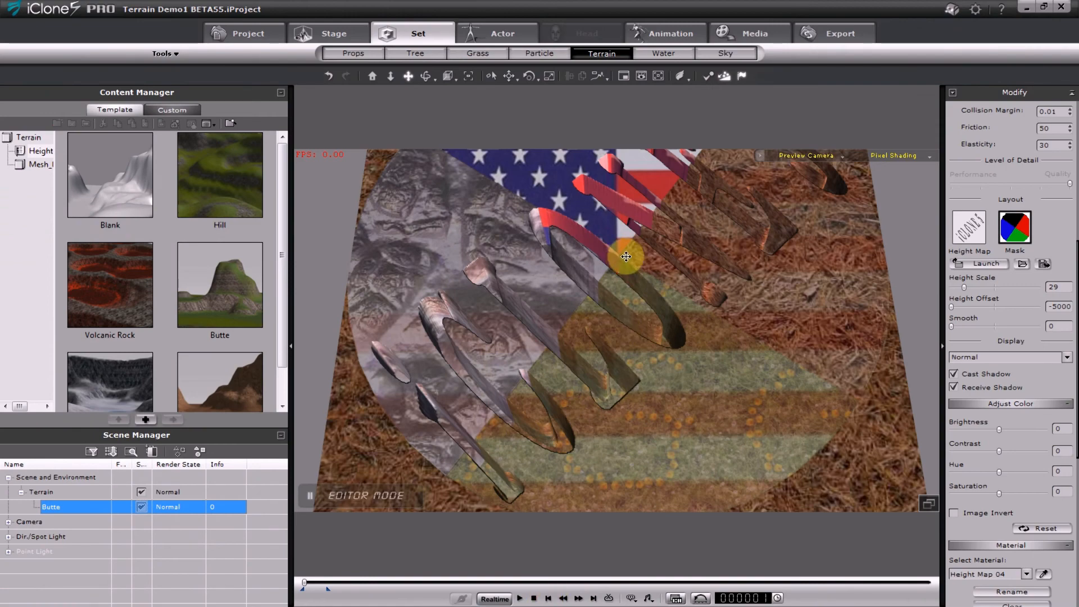
drag(625, 256, 622, 313)
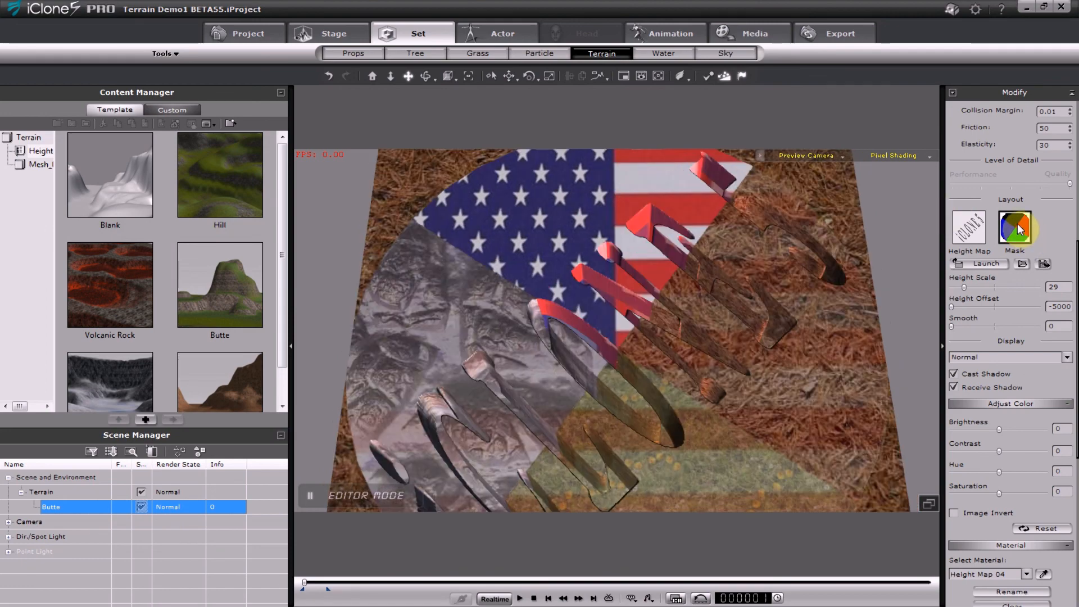
drag(668, 310, 669, 304)
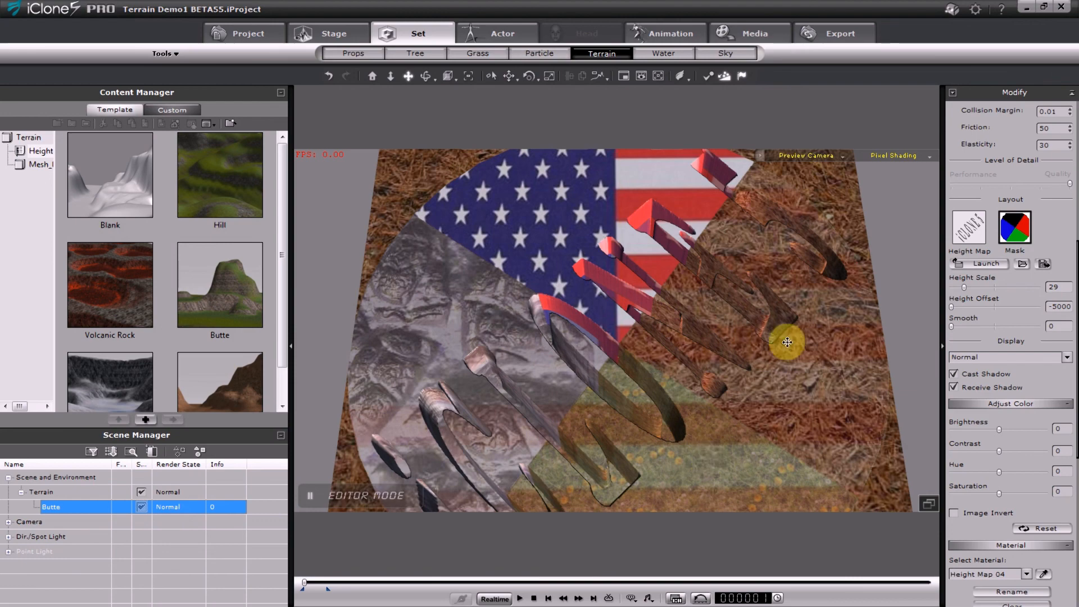
Review the terrain's material list and keep Height Map 04 as the selected material.
drag(1000, 535, 1019, 225)
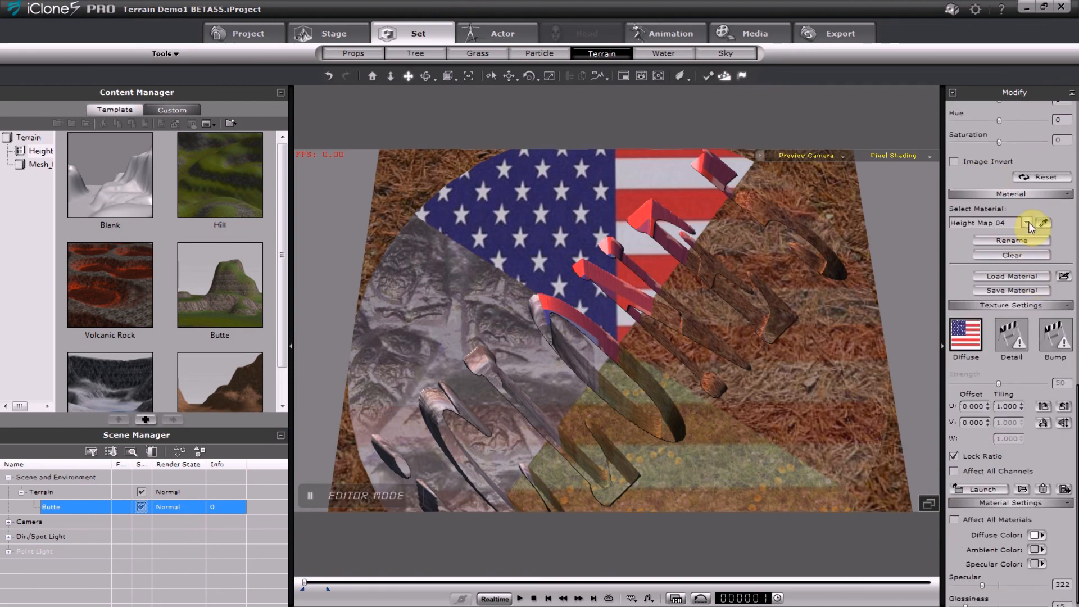
click(1027, 223)
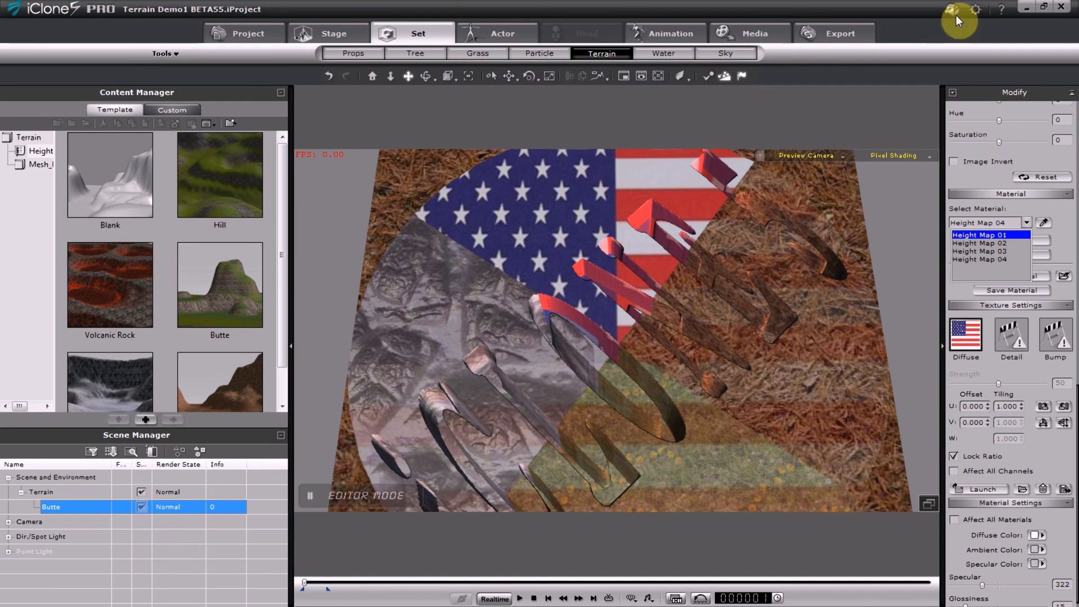
click(986, 260)
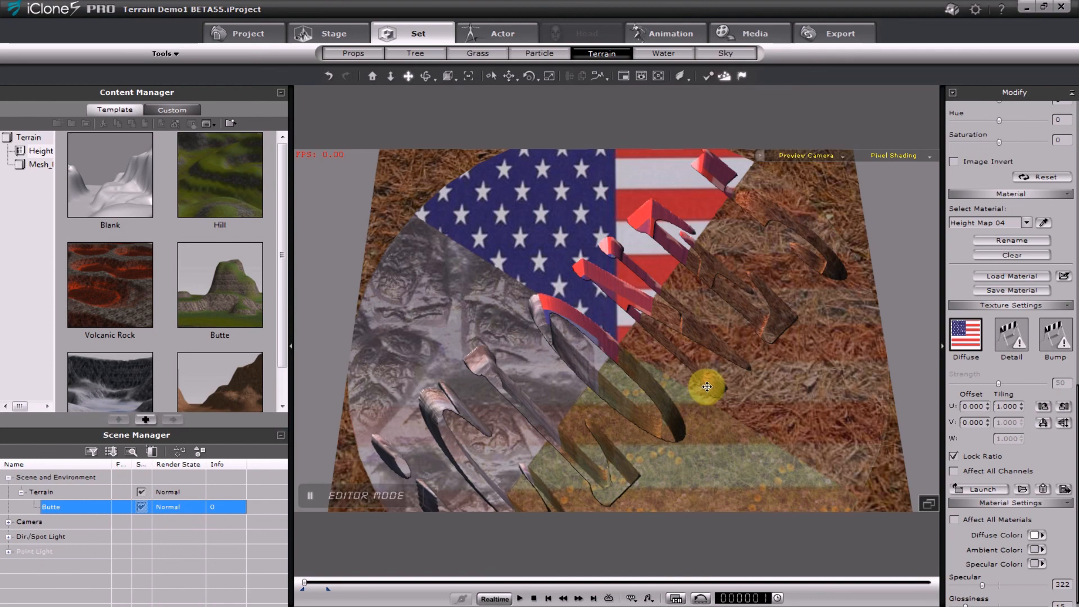
Switch to Photoshop Elements, choose the Brush Tool and minimize the flag and height map images to leave the mask in view.
key(alt+Tab)
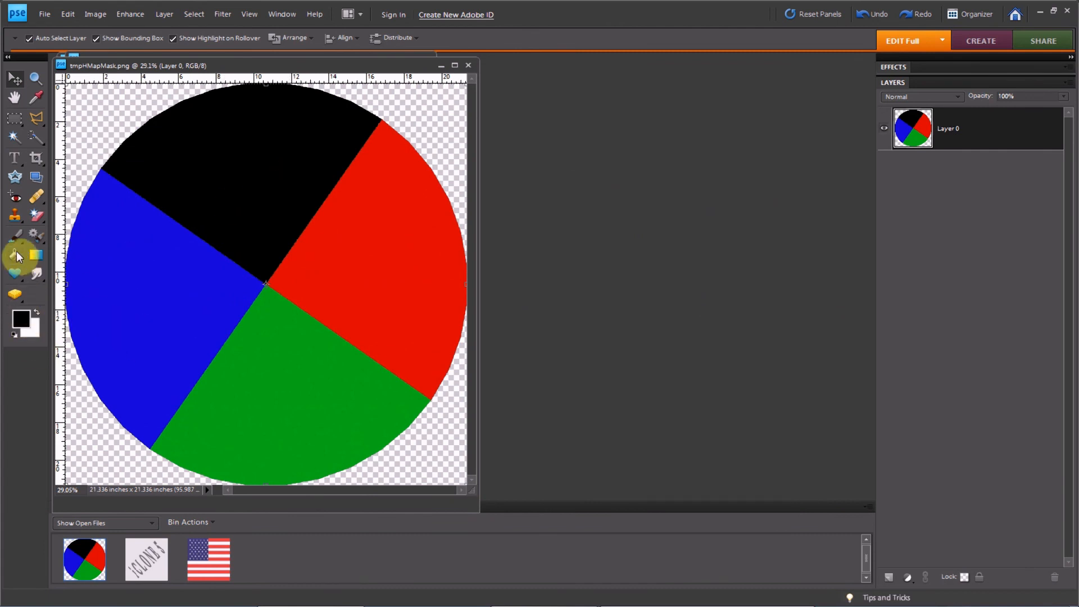
click(17, 235)
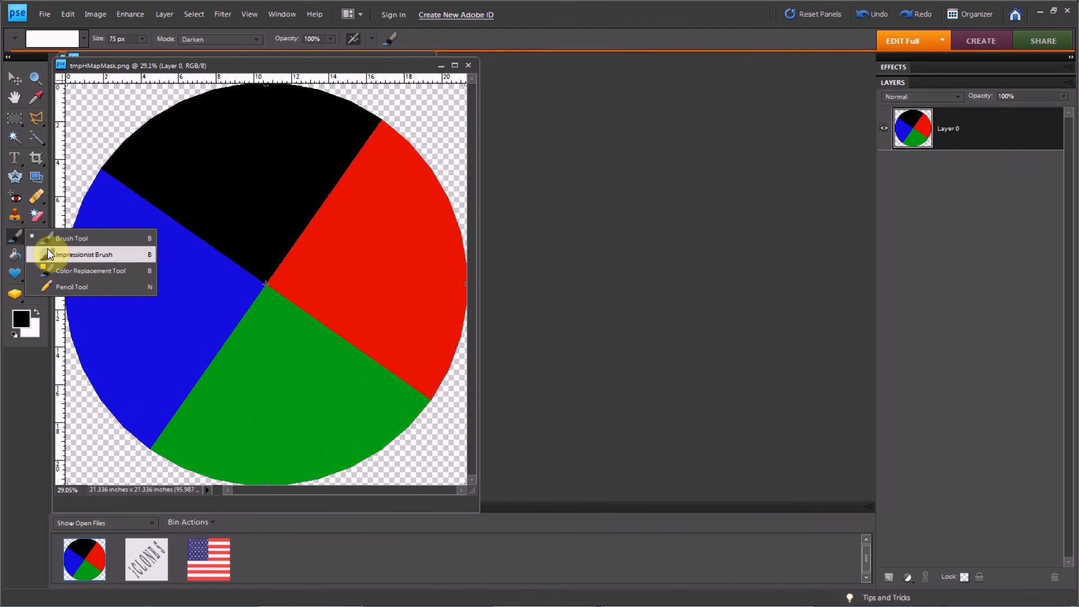
click(89, 241)
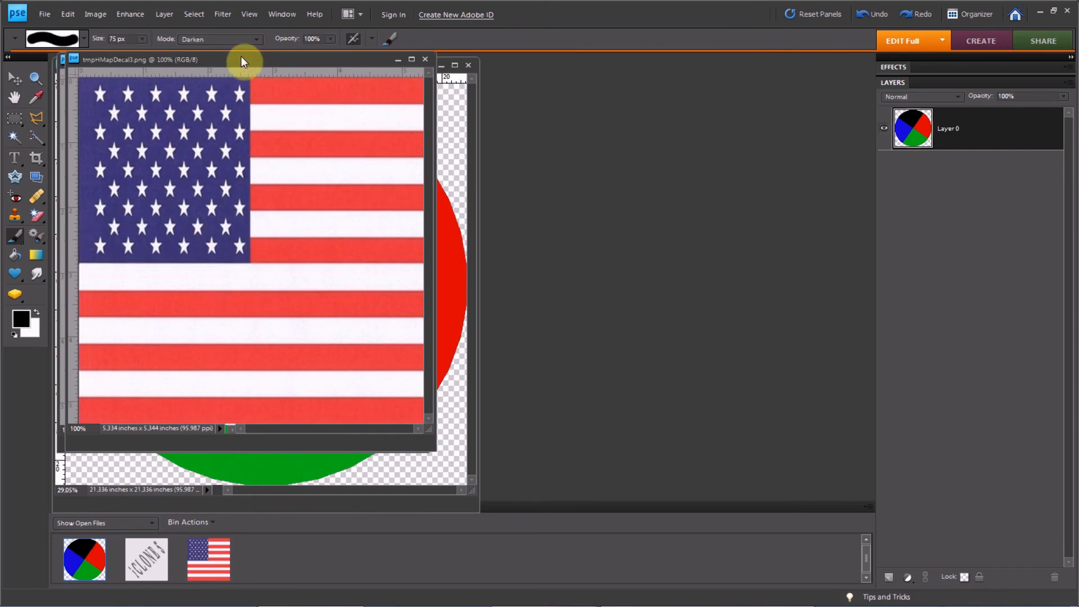
click(397, 59)
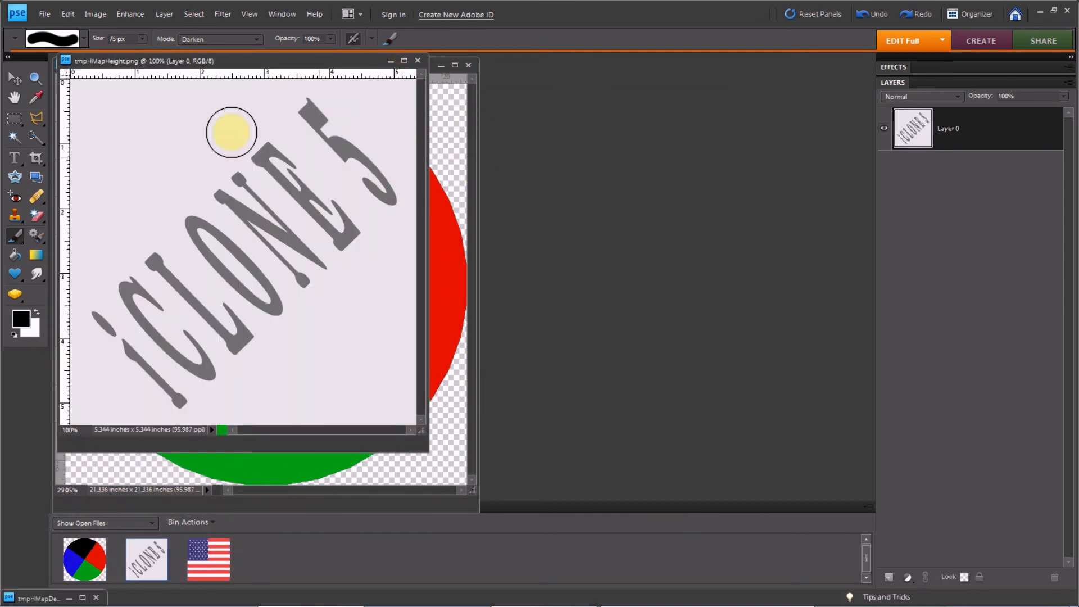
click(390, 60)
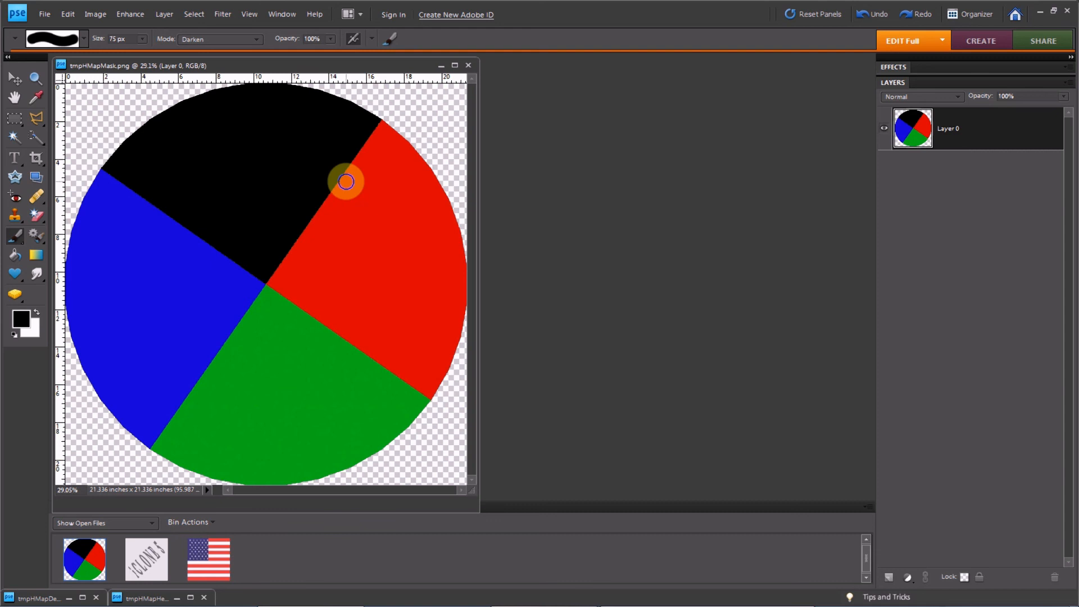
Paint a thick black curved band across the mask's red, green and blue sections, starting and ending at the black section.
mouse_move(346, 182)
mouse_down()
mouse_move(373, 207)
mouse_move(389, 284)
mouse_move(376, 328)
mouse_move(311, 366)
mouse_move(200, 330)
mouse_move(157, 277)
mouse_move(163, 216)
mouse_move(137, 265)
mouse_move(142, 292)
mouse_move(163, 320)
mouse_move(231, 361)
mouse_move(298, 381)
mouse_move(339, 374)
mouse_move(390, 306)
mouse_move(398, 257)
mouse_move(390, 213)
mouse_move(365, 178)
mouse_move(343, 171)
mouse_up()
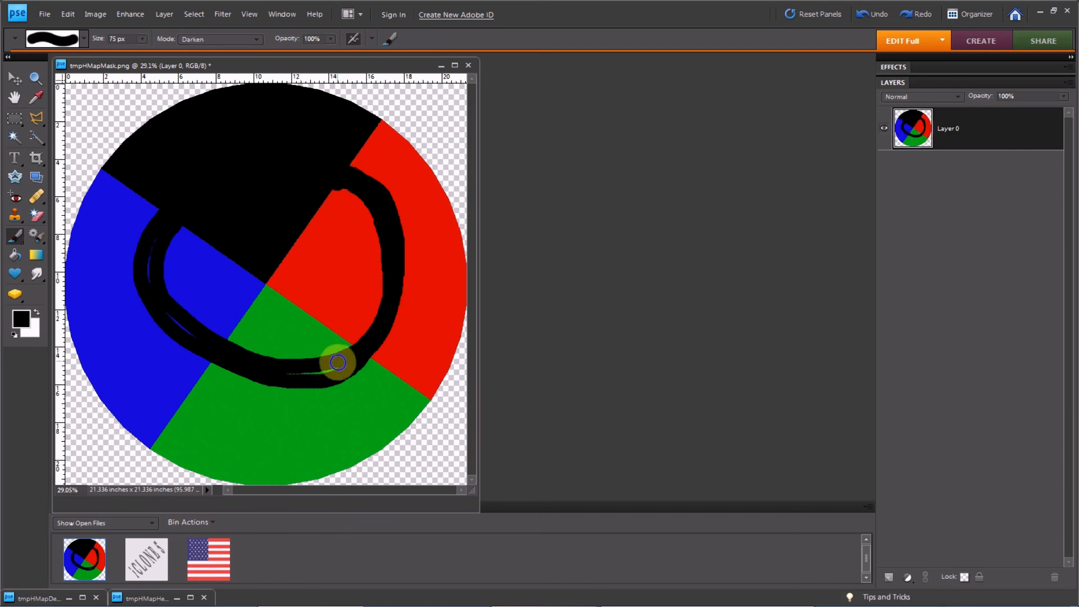
mouse_move(338, 362)
mouse_down()
mouse_move(275, 368)
mouse_move(172, 327)
mouse_move(144, 272)
mouse_move(147, 240)
mouse_up()
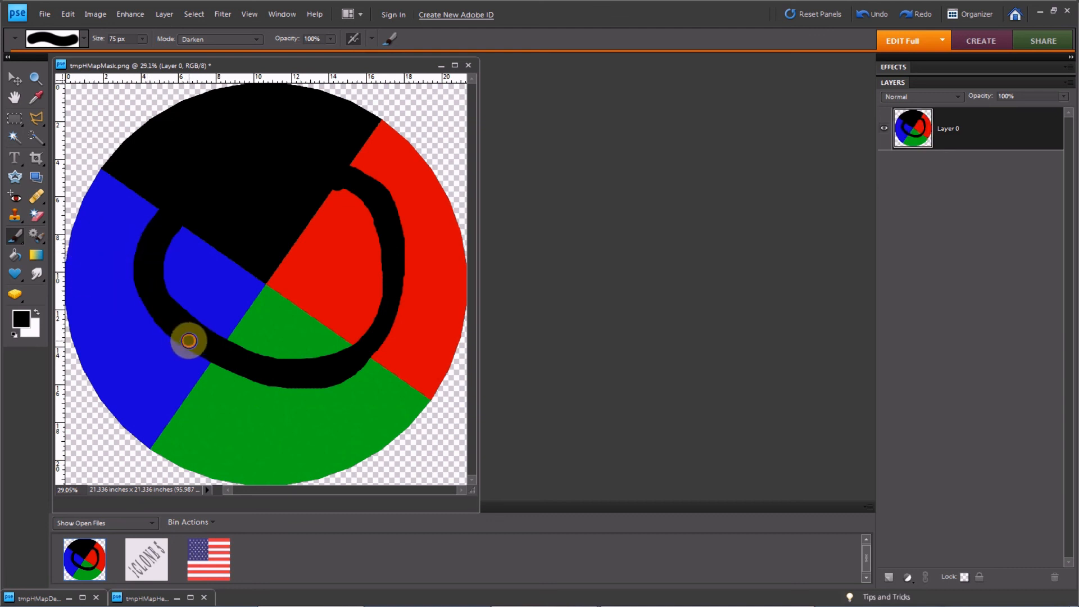
mouse_move(189, 341)
mouse_down()
mouse_move(277, 380)
mouse_move(299, 380)
mouse_move(183, 337)
mouse_move(251, 369)
mouse_move(320, 376)
mouse_move(307, 383)
mouse_move(296, 380)
mouse_move(361, 362)
mouse_move(397, 315)
mouse_move(404, 241)
mouse_move(389, 183)
mouse_move(349, 154)
mouse_move(385, 185)
mouse_up()
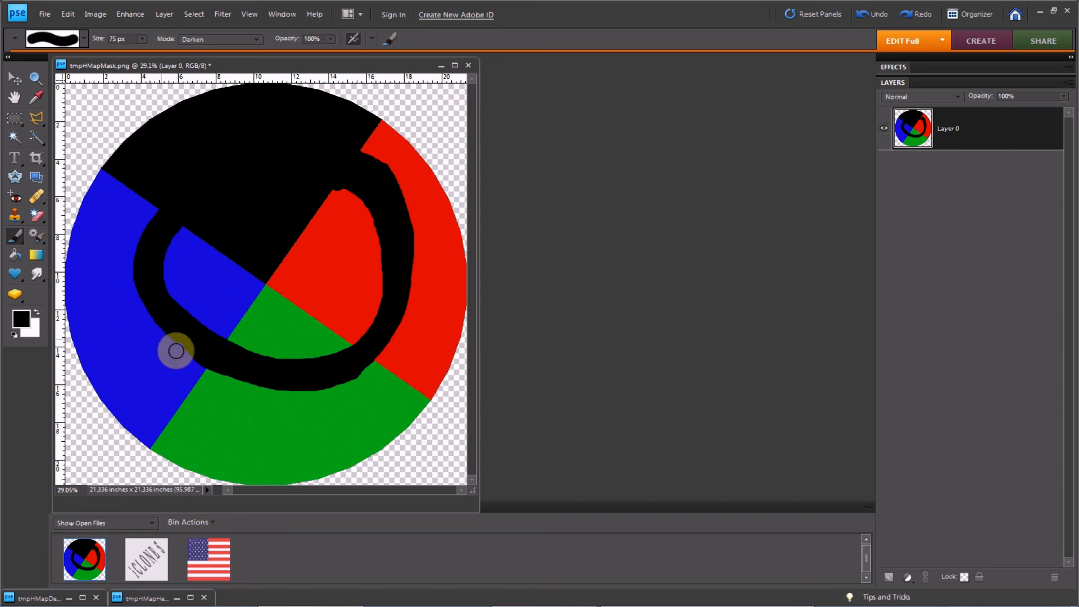
mouse_move(198, 367)
mouse_down()
mouse_move(258, 388)
mouse_move(355, 380)
mouse_move(289, 385)
mouse_move(198, 361)
mouse_up()
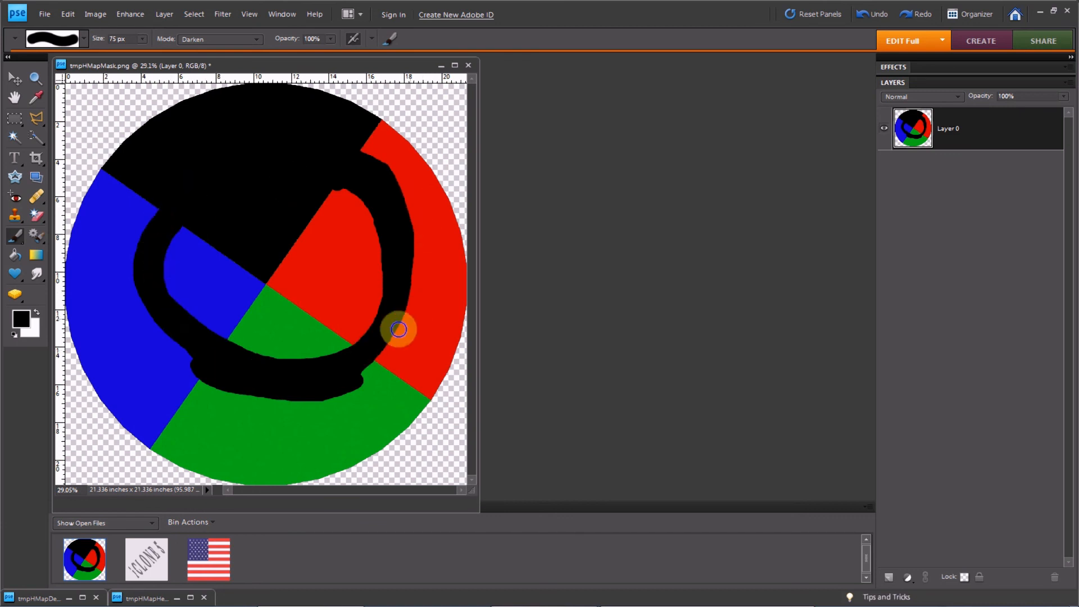
Save the painted mask and return to iClone to view the flag texture along the new band.
click(47, 15)
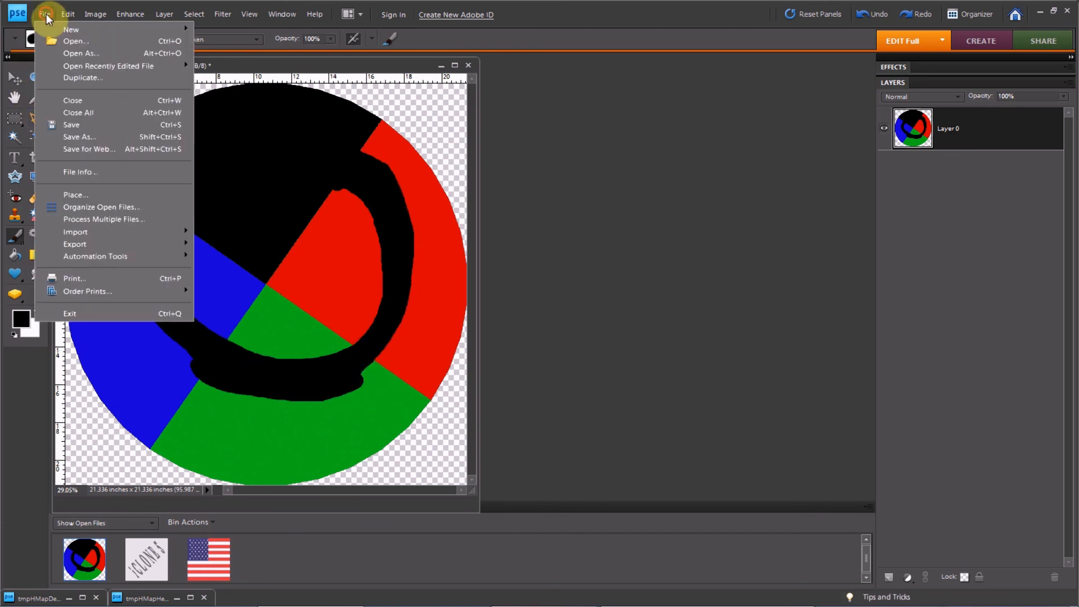
click(75, 127)
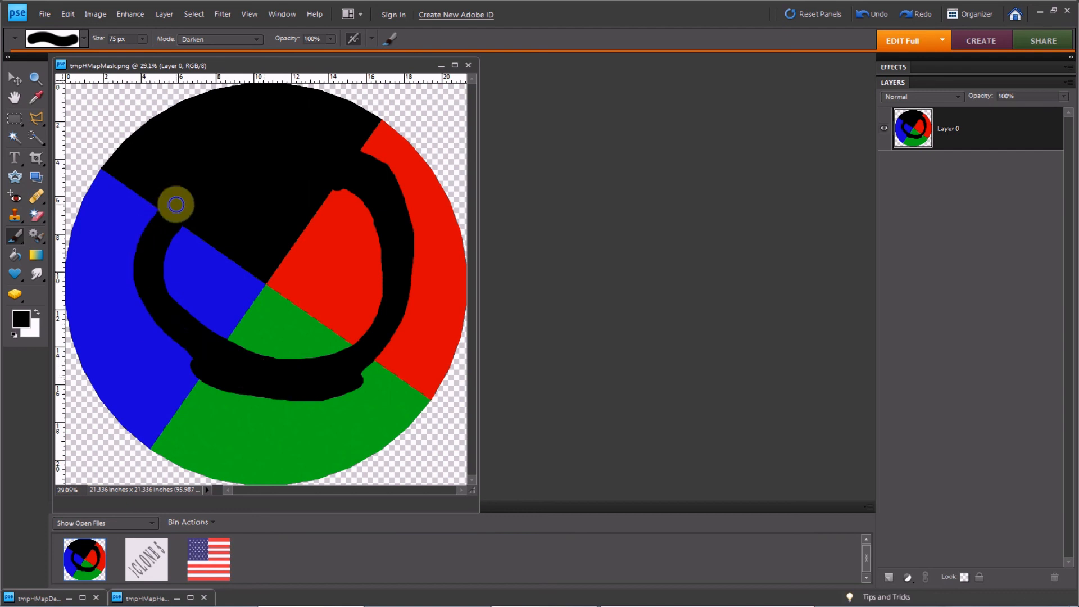
mouse_move(441, 597)
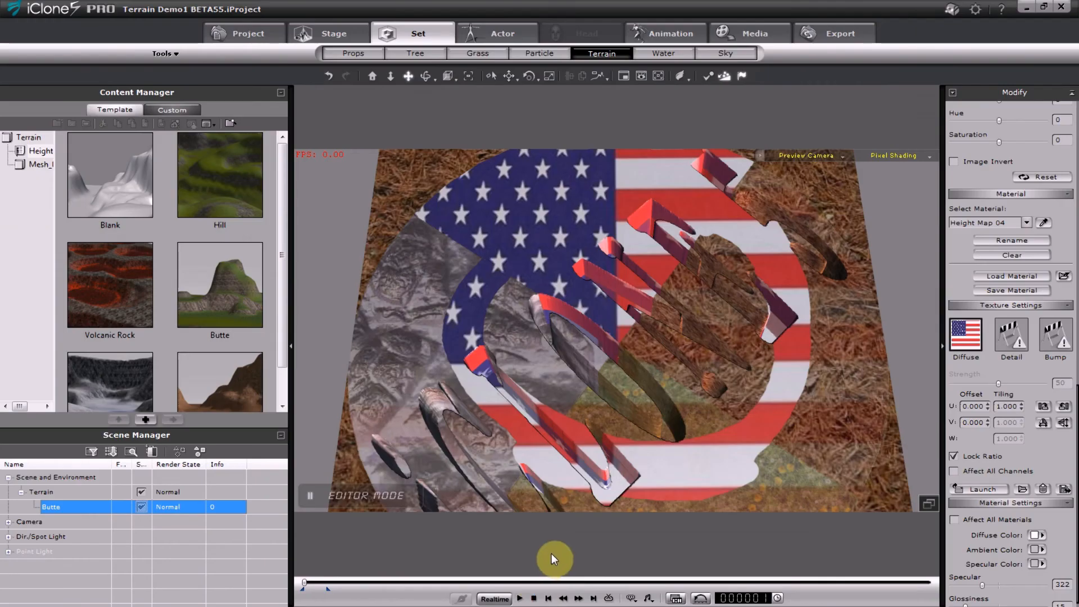
click(528, 597)
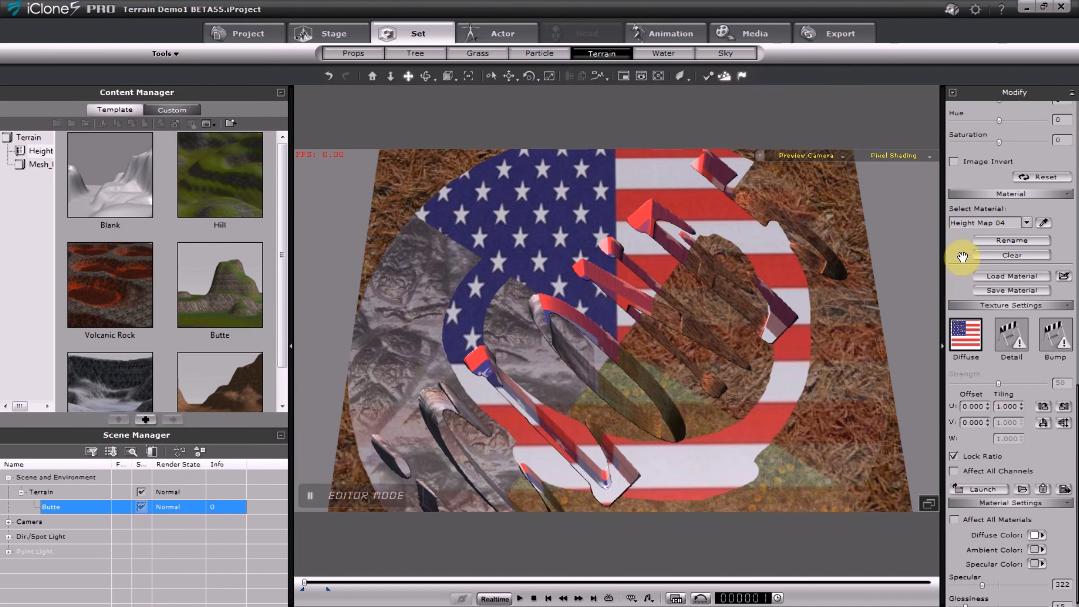
Compare the terrain and its mask settings with the painted mask image in Photoshop Elements, and return to iClone.
scroll(958, 253, up, 2)
scroll(963, 482, up, 8)
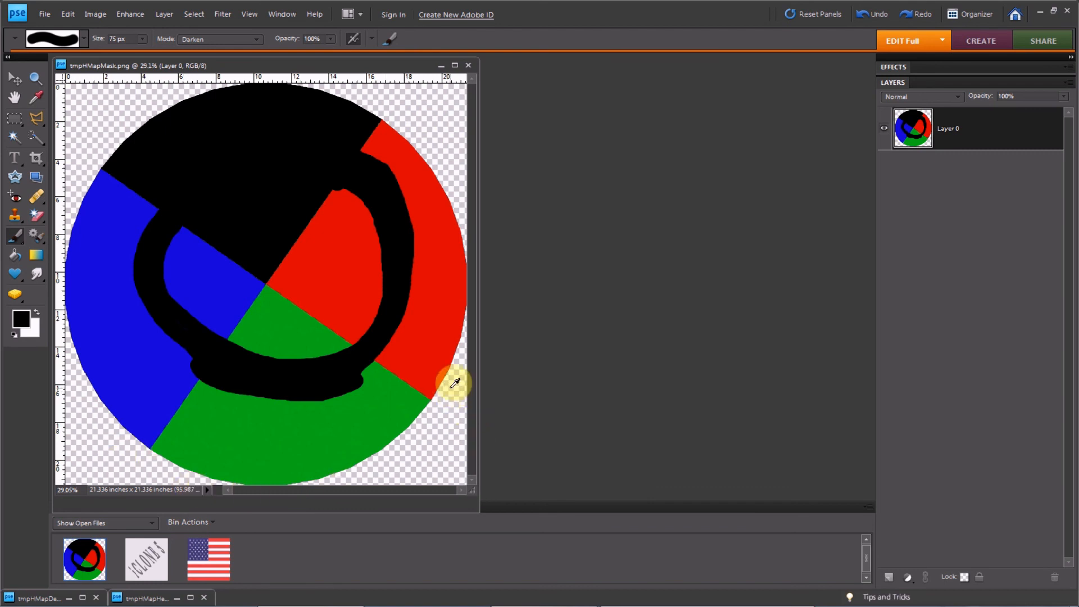
key(alt+Tab)
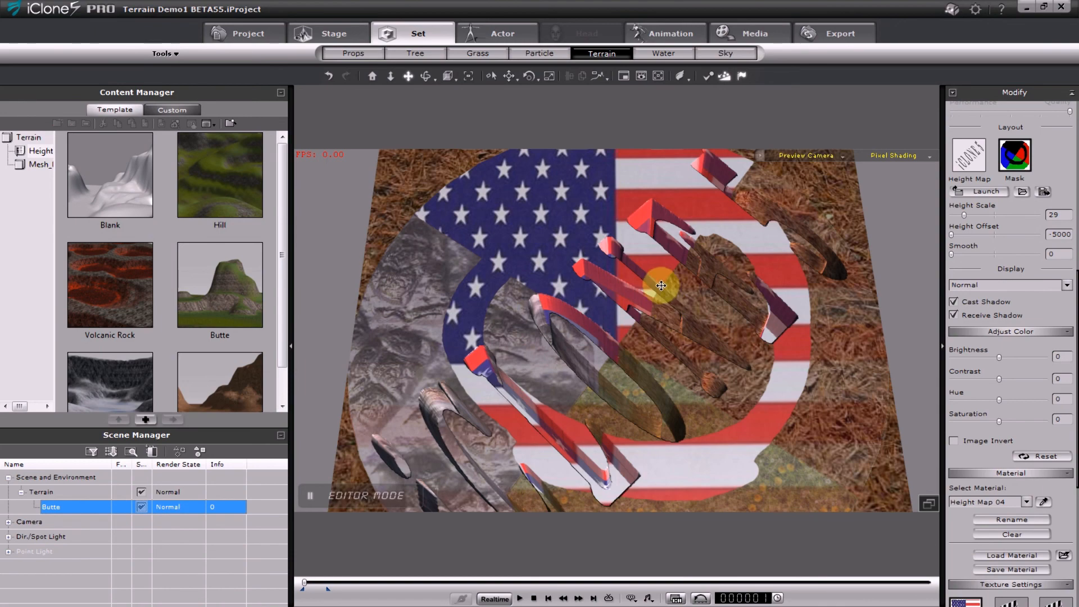
click(760, 158)
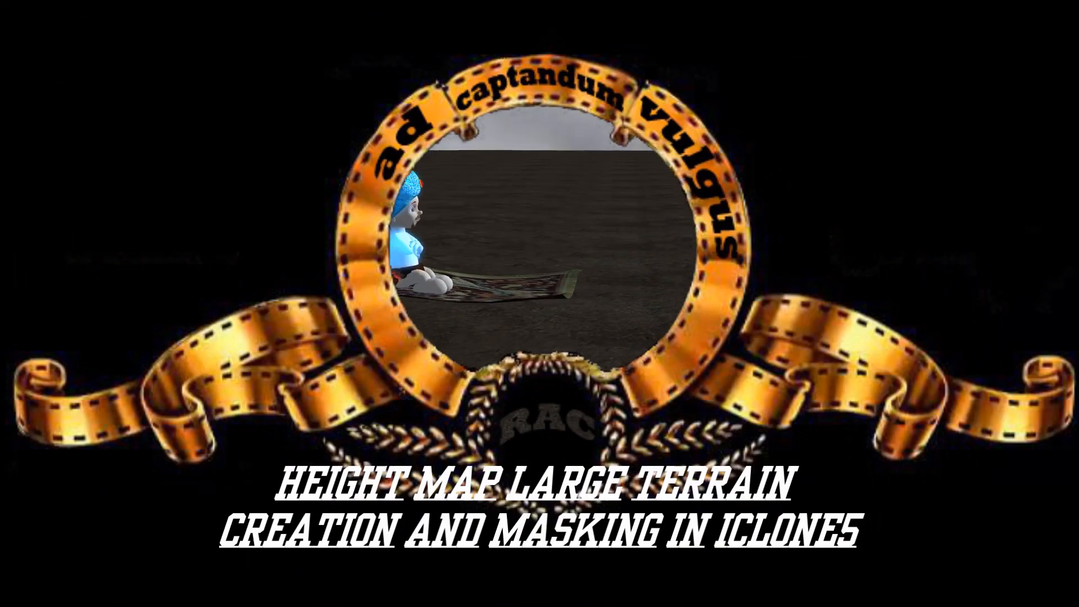